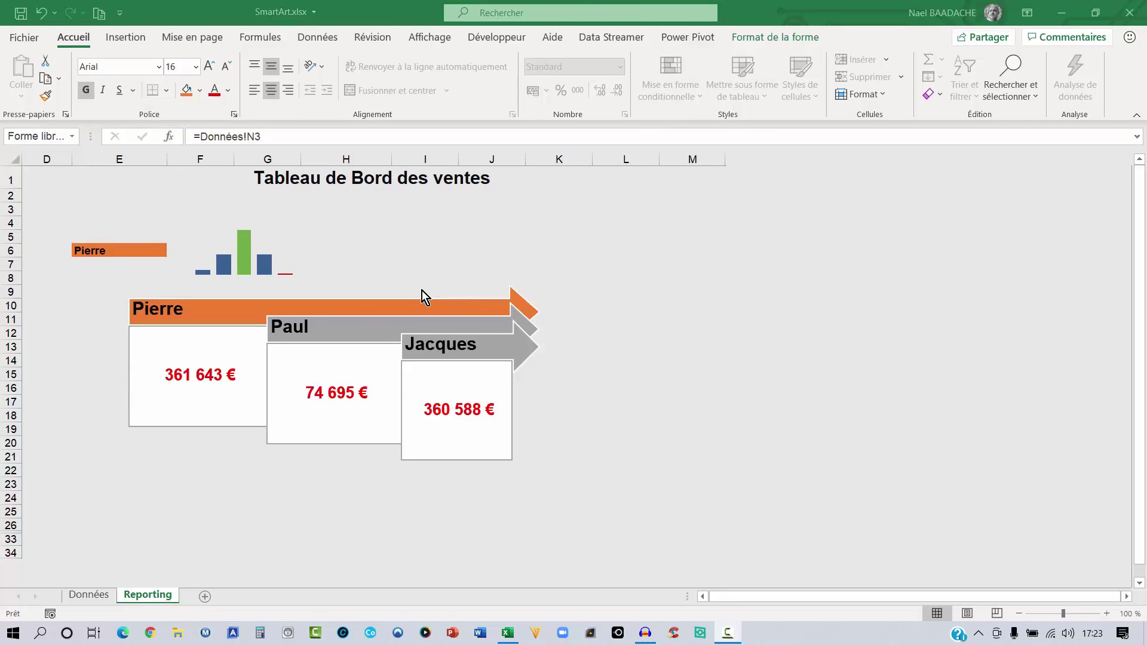
Pick Paul from the E6 salesperson dropdown so the mini column chart shows Paul's figures
left_click(472, 301)
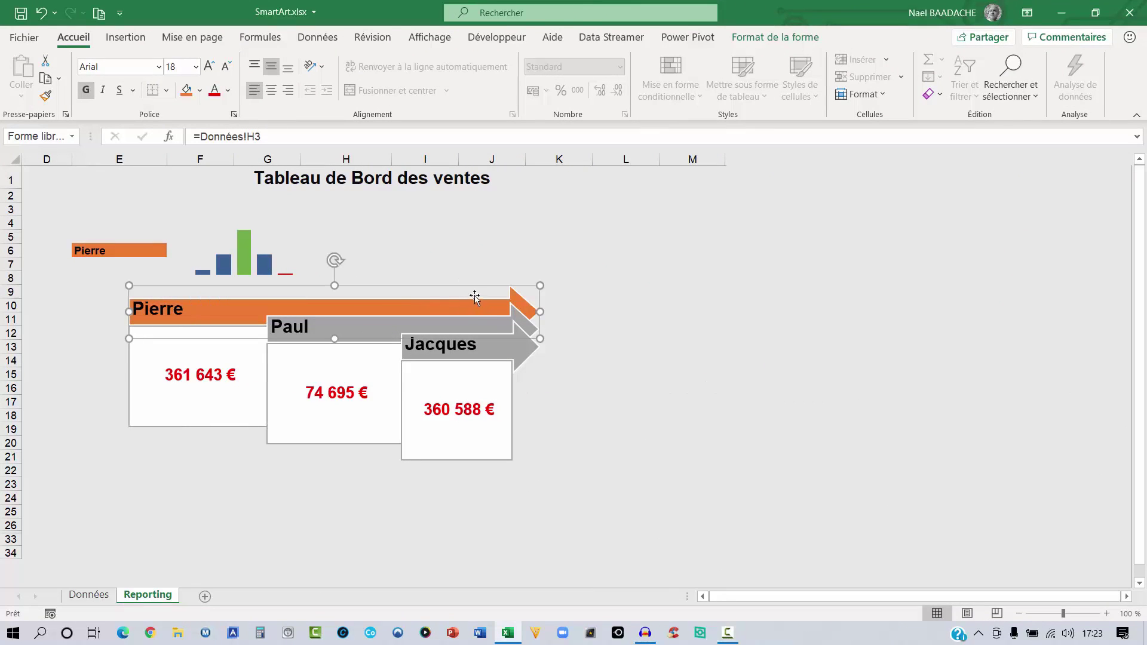
key("Escape")
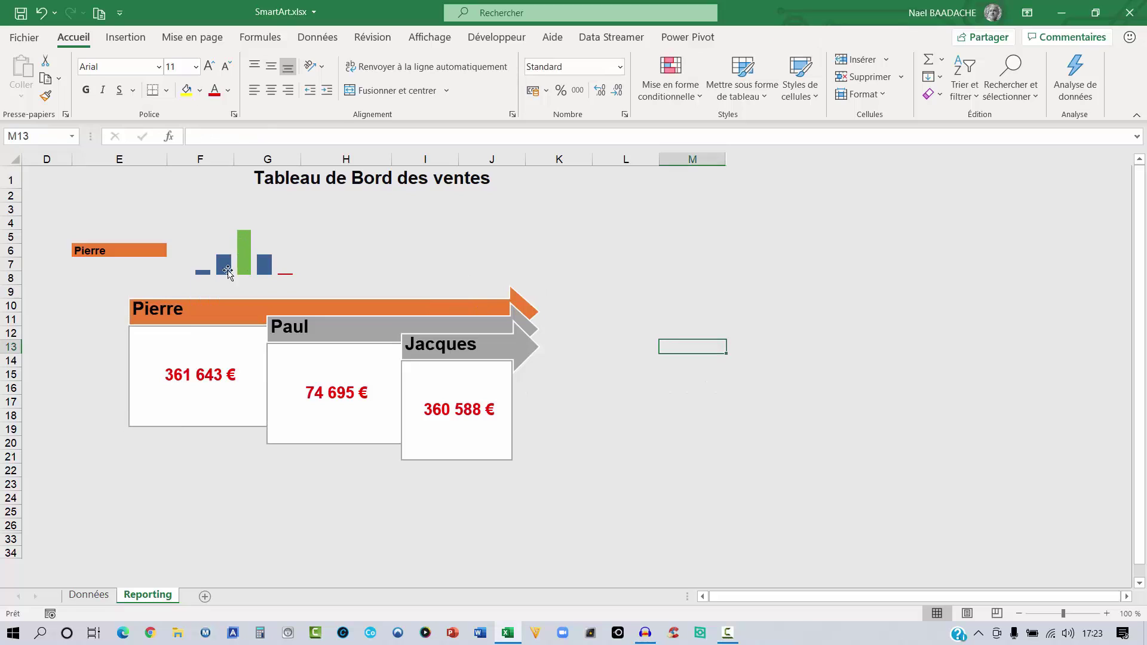
left_click(134, 253)
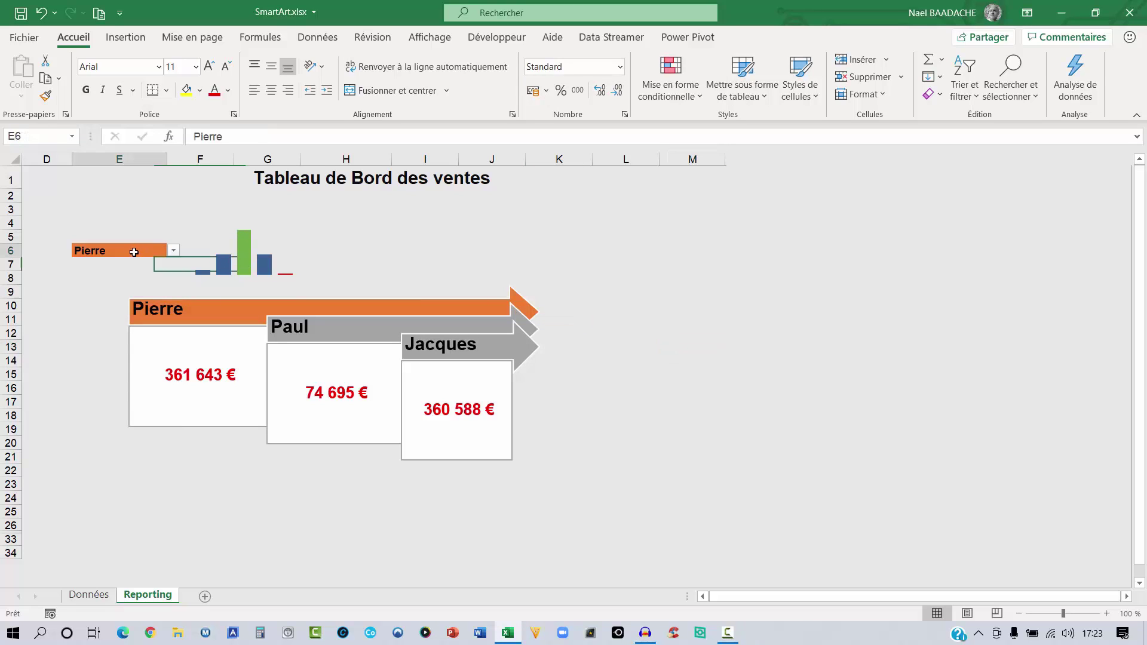
left_click(173, 252)
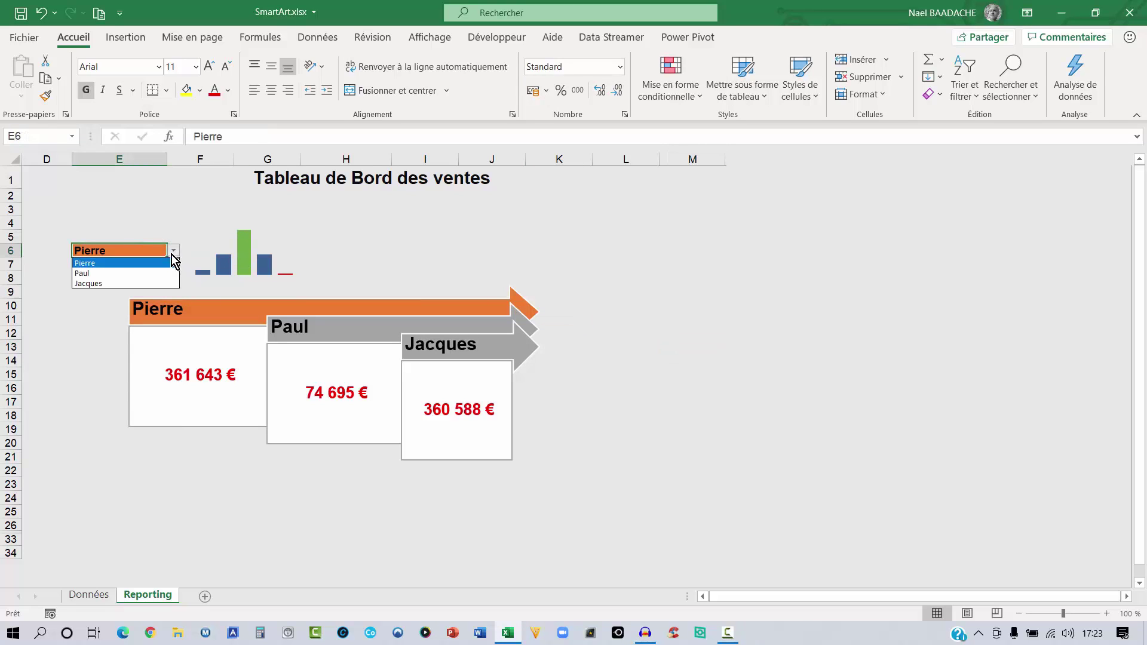
left_click(105, 274)
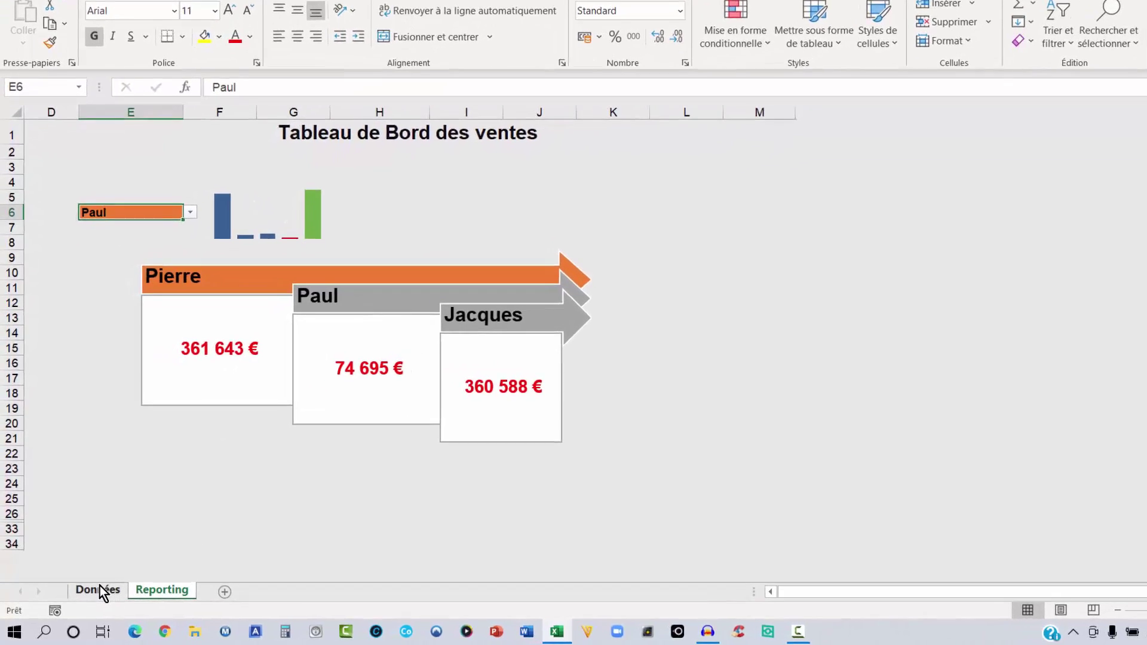
left_click(89, 595)
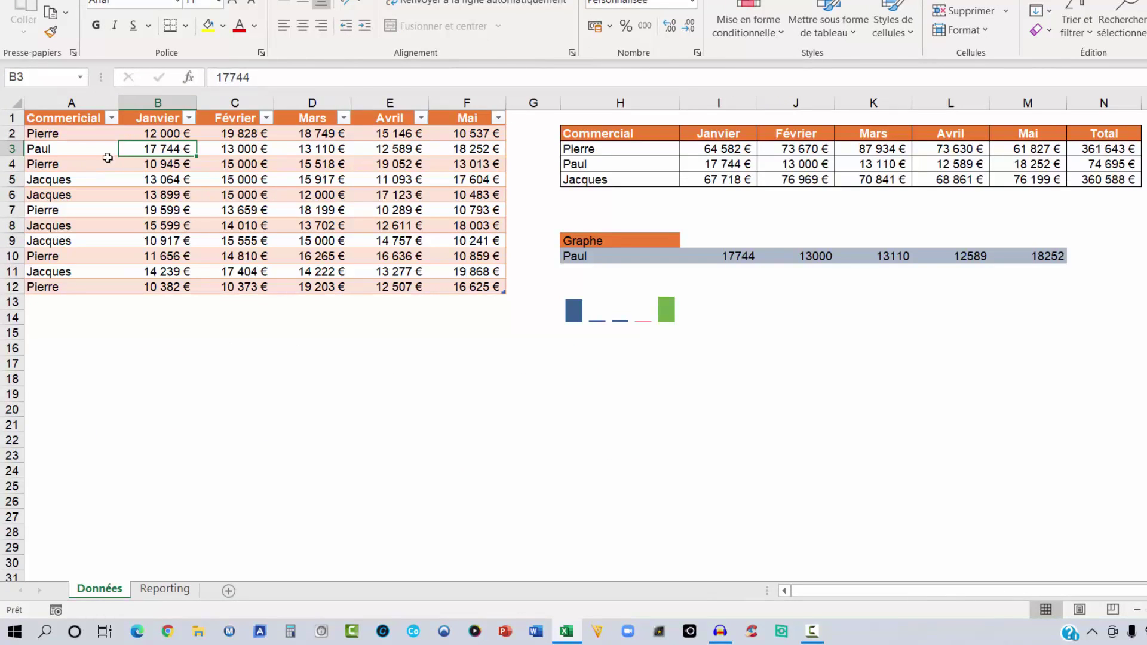
left_click_drag(96, 150, 157, 150)
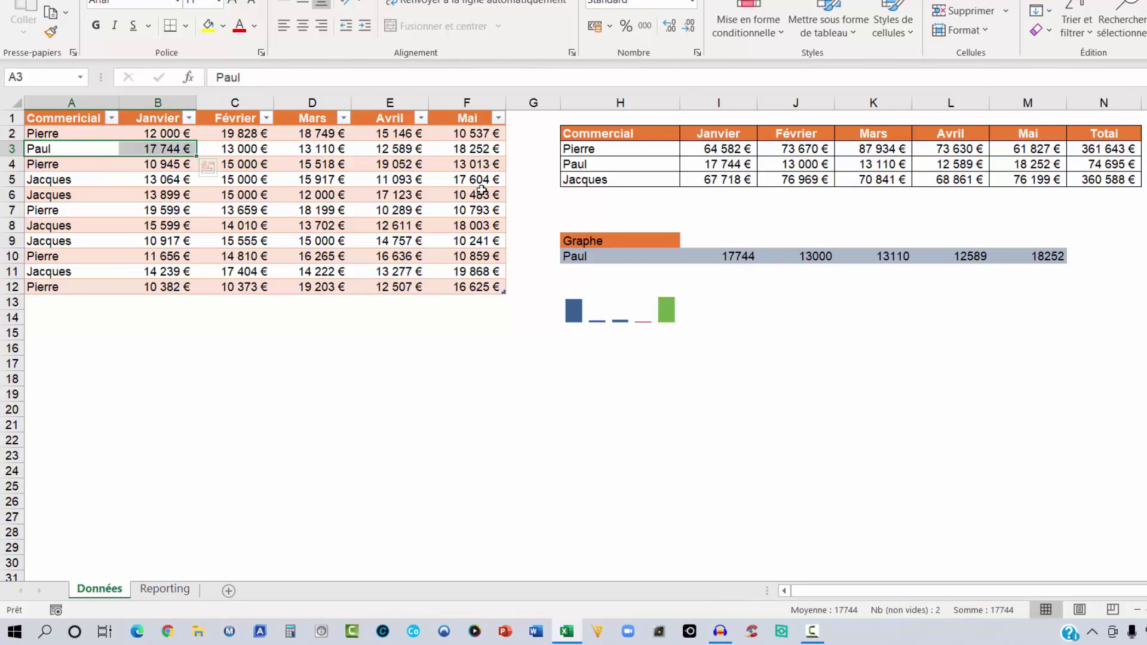
left_click(431, 176)
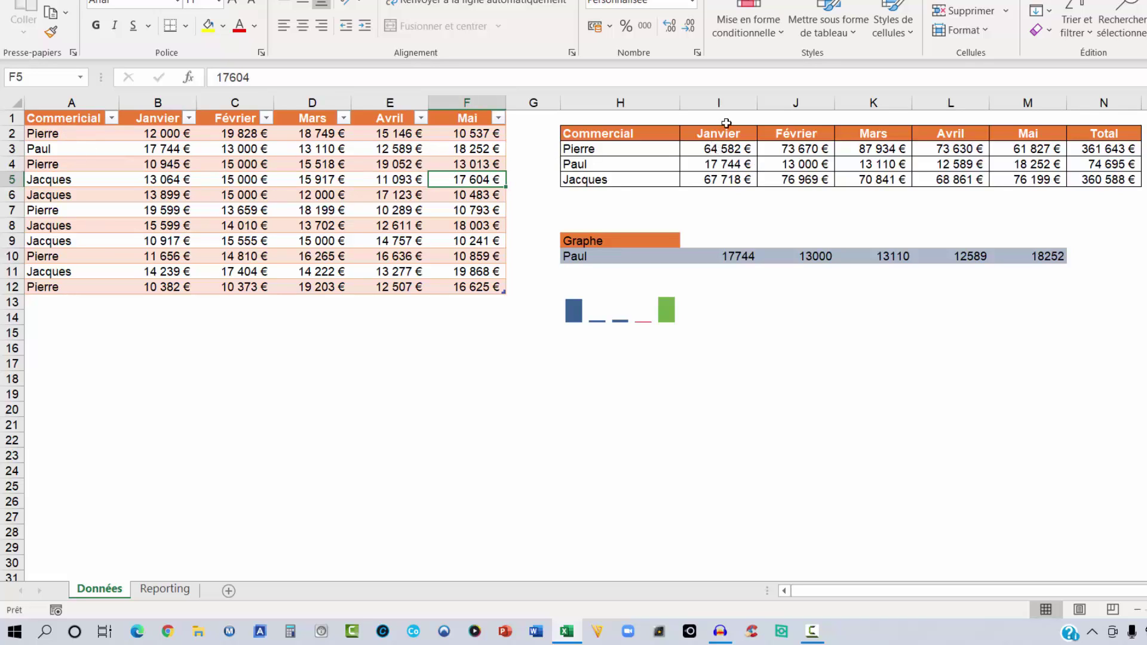
left_click(723, 144)
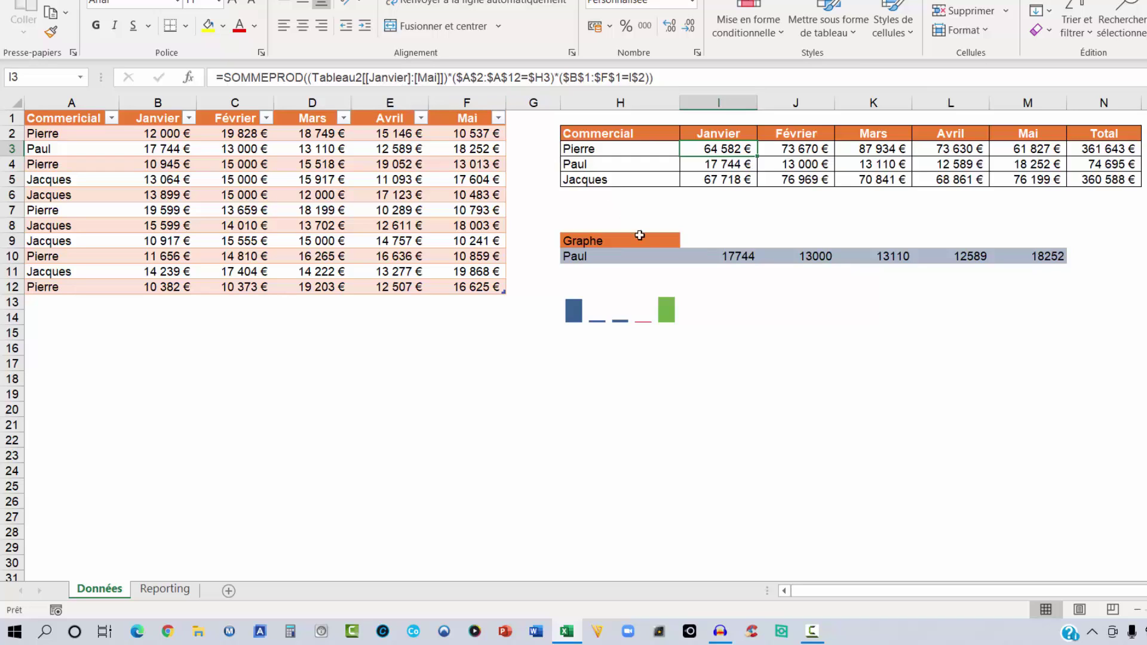
left_click(743, 257)
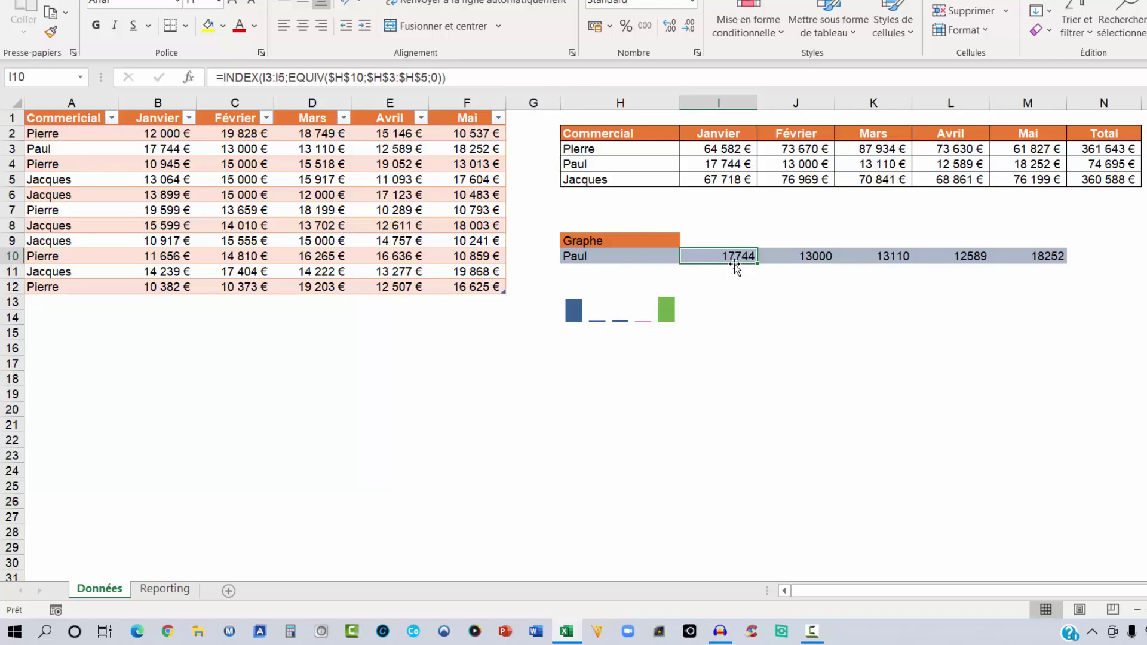
left_click(636, 314)
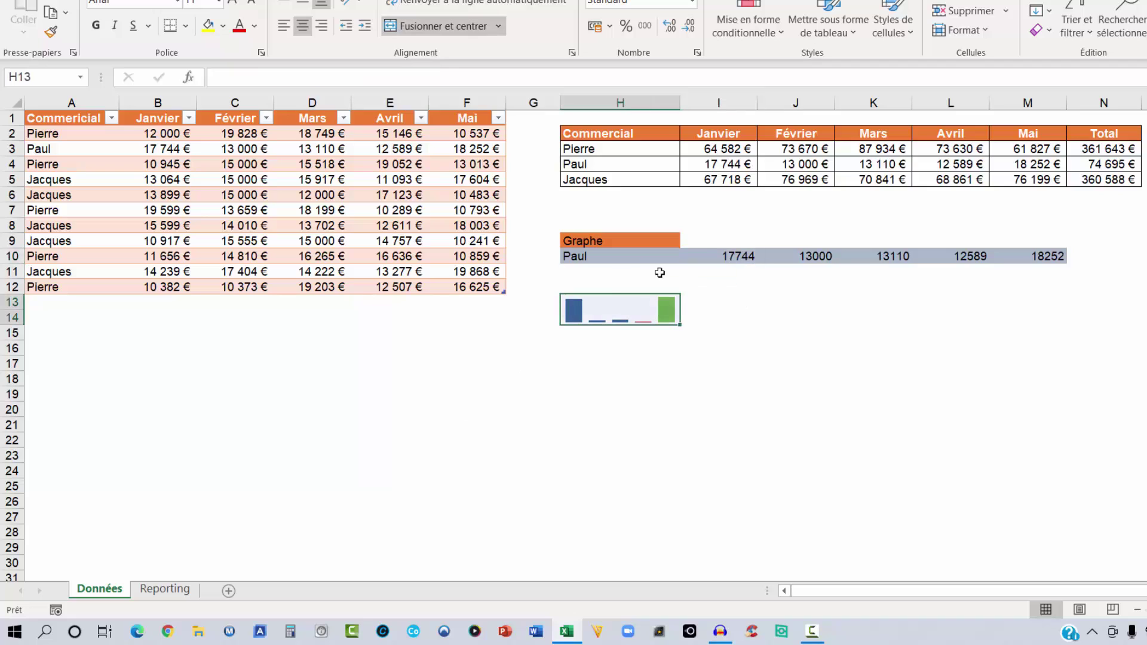
left_click(164, 591)
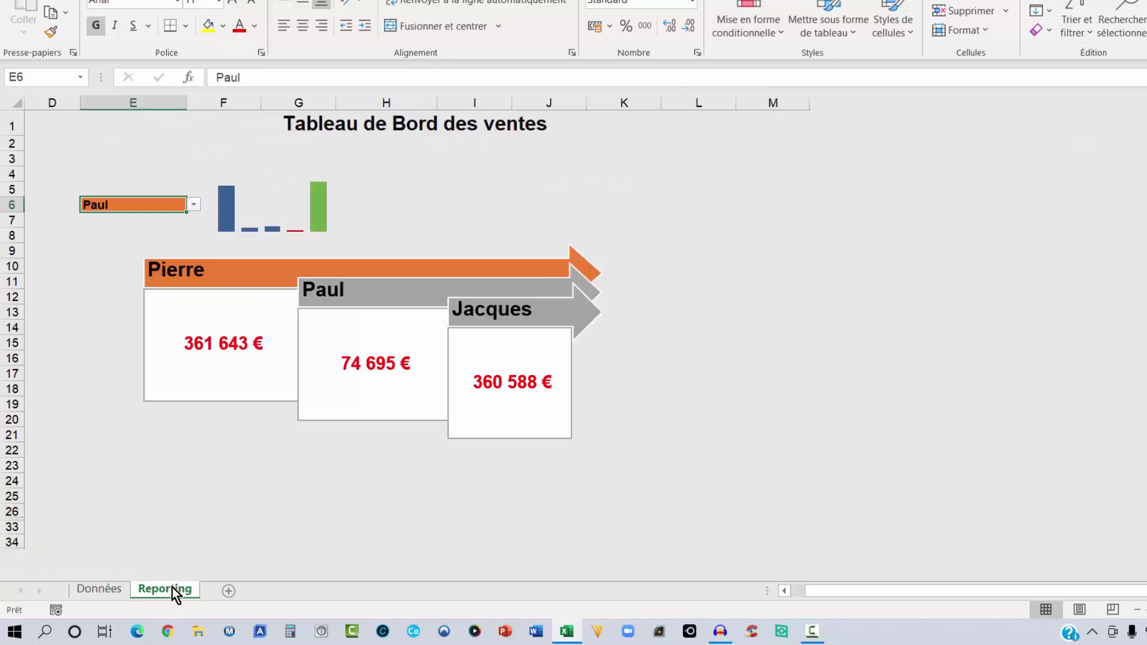
Reselect Pierre in the E6 salesperson dropdown, then switch to the Données sheet
left_click(291, 205)
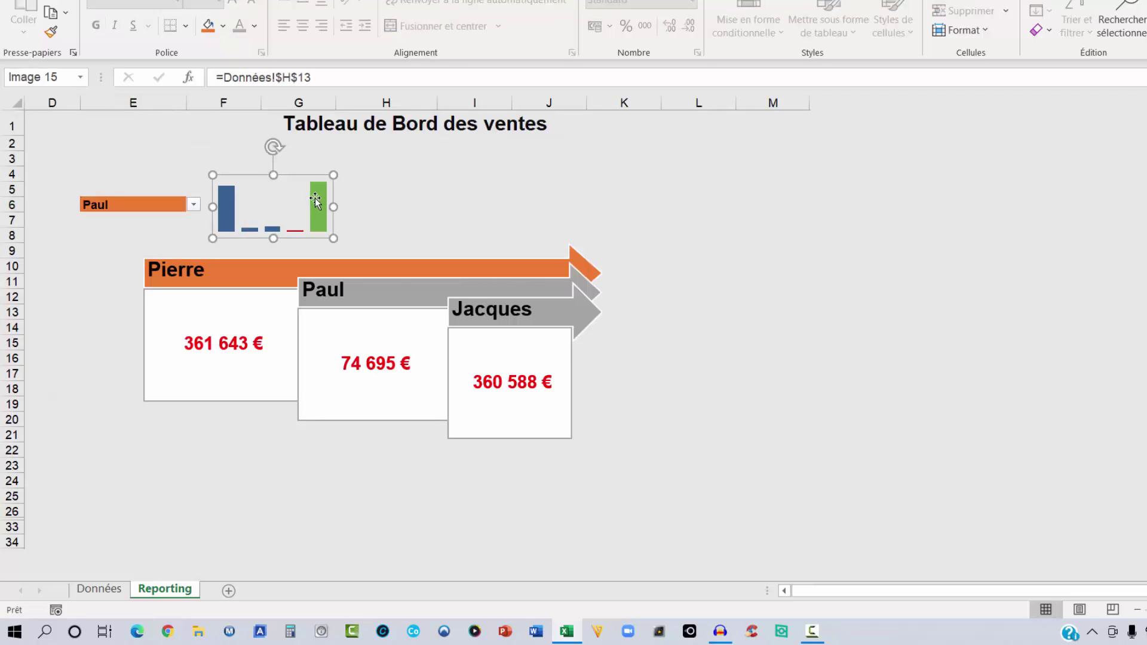
left_click(194, 205)
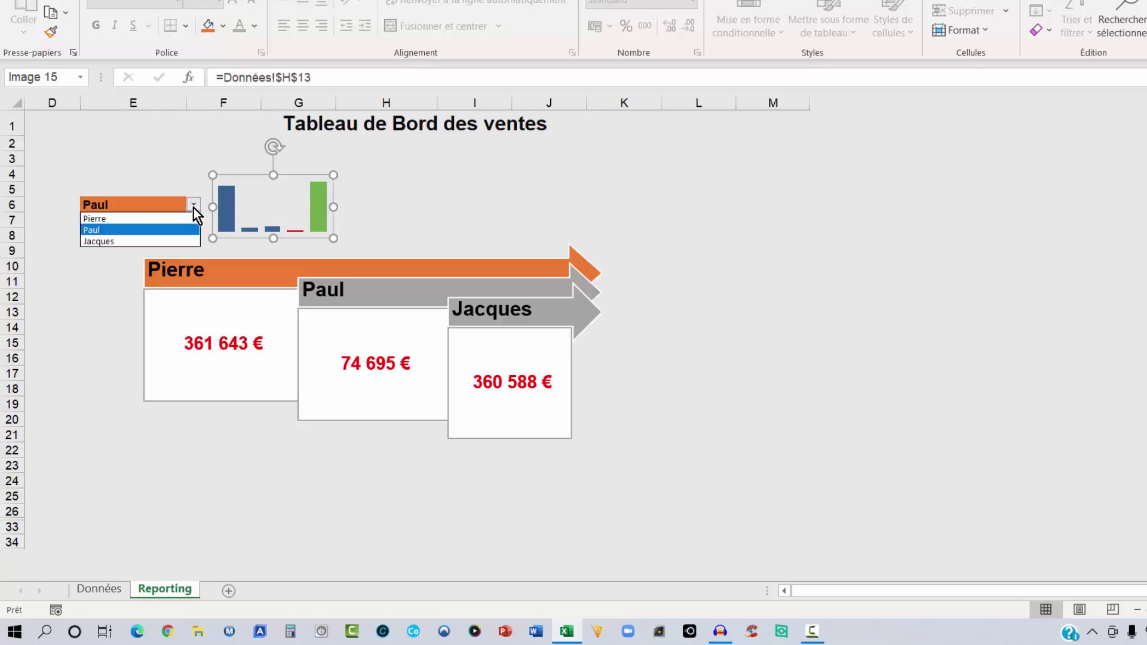
left_click(96, 219)
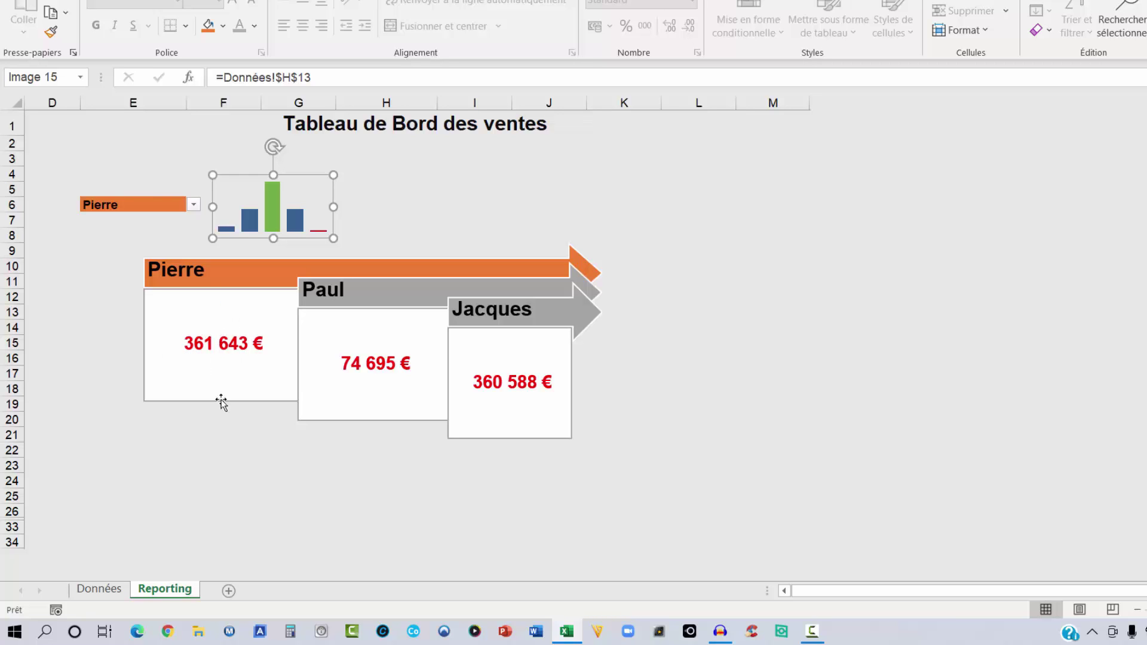
left_click(101, 589)
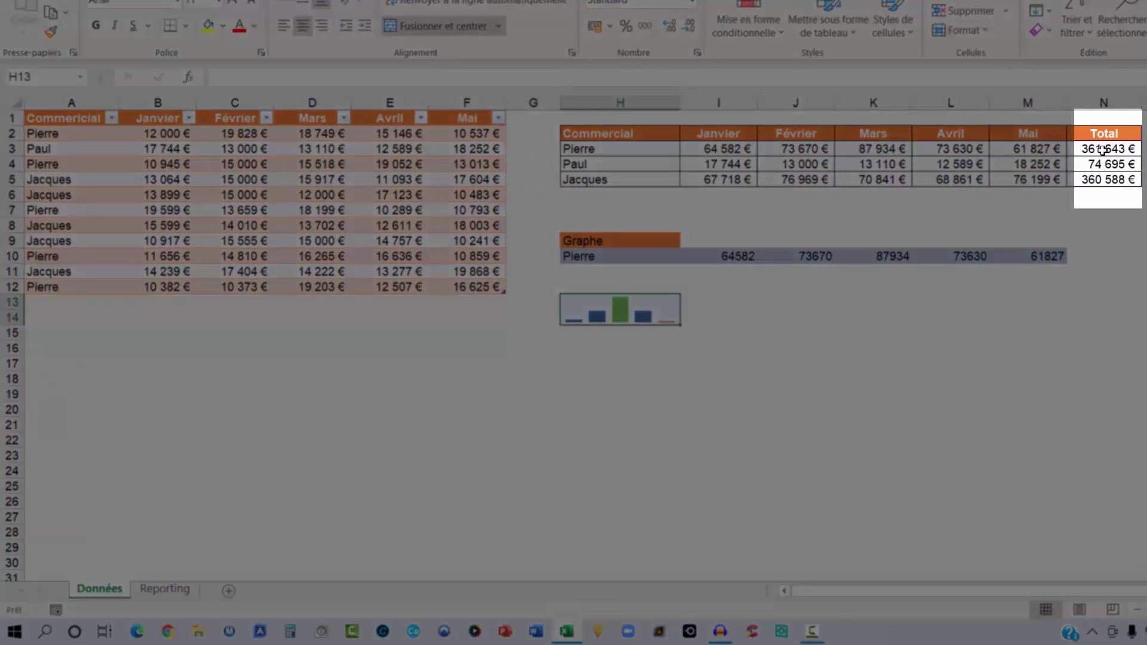
Review the three salesperson totals in N3:N5 and compare with the Reporting sheet
left_click_drag(1102, 149, 1106, 175)
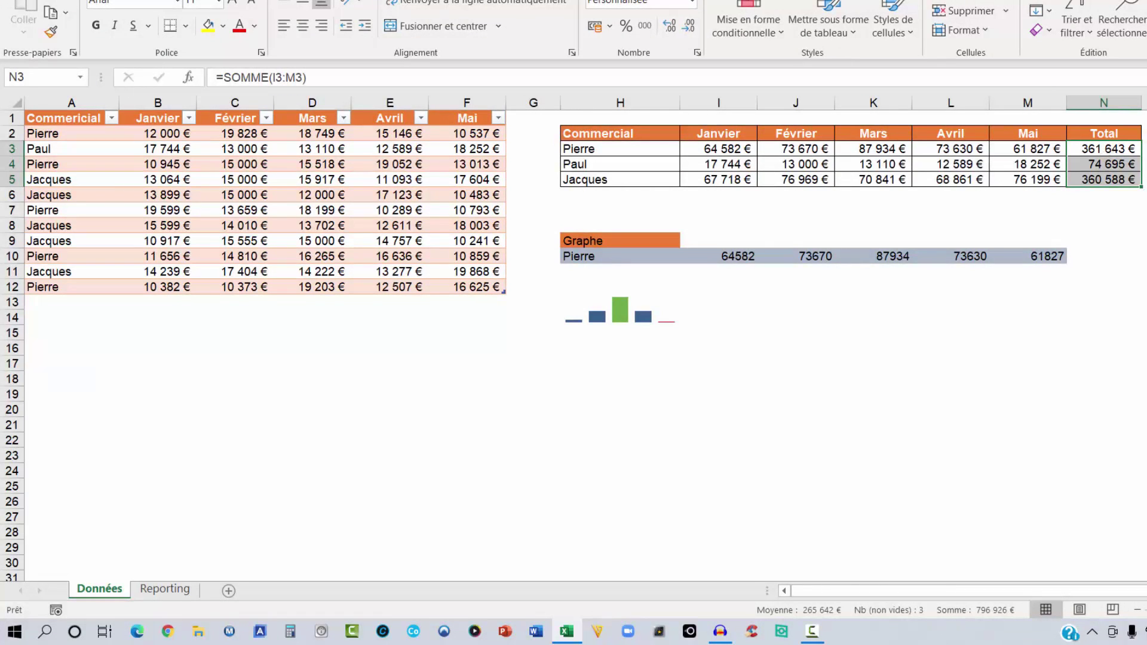
left_click(1098, 148)
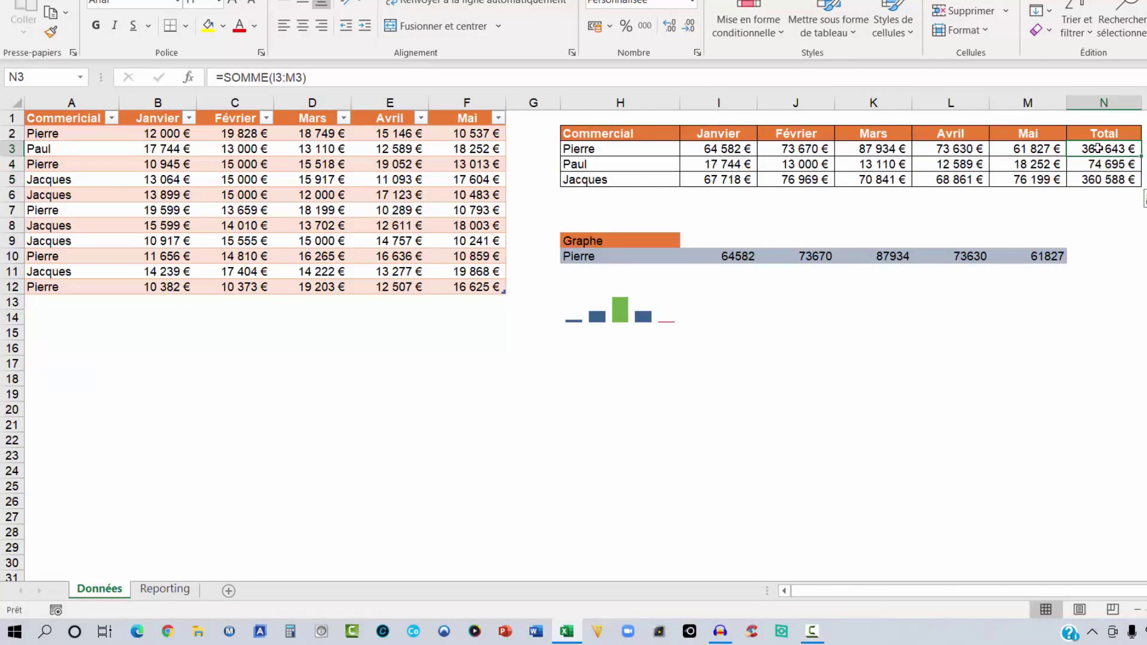
left_click_drag(1098, 148, 1104, 178)
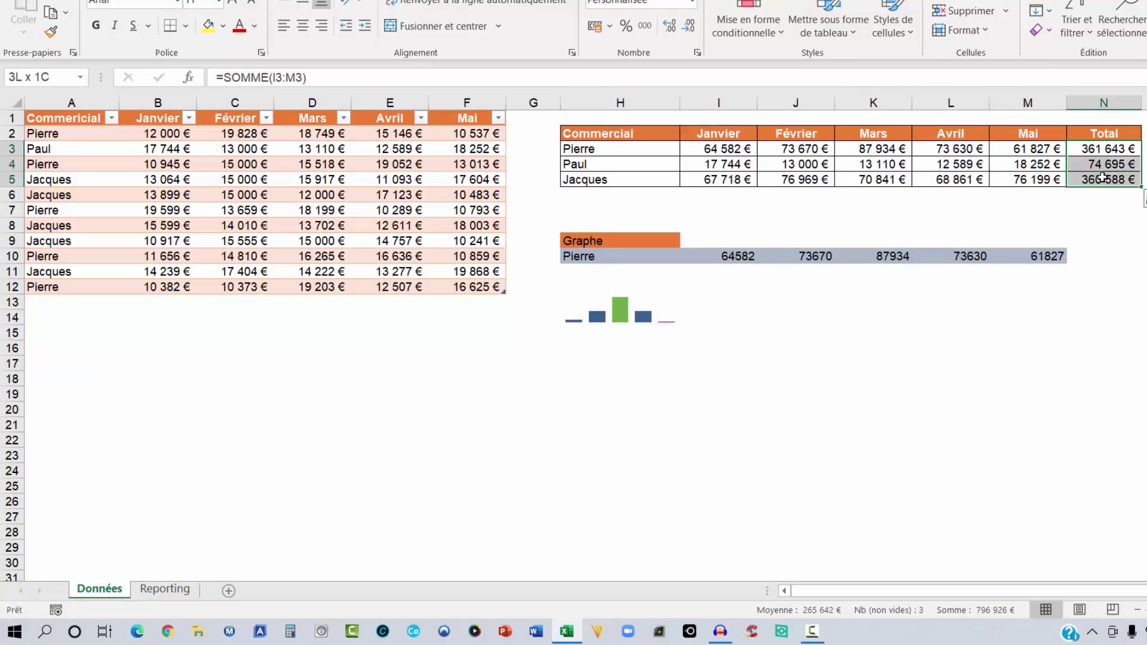
left_click(163, 590)
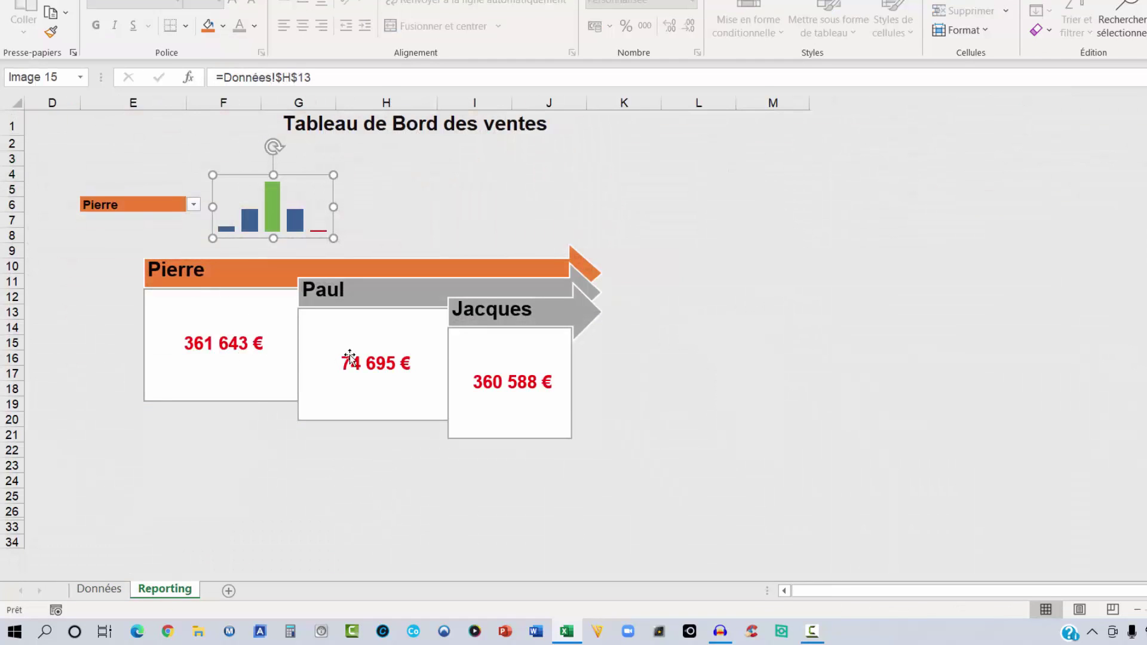
left_click(99, 589)
Change Pierre's January sale in B2 to 30000 and check his total reads 379 643 € on Reporting
left_click(165, 133)
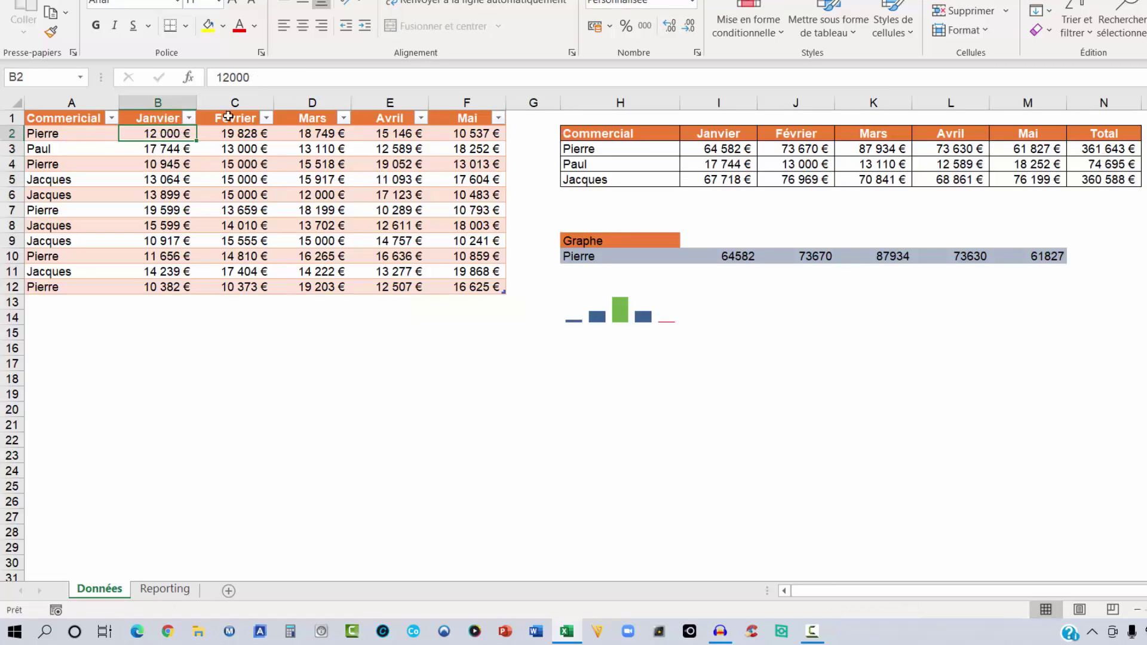
key("F2")
key("BackSpace")
key("BackSpace")
key("BackSpace")
type("30000")
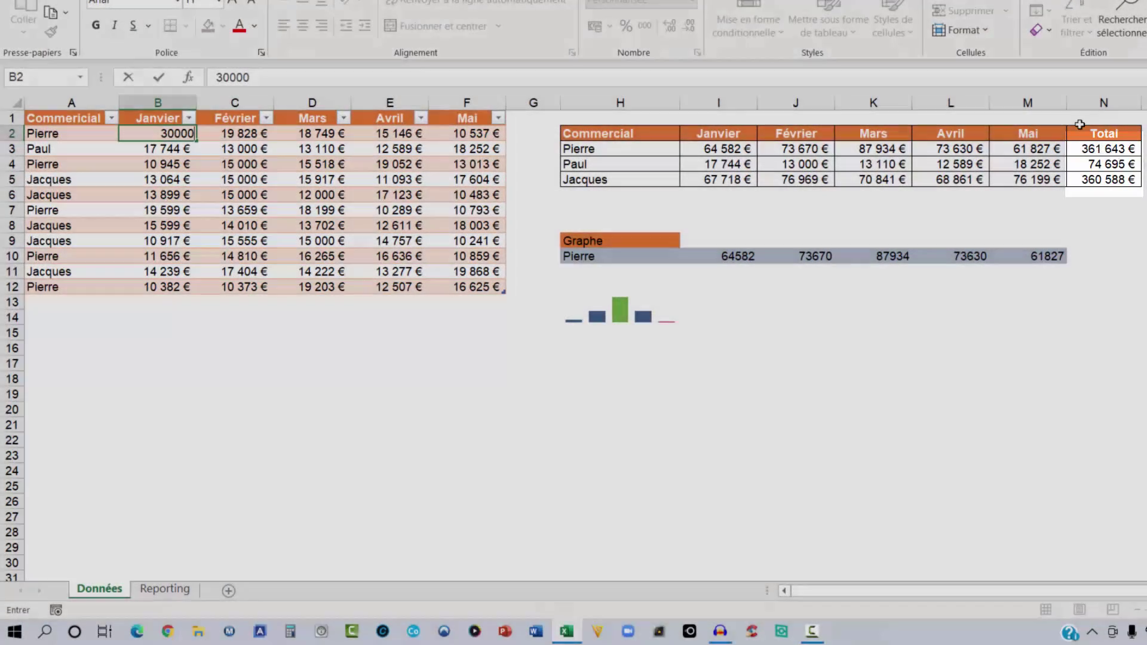
key("Return")
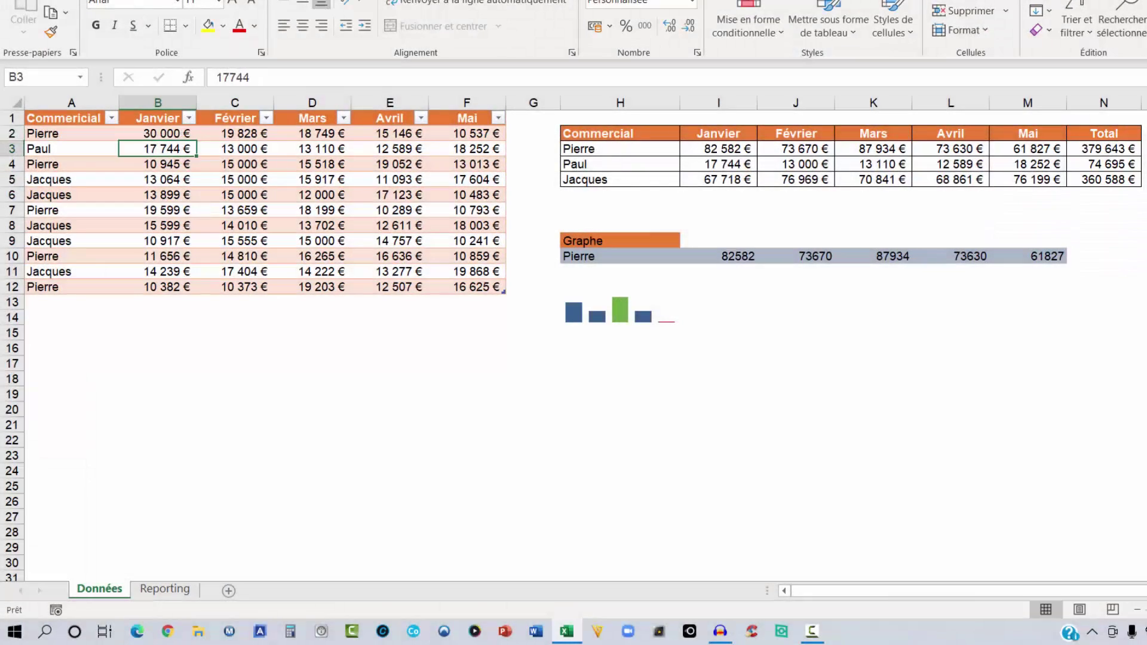
left_click(1111, 147)
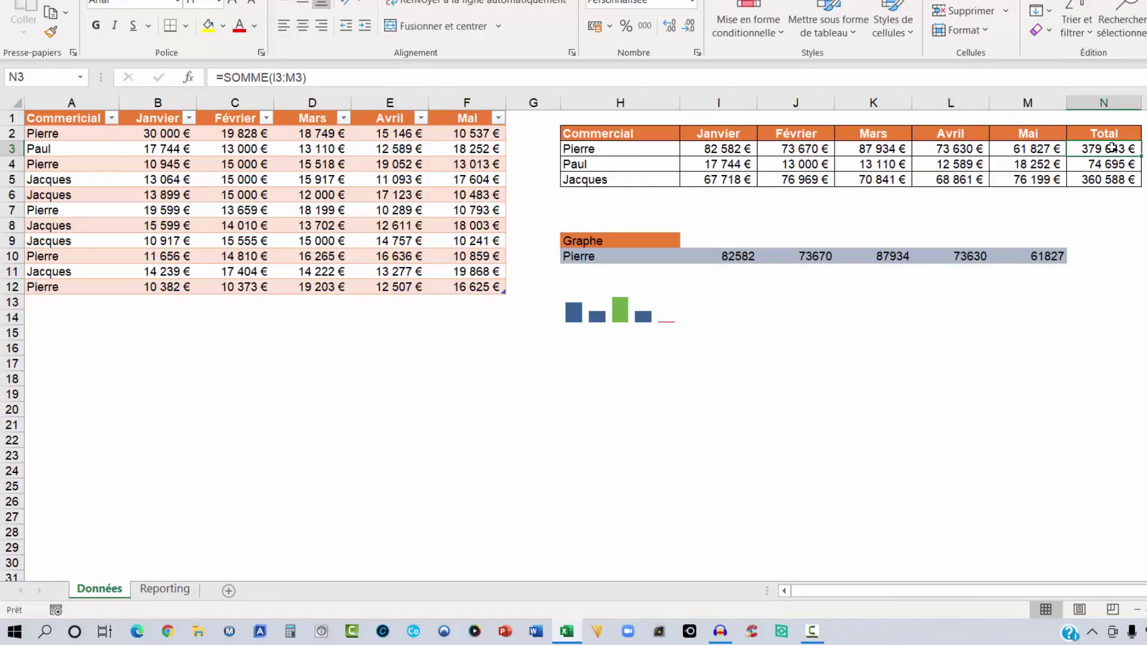
left_click(159, 591)
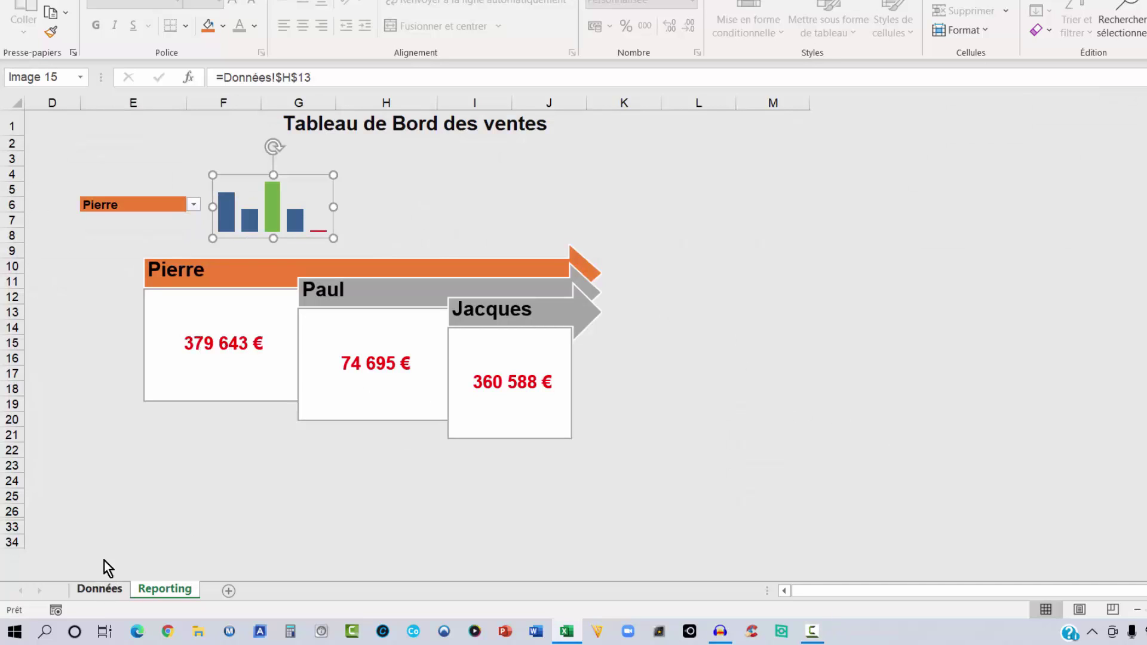
Add a new row 13 for Pierre with a 20 000 € January sale and check his updated January total in I3
left_click(86, 591)
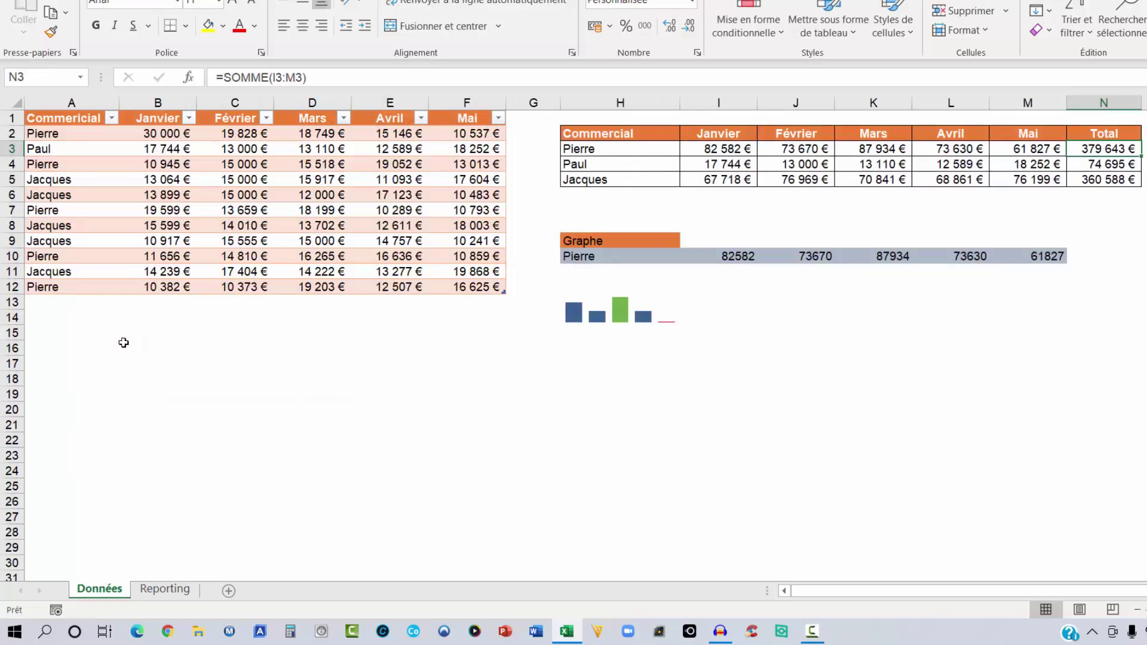
left_click(95, 303)
type("Pierre")
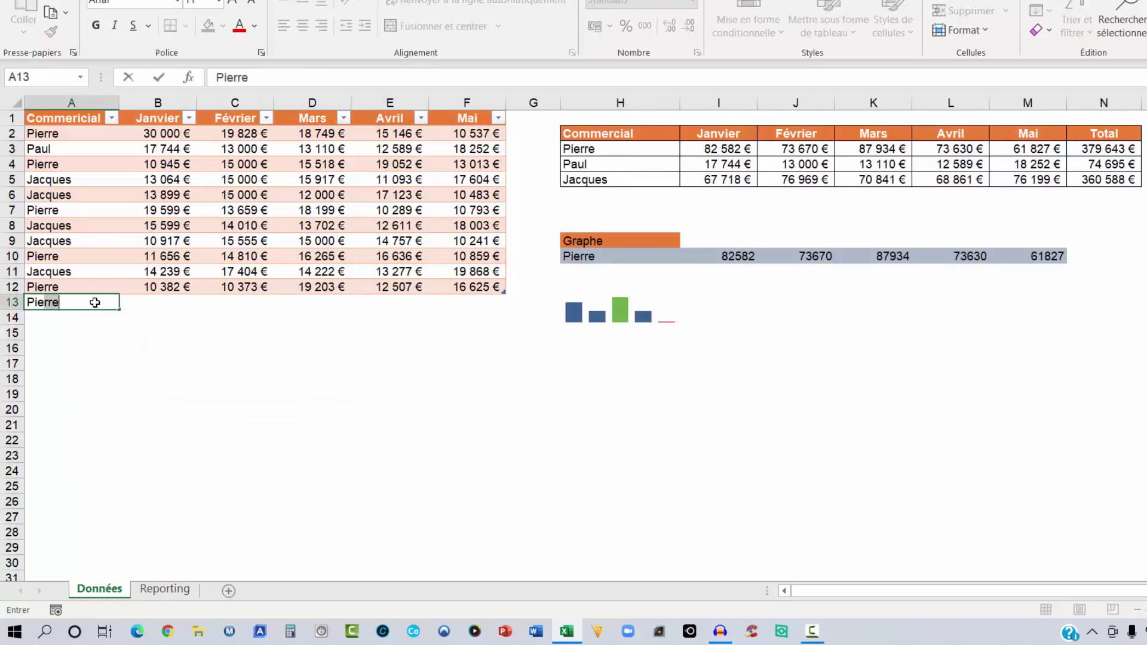
key("Tab")
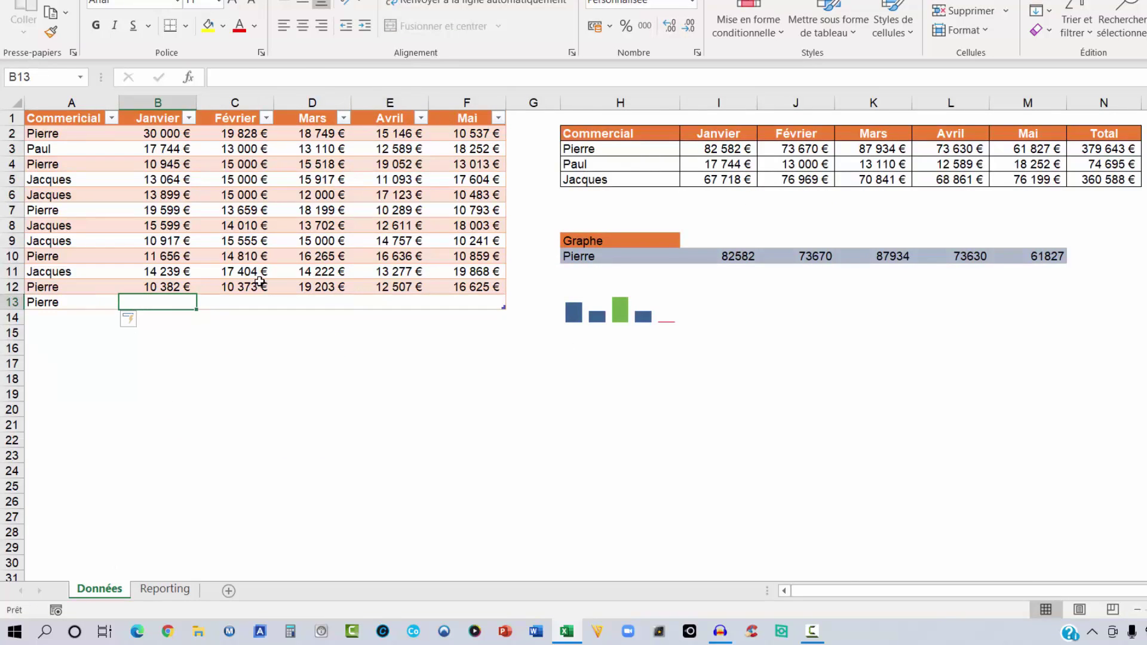
type("20000")
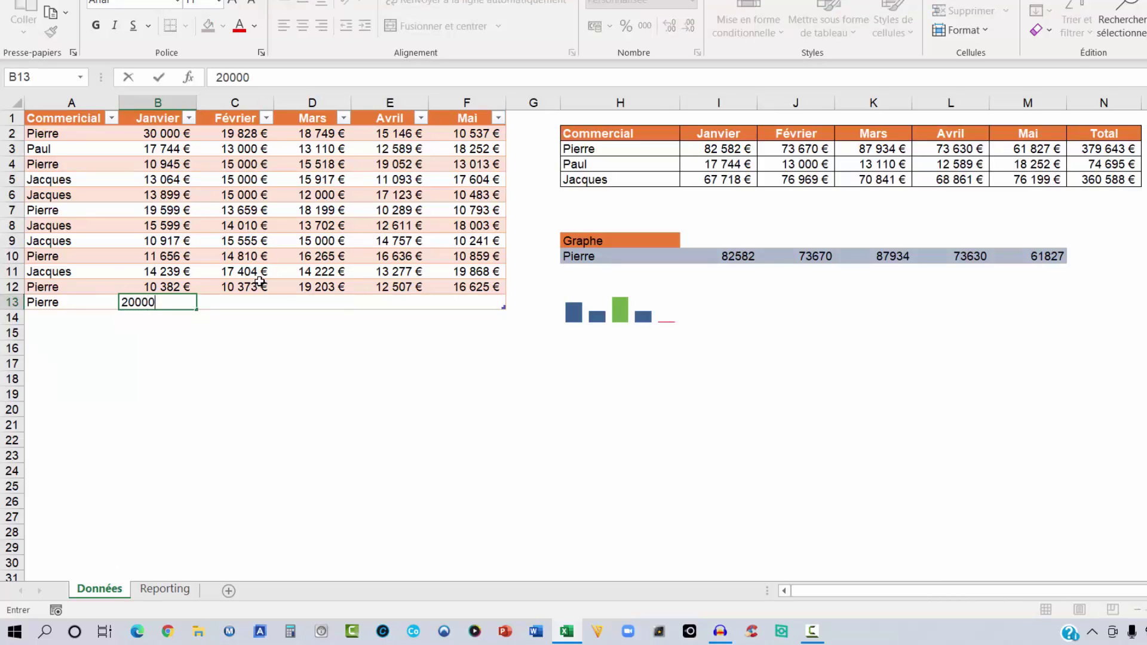
key("Return")
left_click(735, 154)
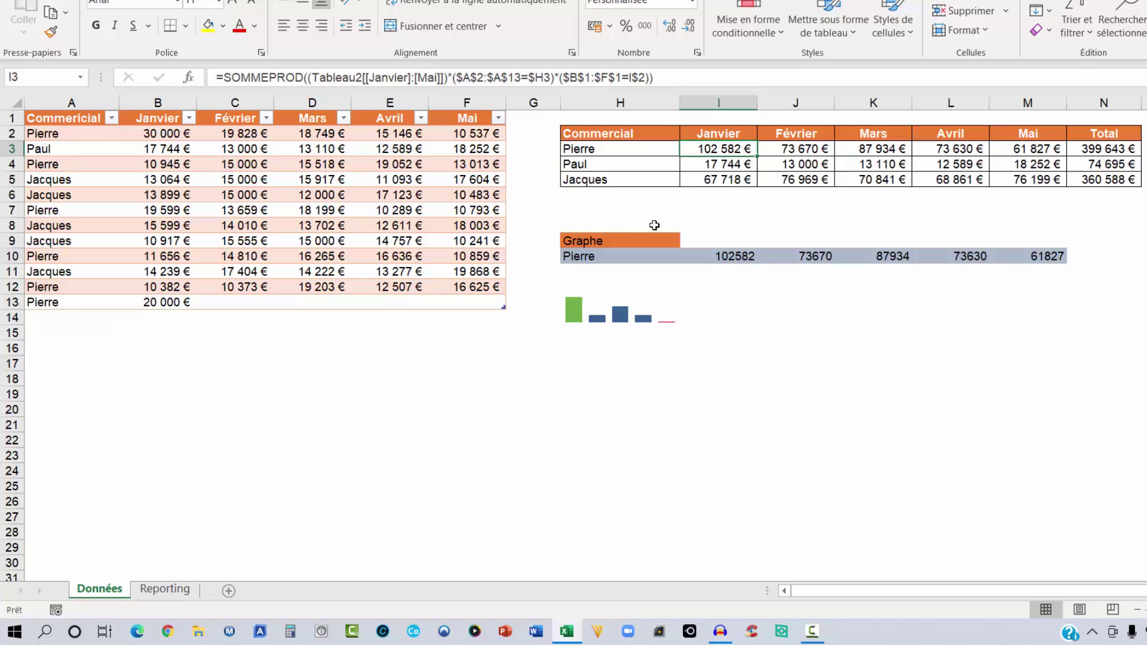
Select the linked chart picture on Reporting, now showing Pierre's taller first-month column
left_click(165, 591)
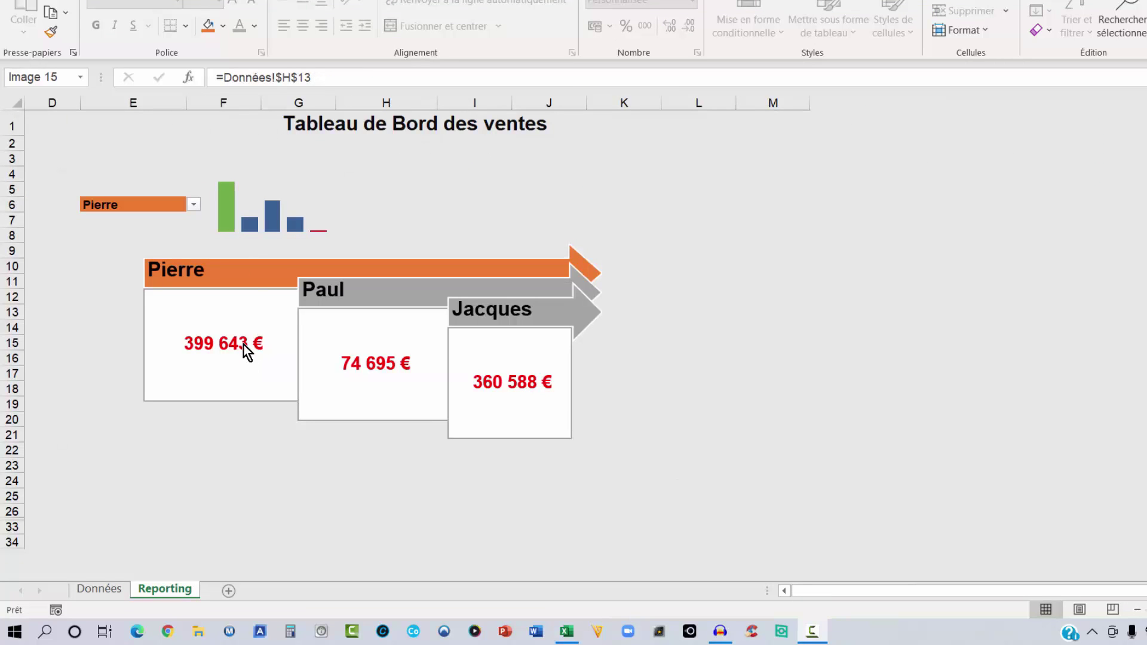
left_click(236, 215)
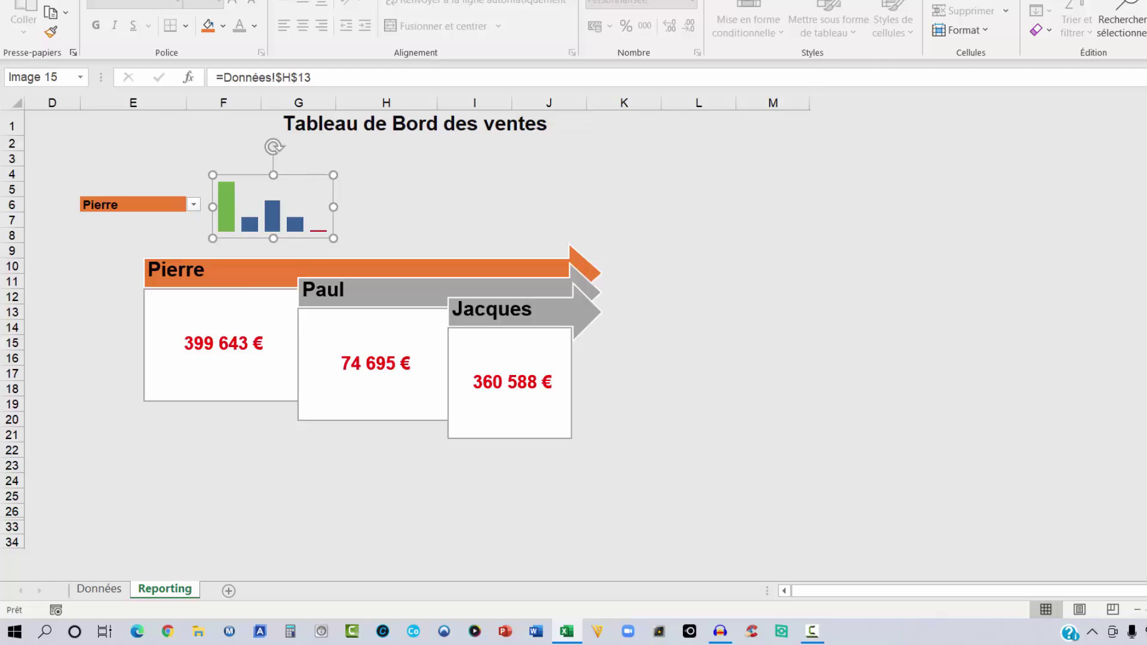
key("F10")
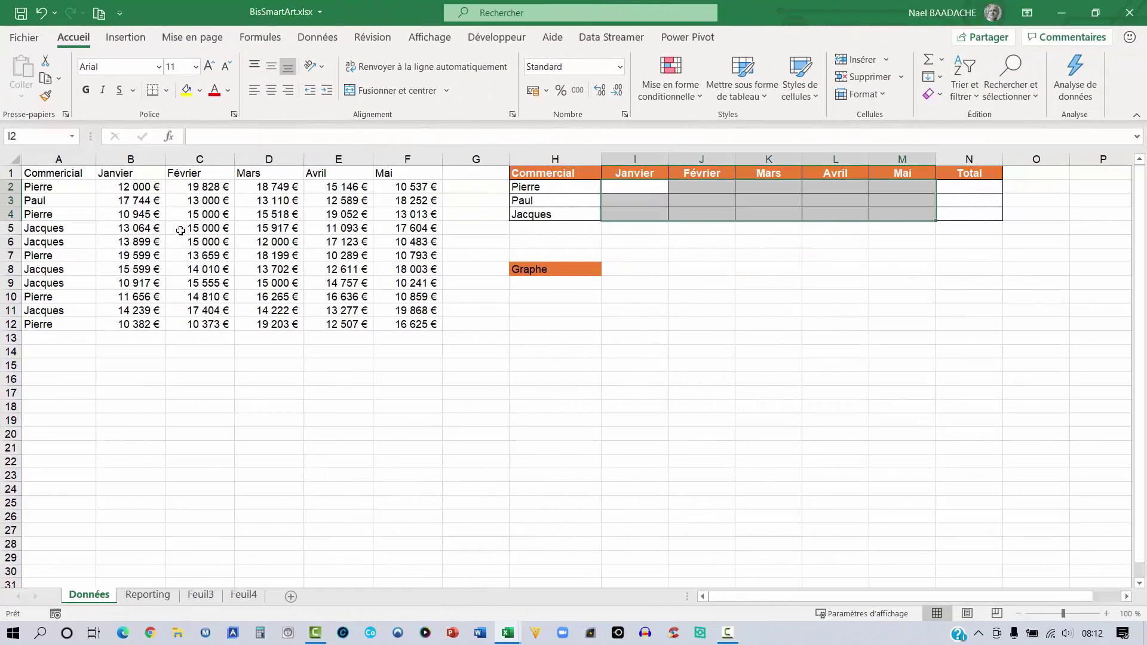
Point out a monthly sales figure in the Données data range
left_click(179, 228)
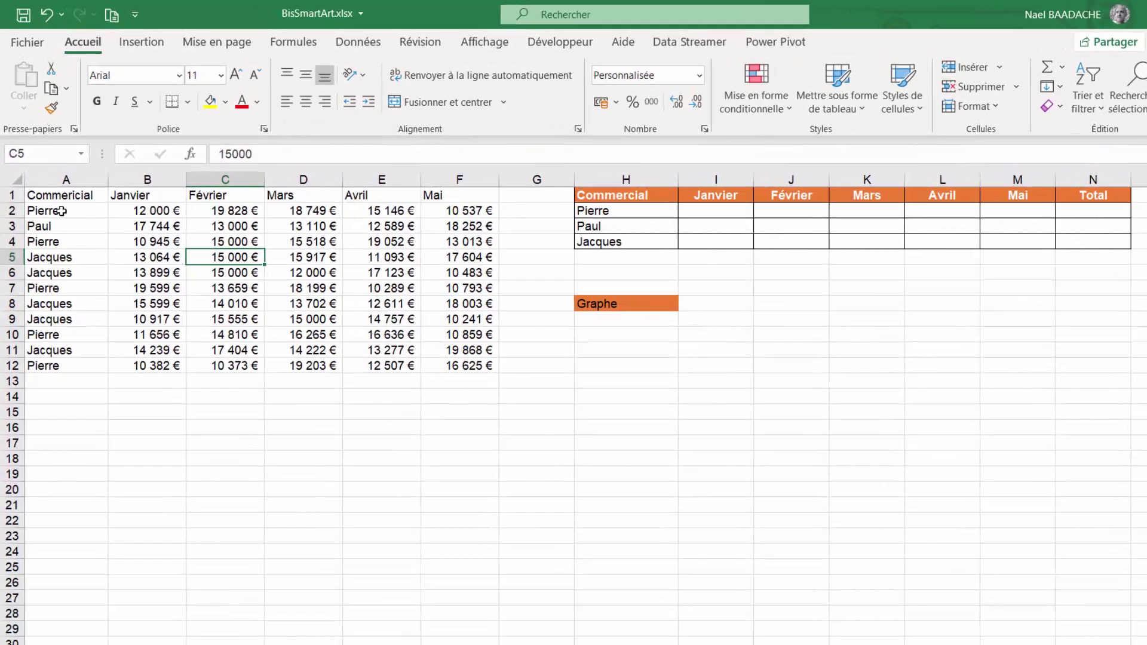
Review the salesperson names and monthly figures in A1:F12, ending with a cell inside the data selected
left_click(62, 211)
left_click(59, 227)
left_click(69, 251)
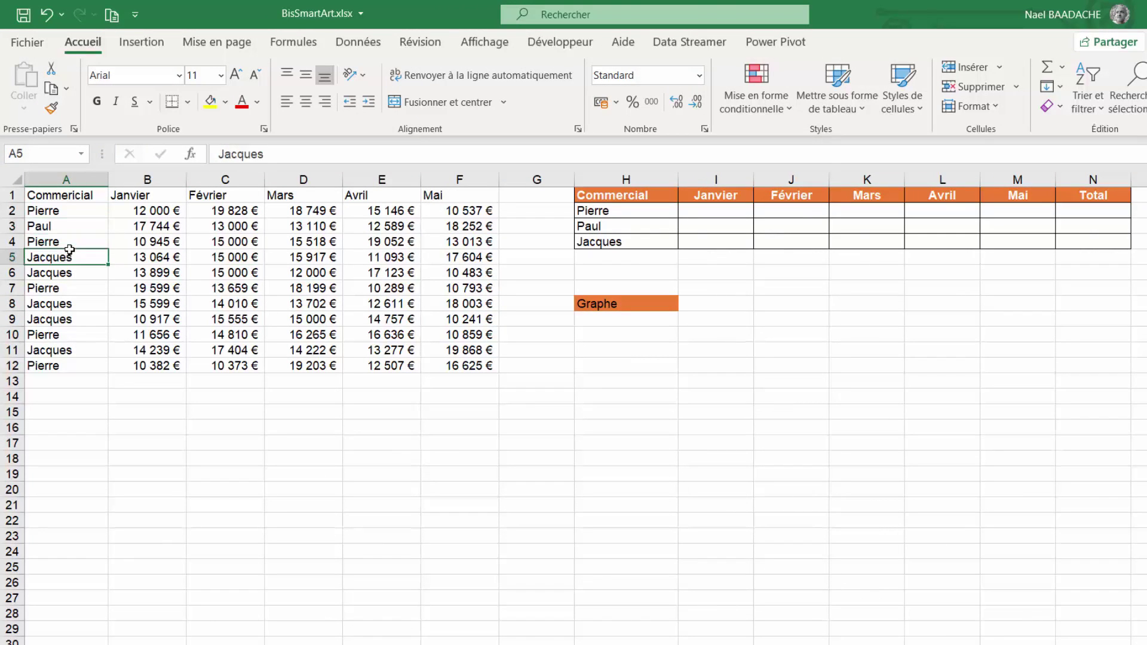
left_click(172, 269)
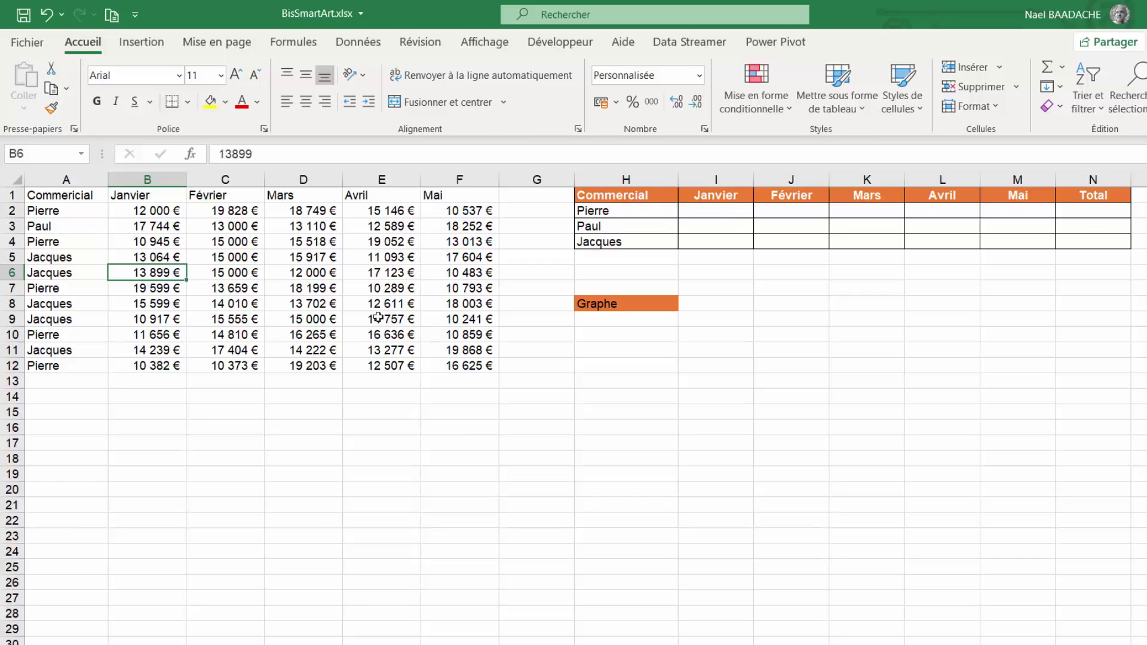
left_click(66, 385)
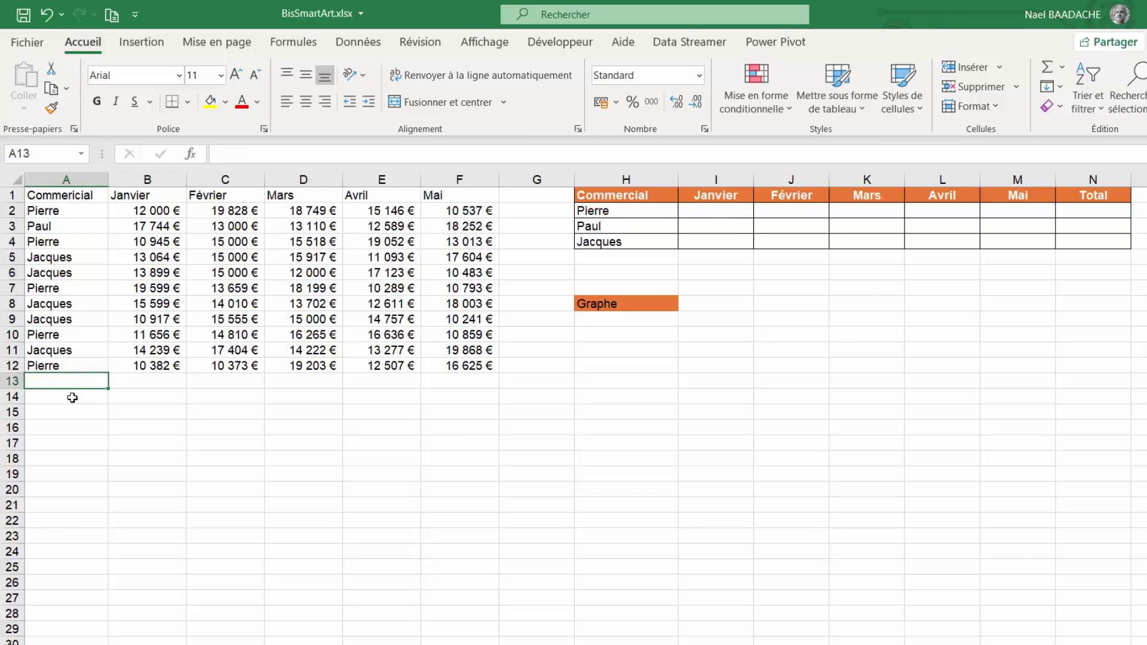
left_click(301, 292)
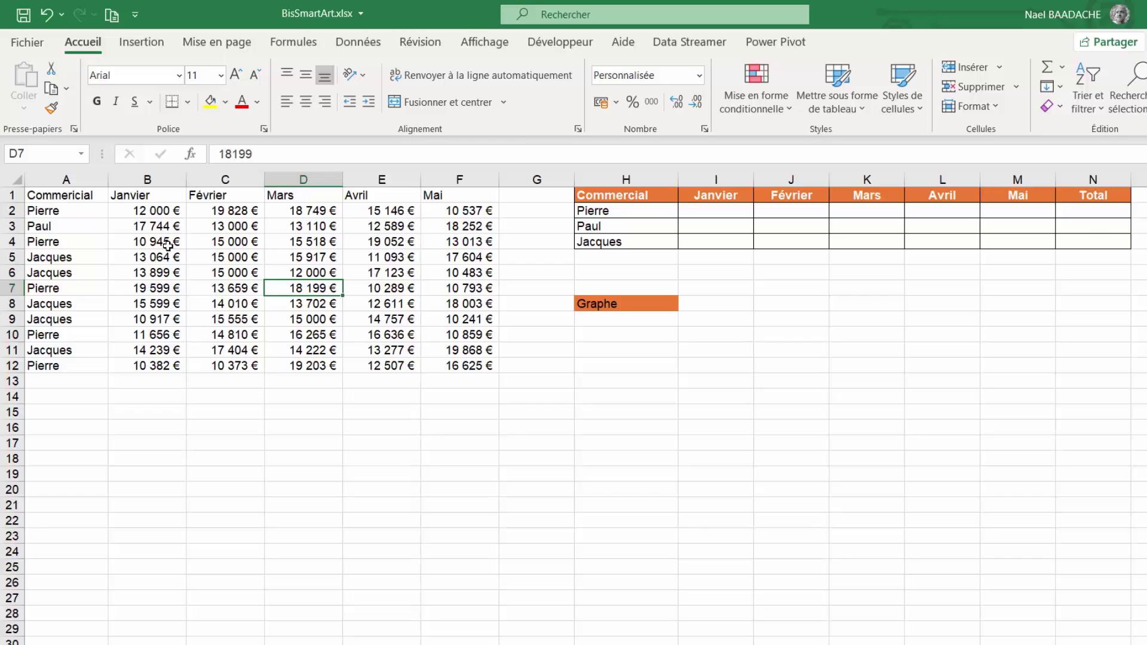
left_click(169, 245)
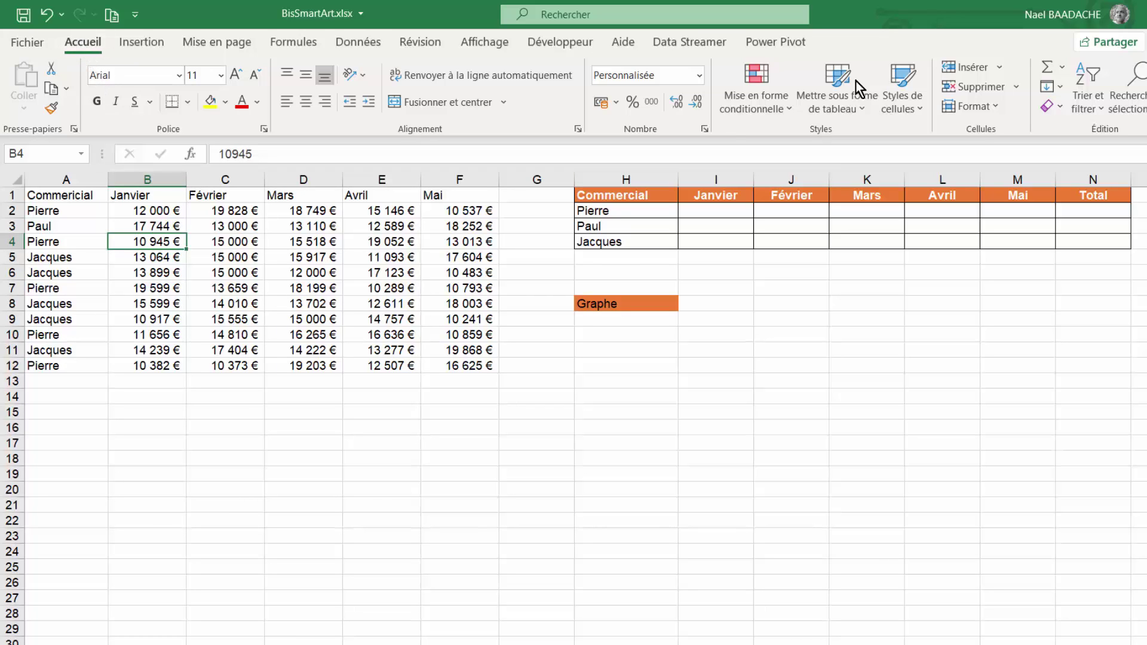
Format A1:F12 as a table with headers using the first light (Clair) style
left_click(857, 110)
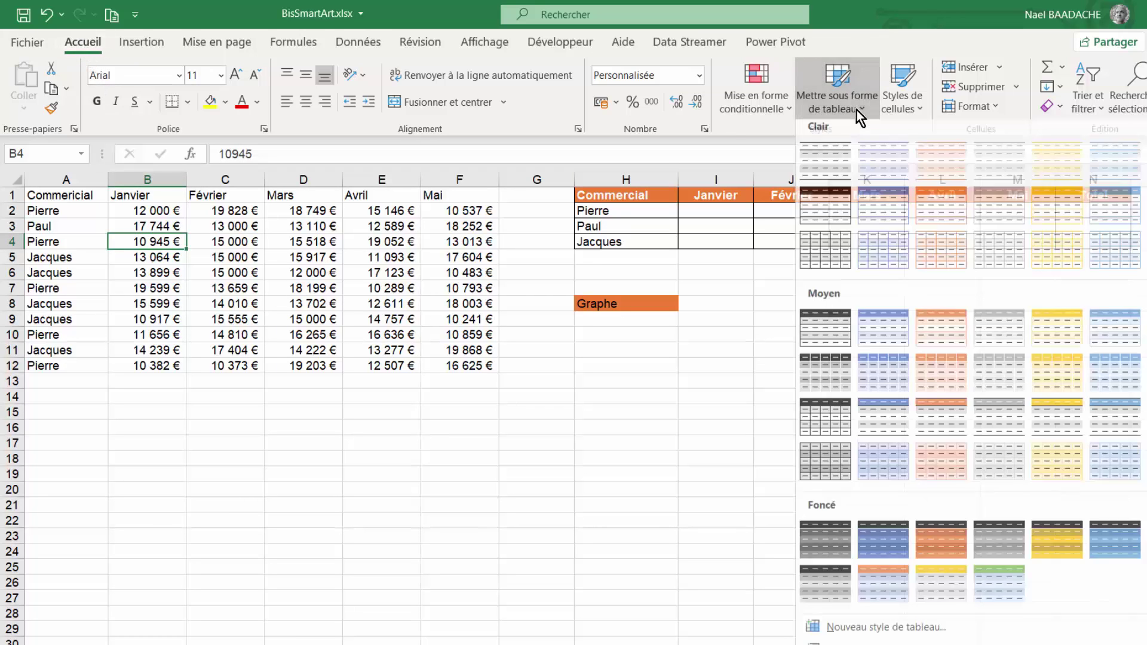
left_click(825, 212)
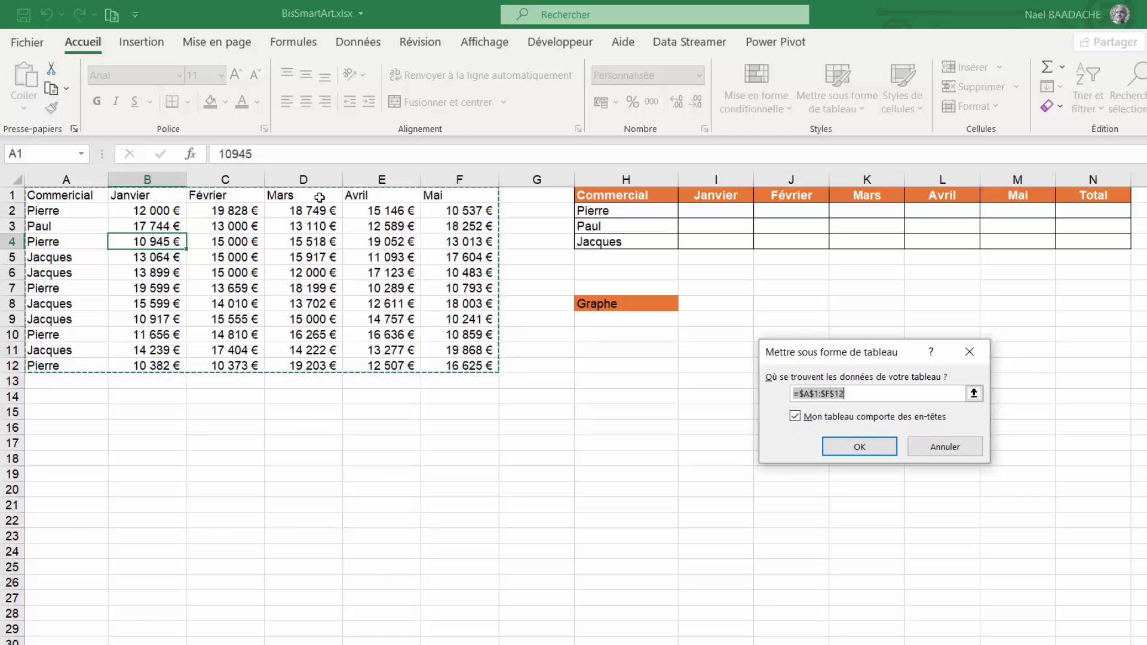
left_click(863, 446)
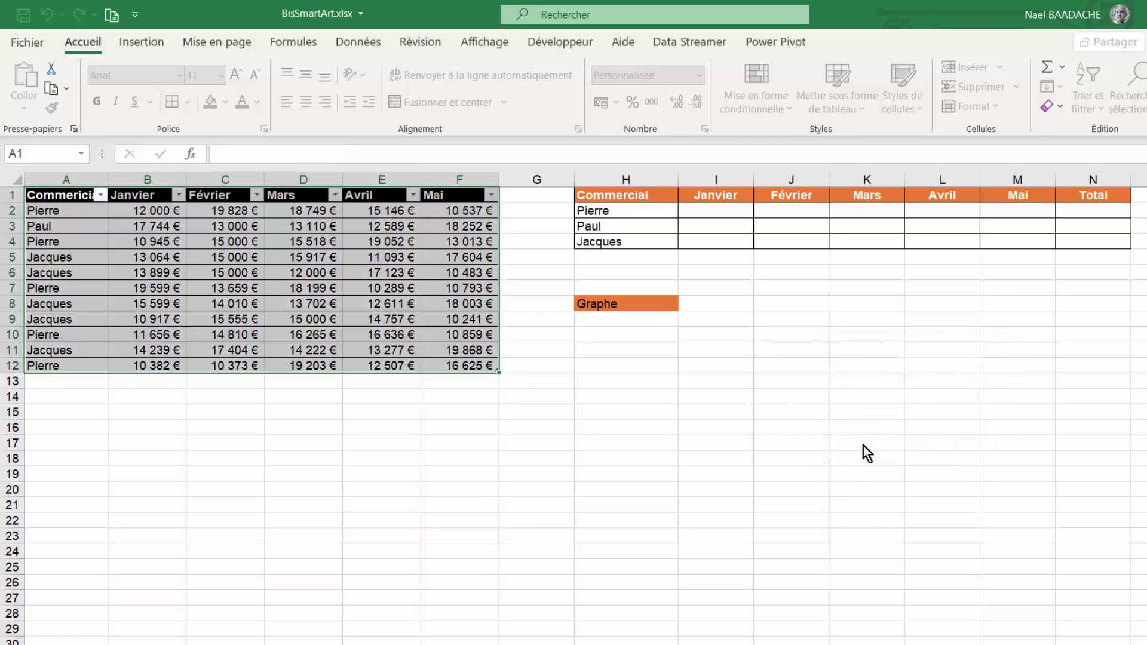
left_click(301, 272)
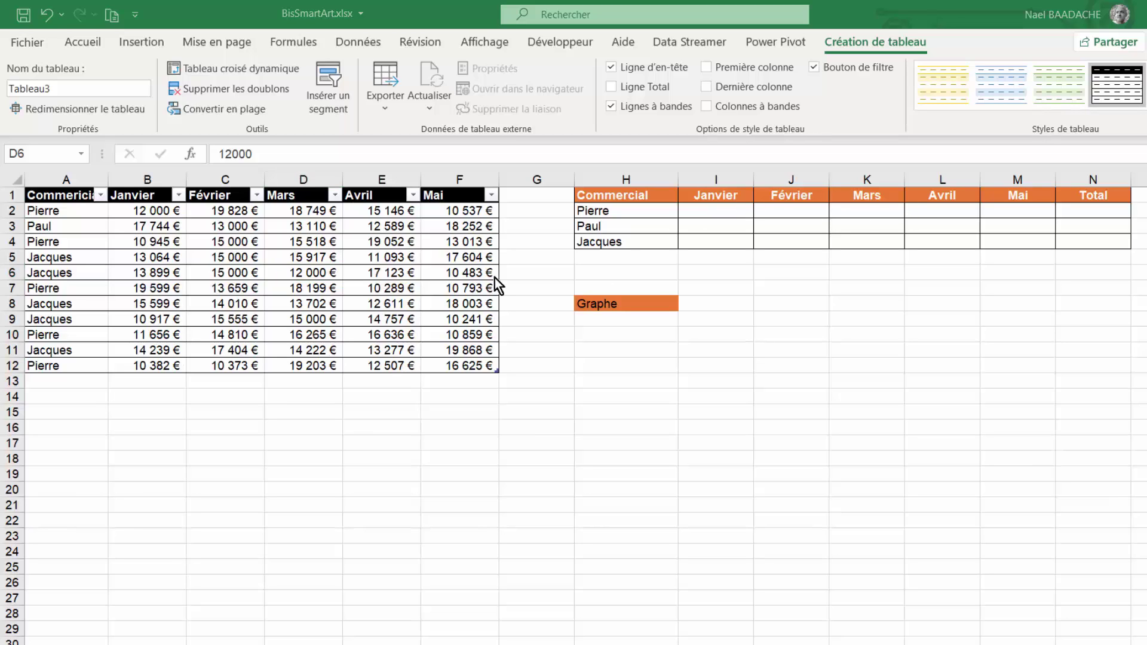
Review the summary grid's names and month headers, then select I2:M4 for January–May
left_click(625, 226)
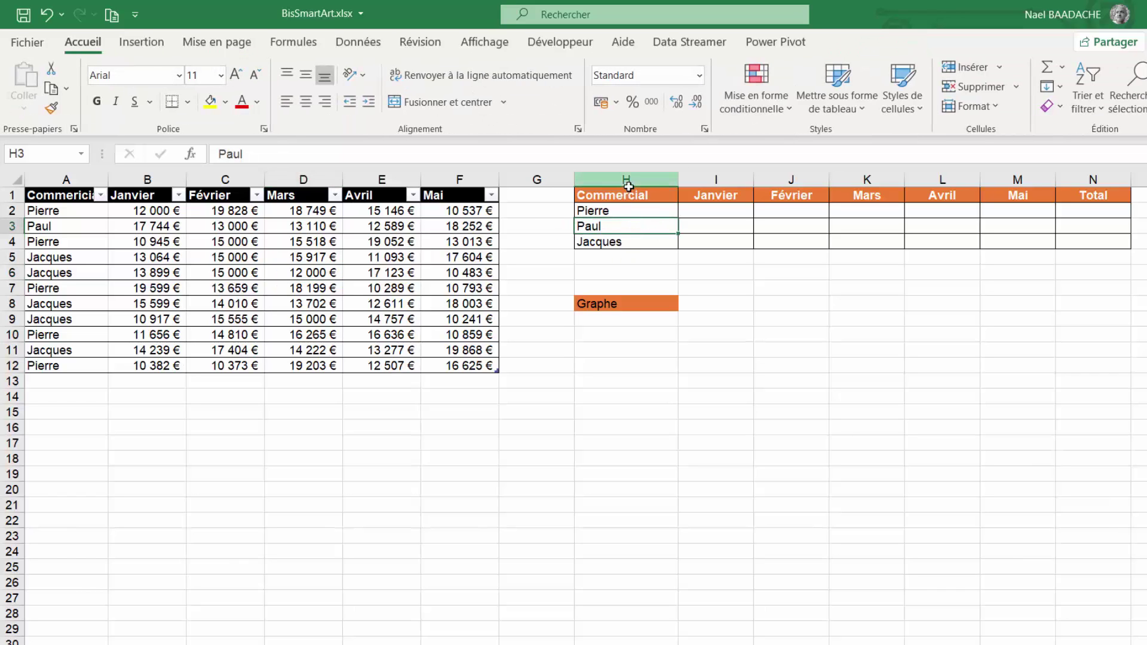
left_click(629, 187)
left_click(1110, 189)
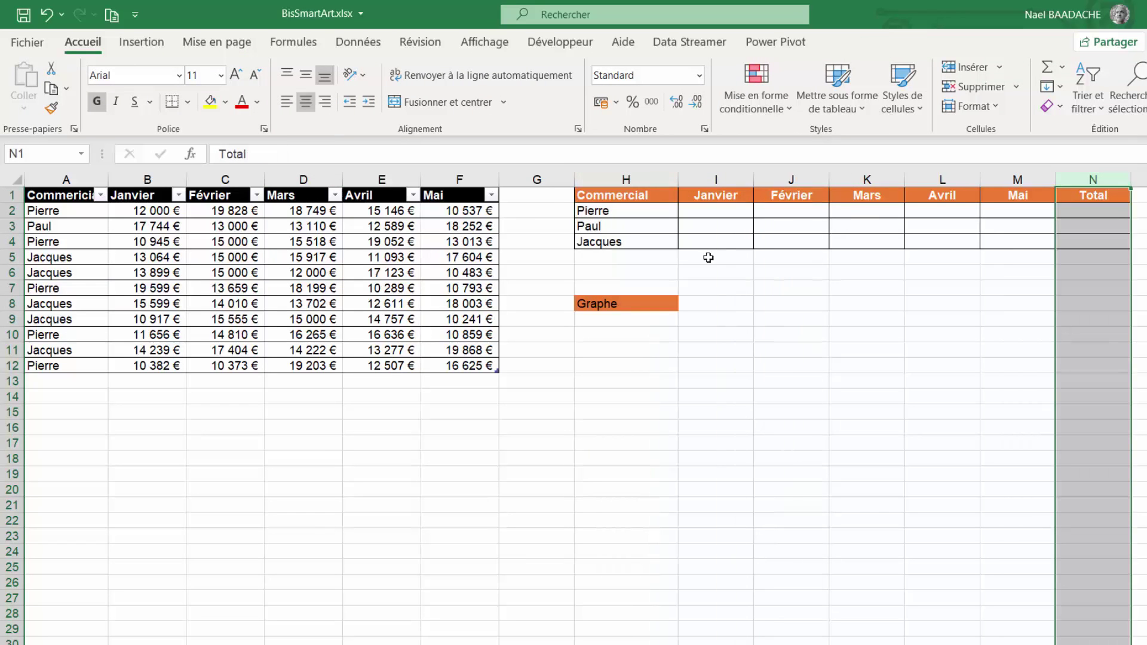
left_click(725, 211)
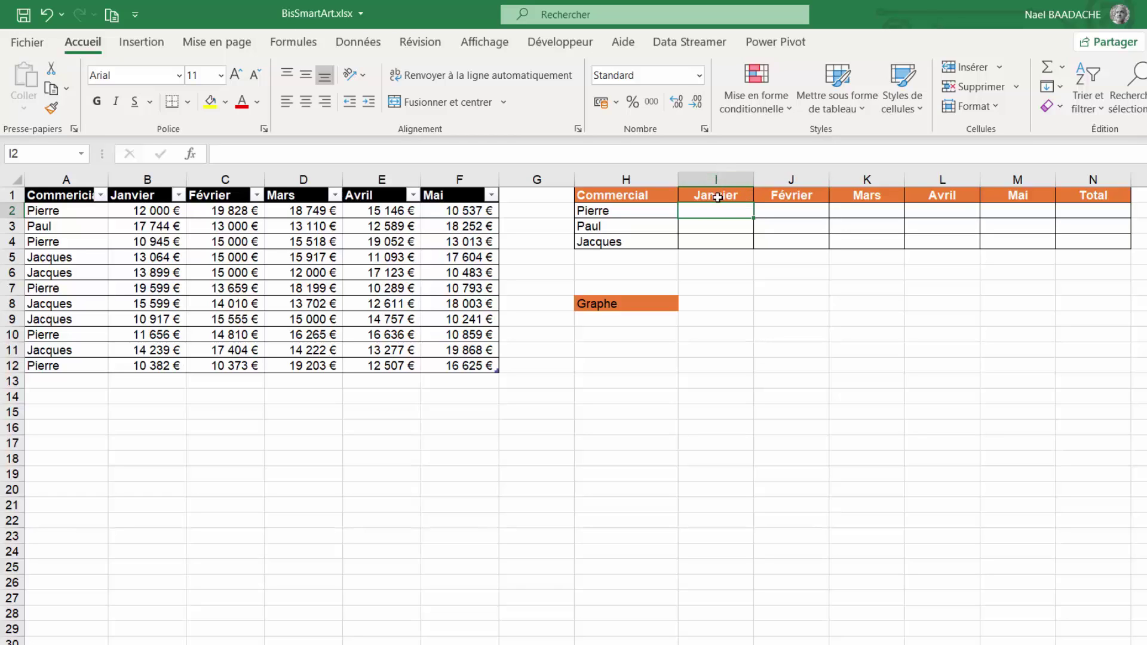
left_click(616, 213)
left_click(724, 196)
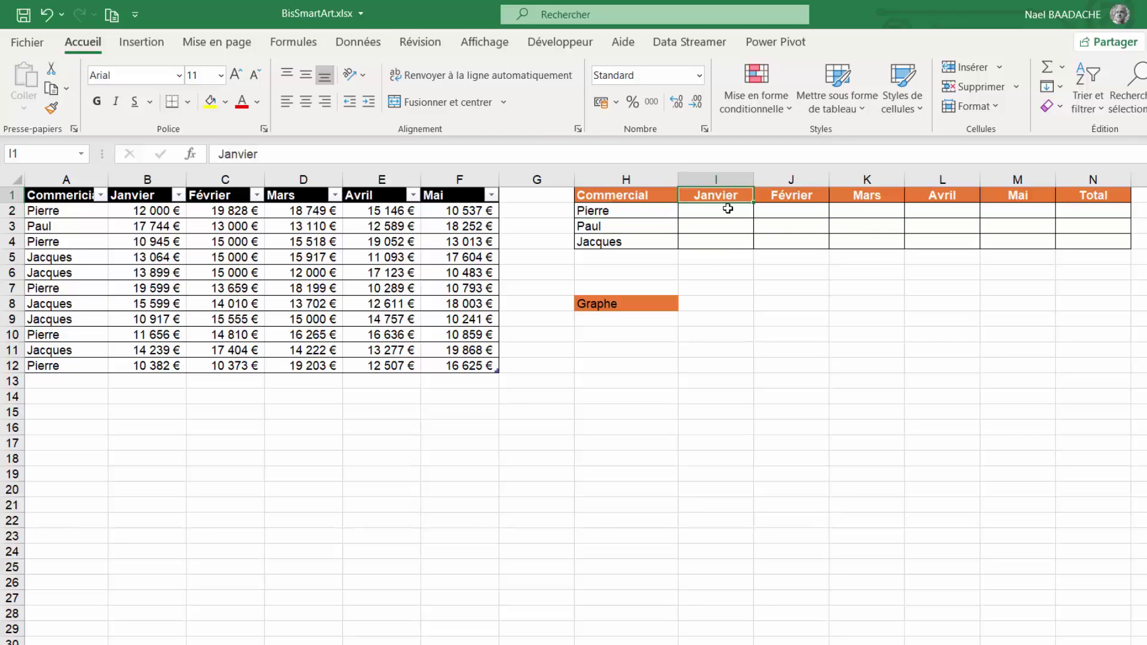
left_click_drag(727, 208, 1010, 239)
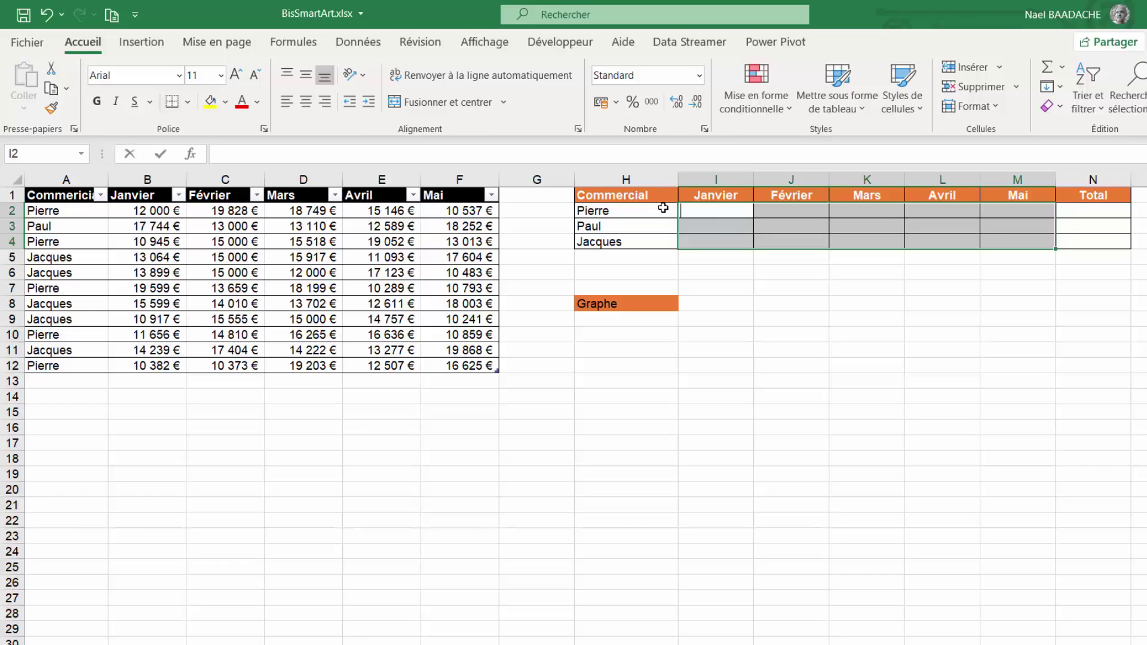
Start =SOMMEPROD in I2 with the absolute sales range $B$2:$F$12
type("=sommepr")
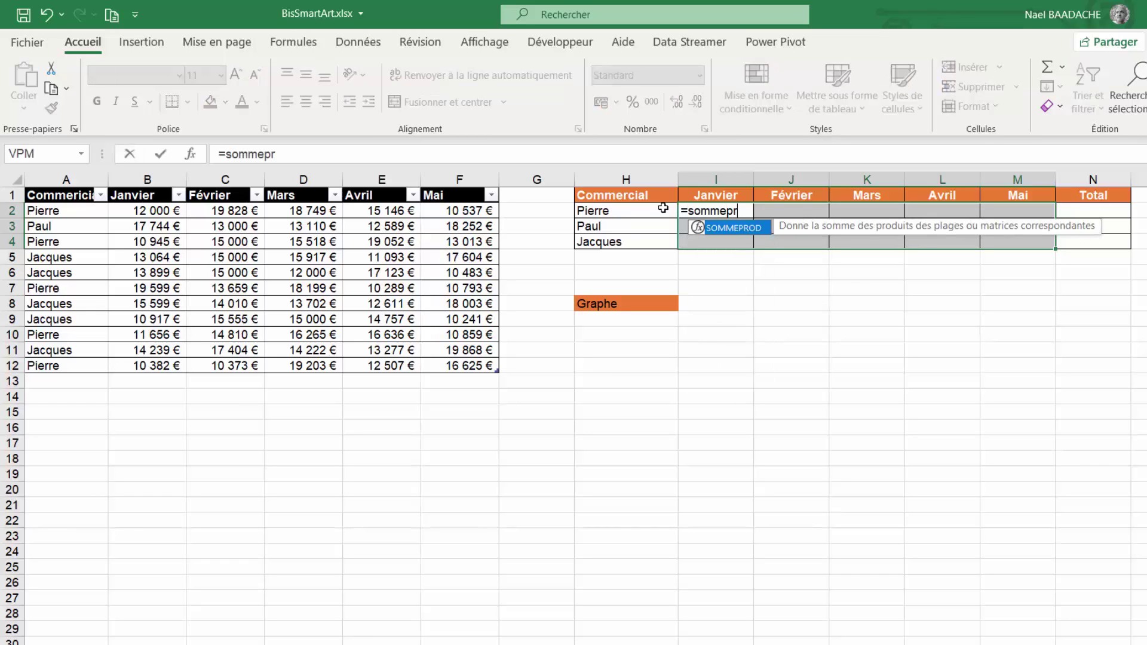
double_click(744, 230)
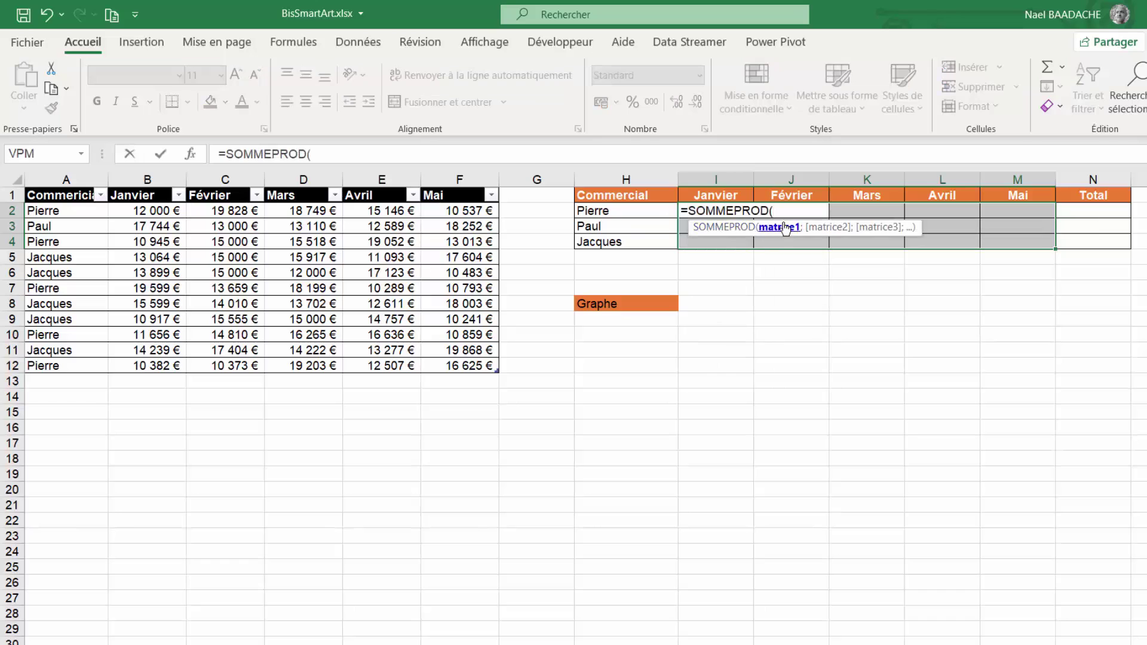
left_click_drag(133, 213, 457, 366)
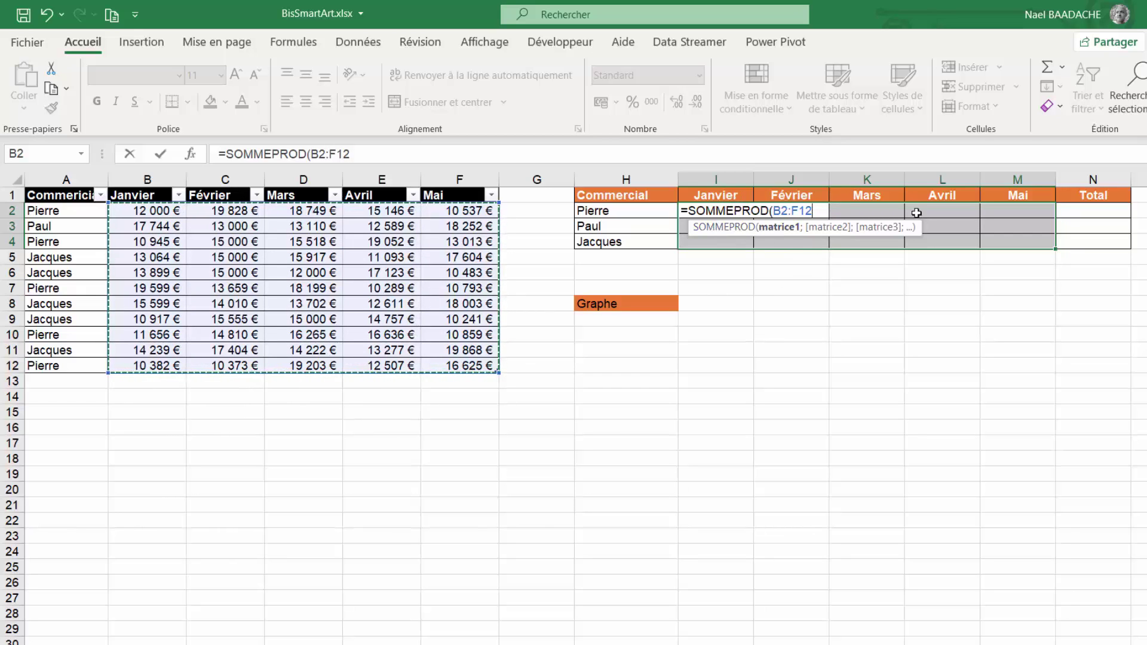
key("F4")
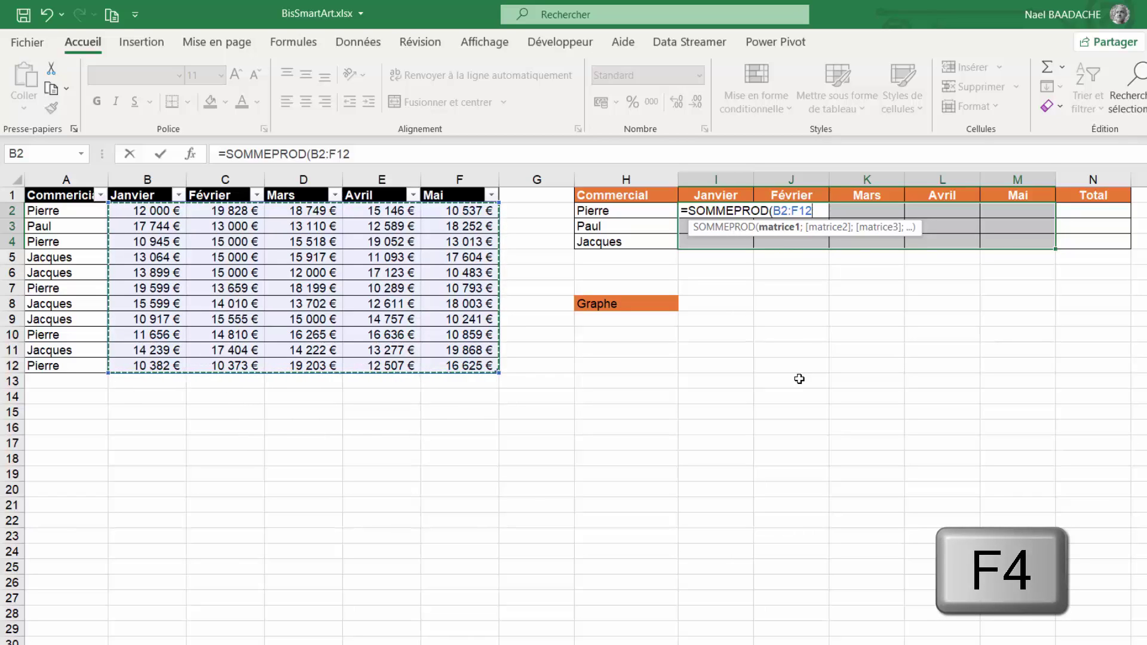
key("F4")
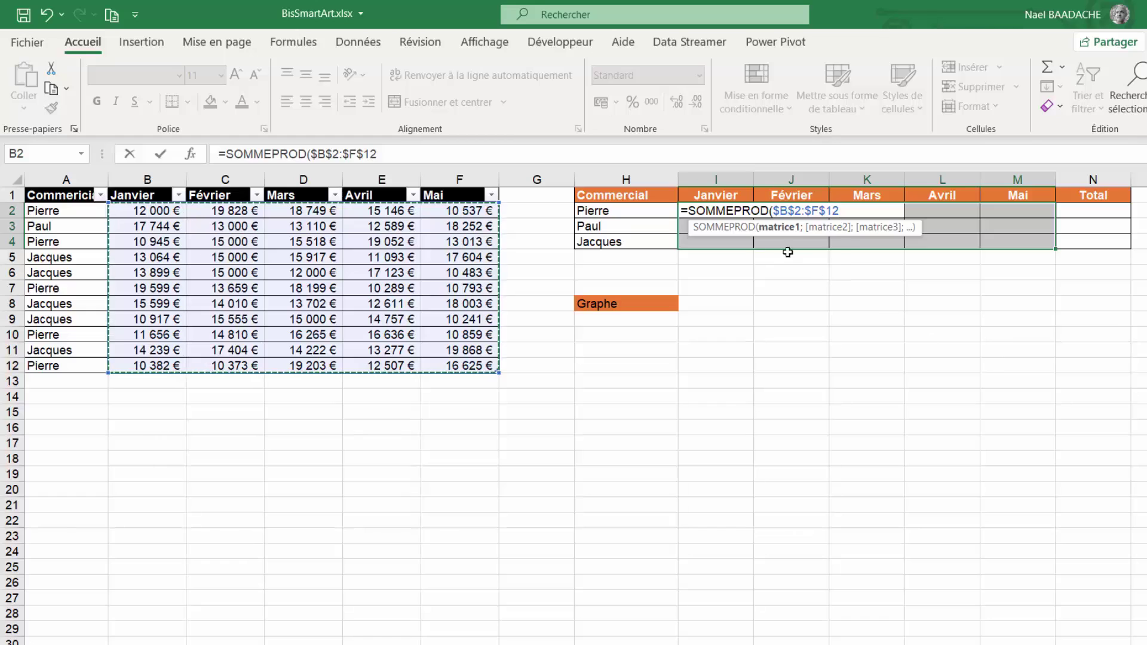
Open a name-match test in the formula using the absolute range $A$2:$A$12
left_click(774, 210)
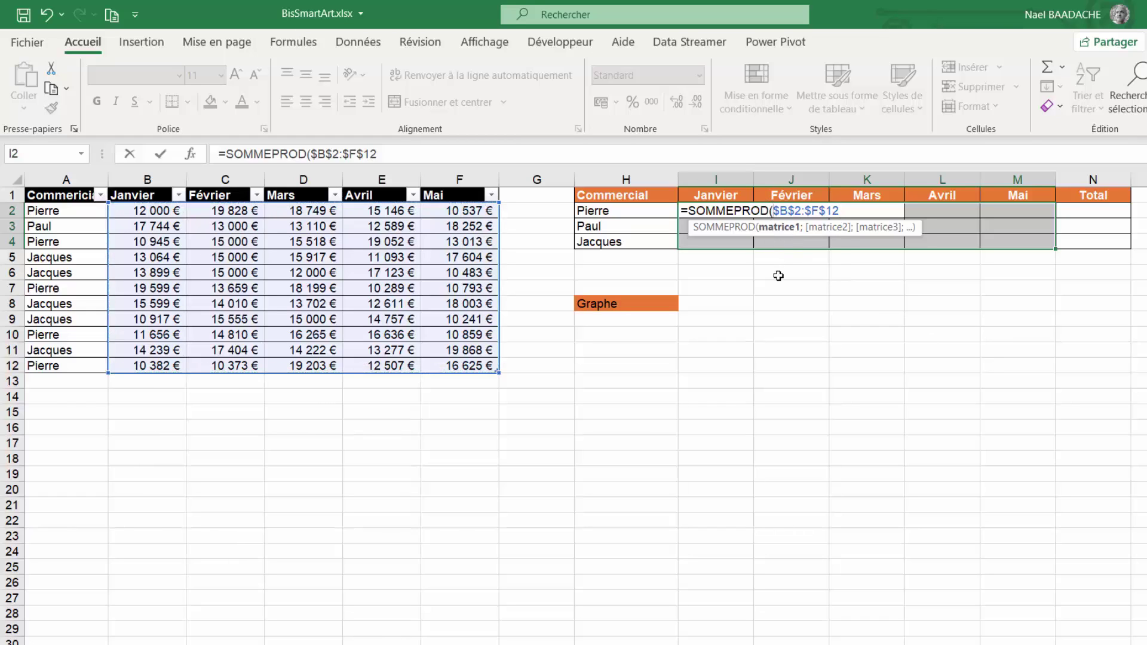
type("(")
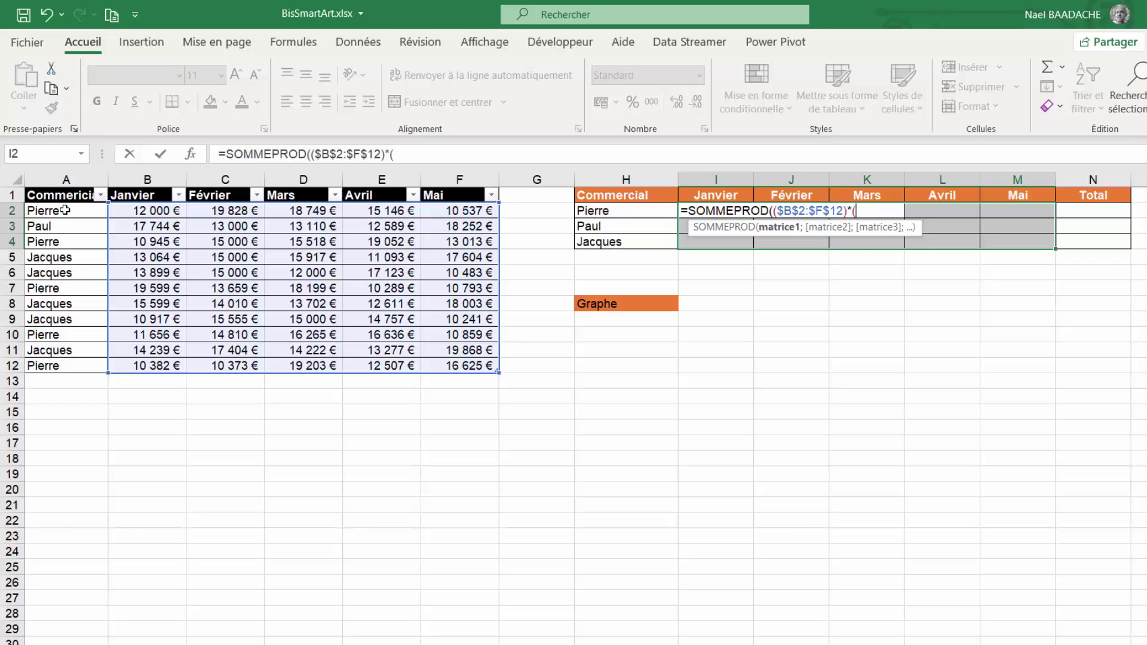
mouse_move(64, 210)
left_mouse_down()
mouse_move(46, 377)
mouse_move(44, 365)
left_mouse_up()
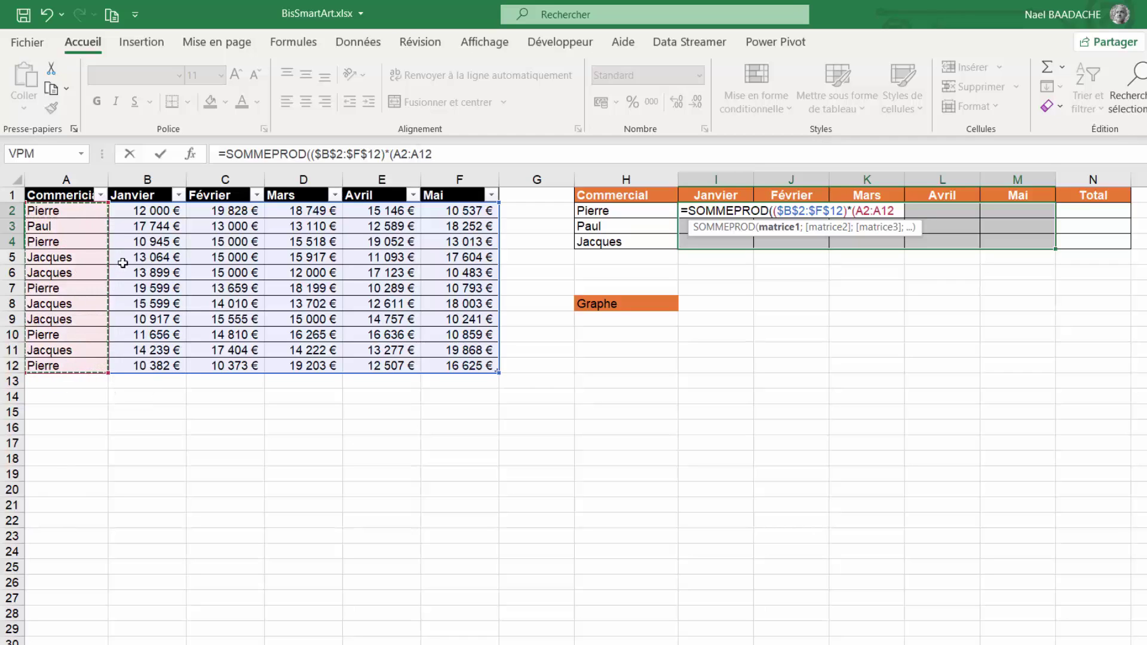
key("F4")
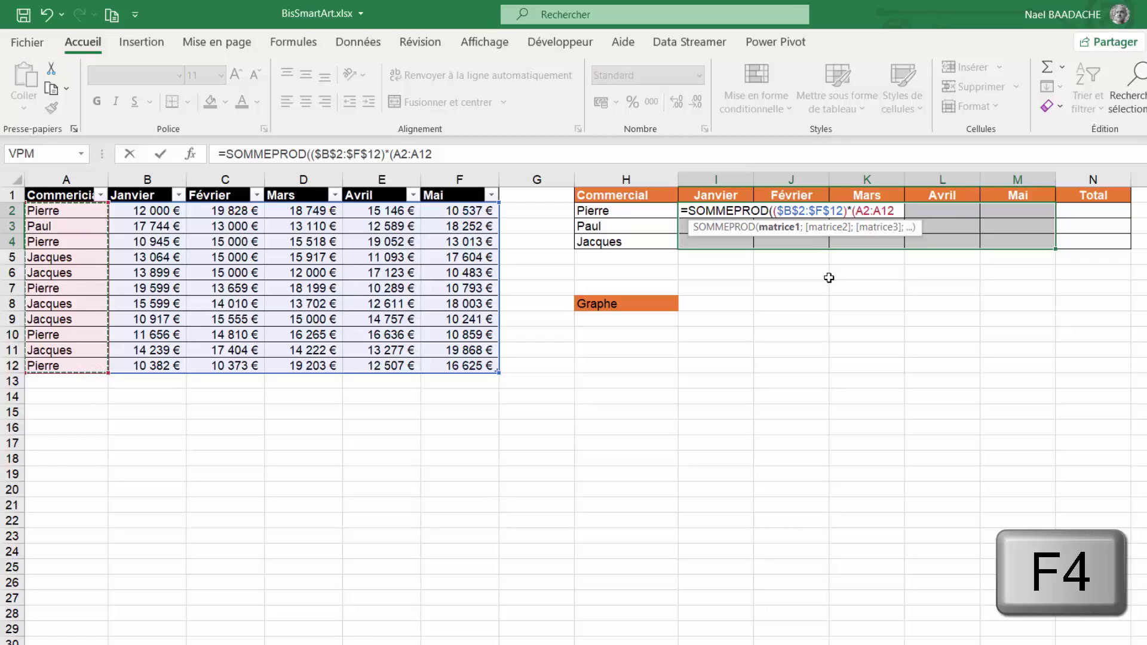
key("F4")
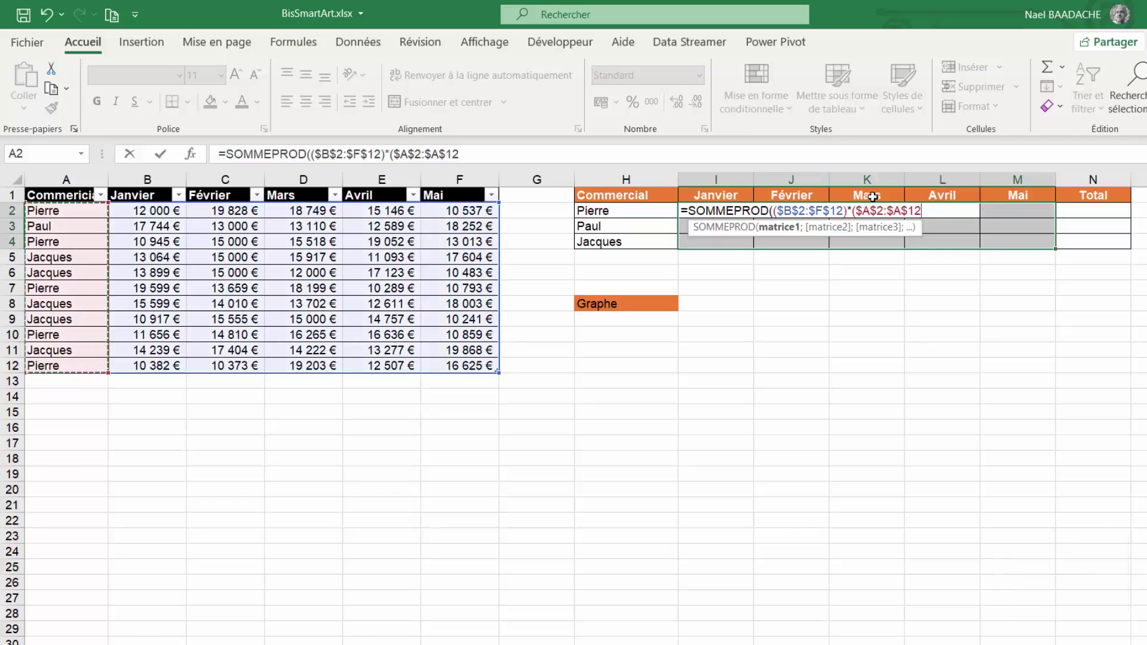
Complete the name test as =$H2 and close its parenthesis
type("=")
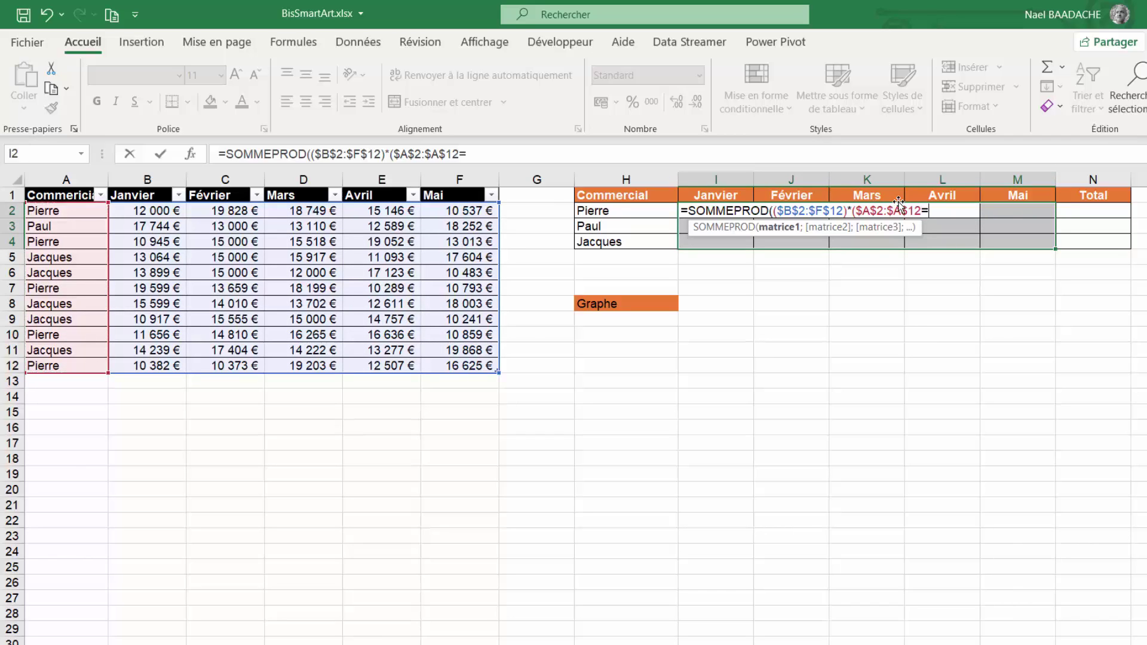
left_click(617, 211)
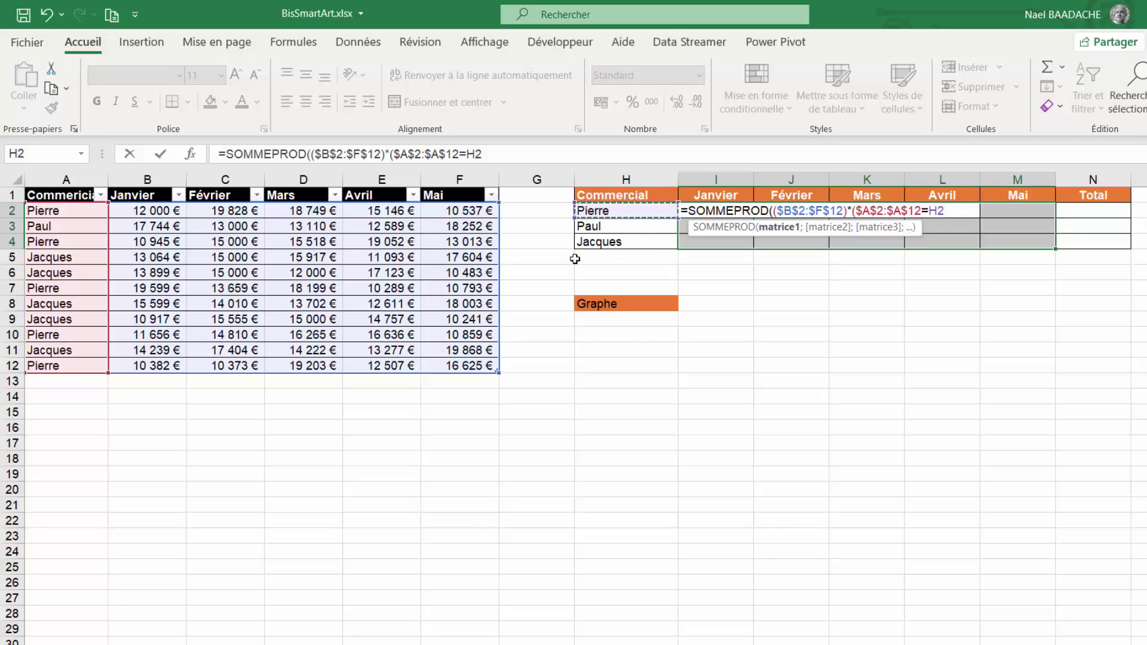
key("F4")
key("F4")
key("F4")
type(")*(")
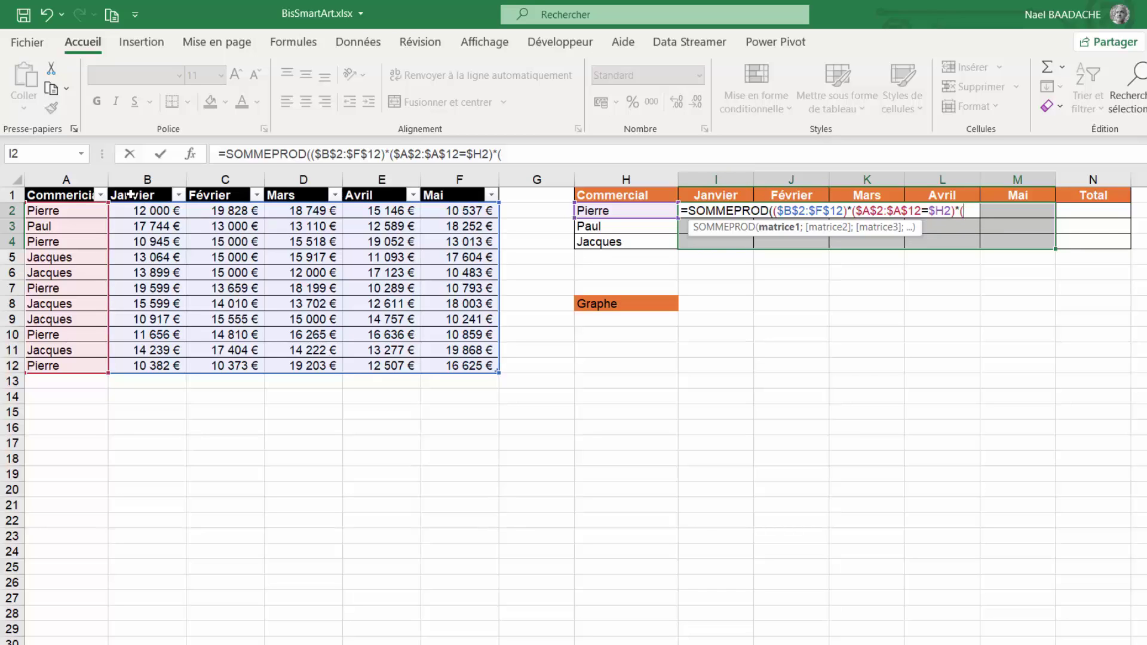
Add the month test ($B$1:$F$1=I$1) and close the SOMMEPROD formula
left_click(176, 195)
left_click_drag(175, 194, 453, 192)
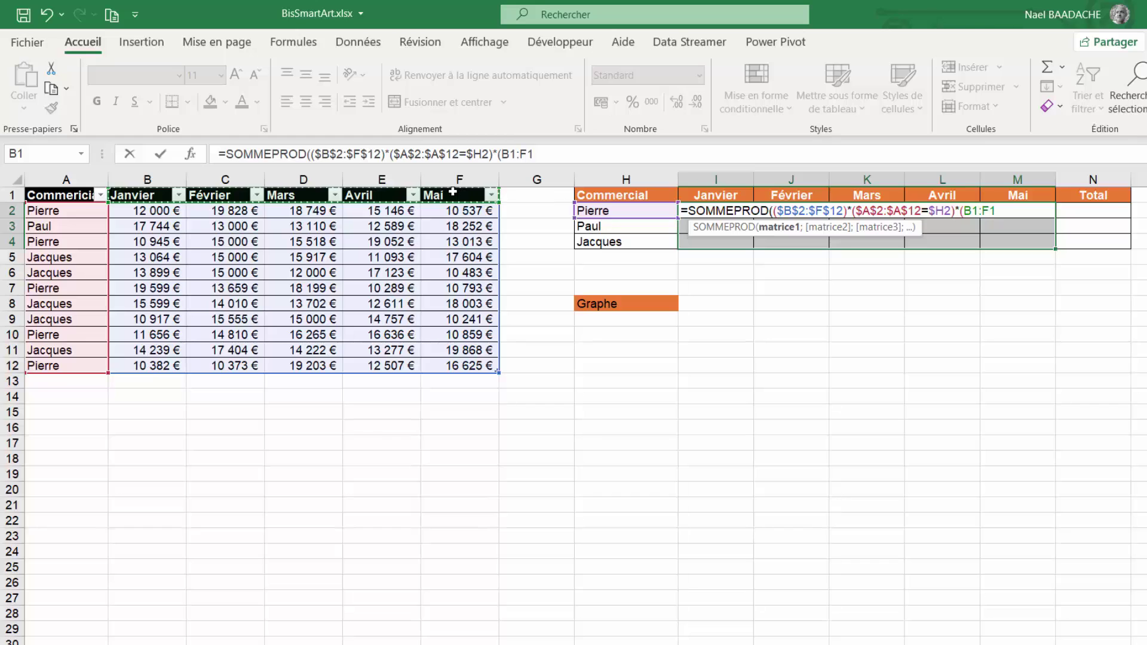
key("F4")
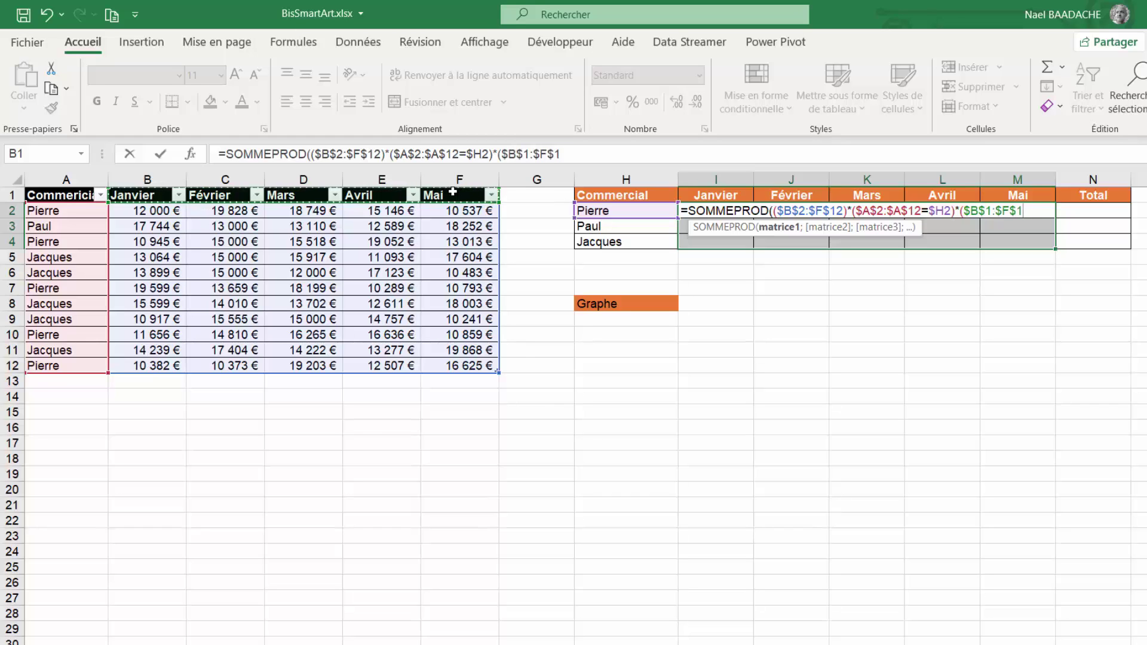
type("=")
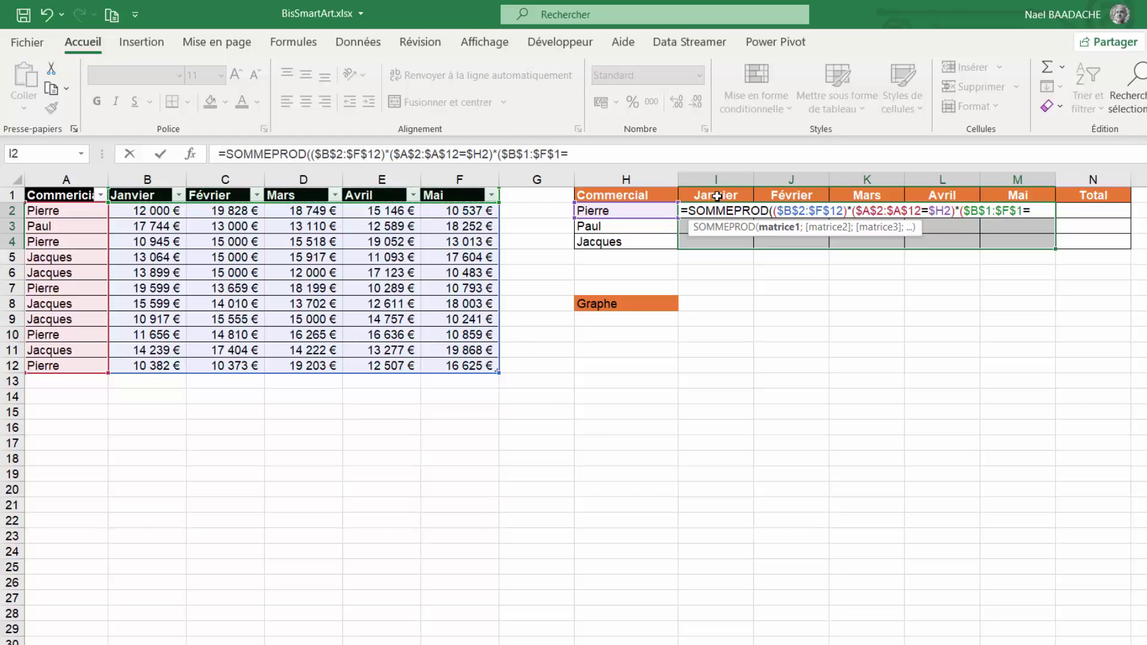
left_click(716, 196)
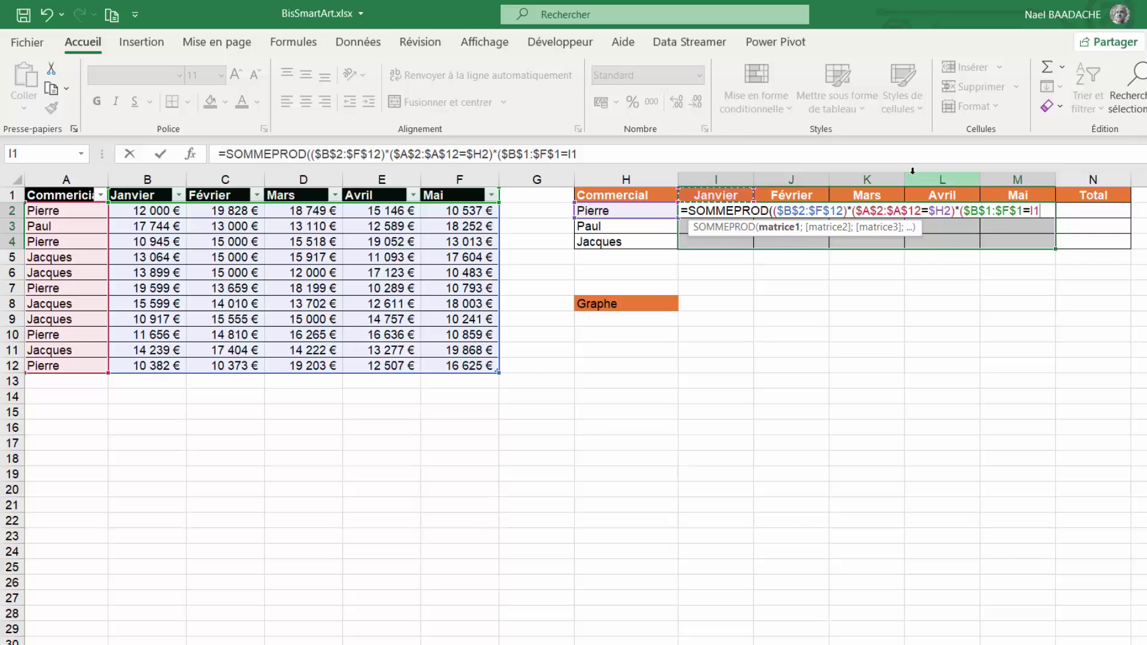
key("F4")
key("F4")
type(")")
type(")")
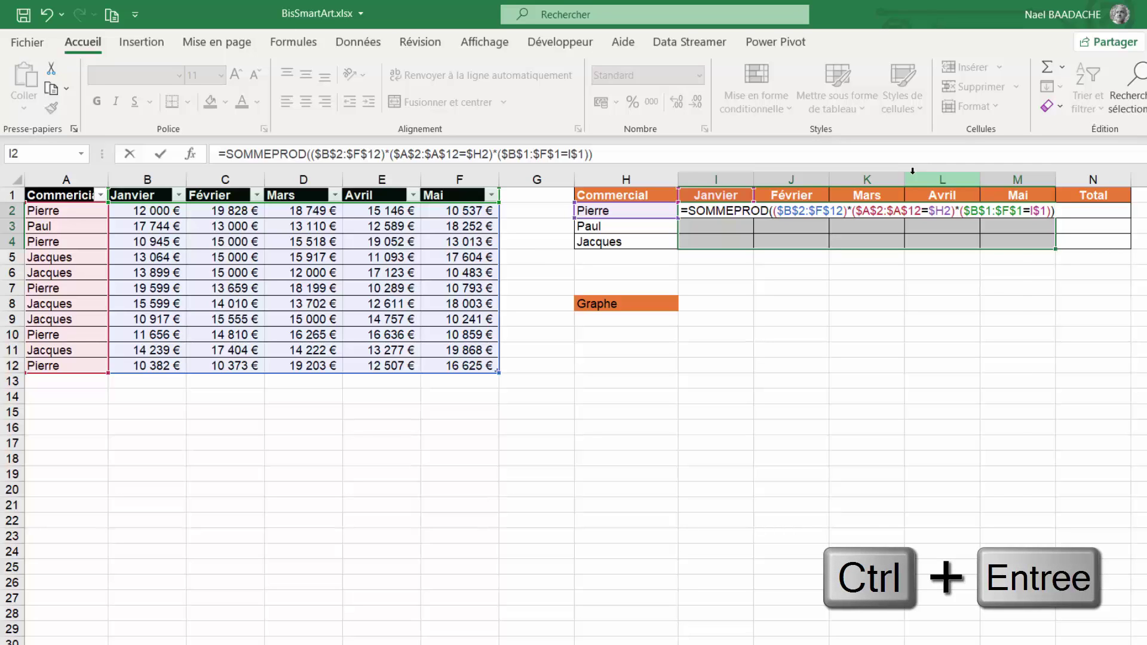
Fill I2:M4 with monthly totals, then sum F2, F4, F7, F10 and F12 to confirm Pierre's May 61827
key("ctrl+Return")
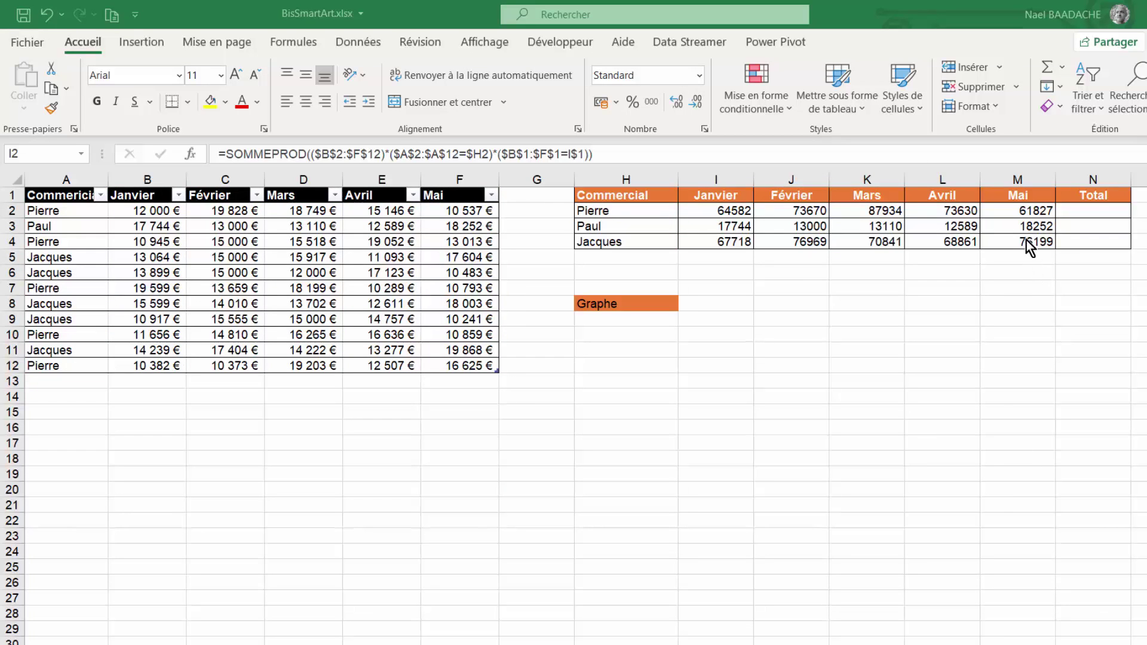
left_click(1030, 210)
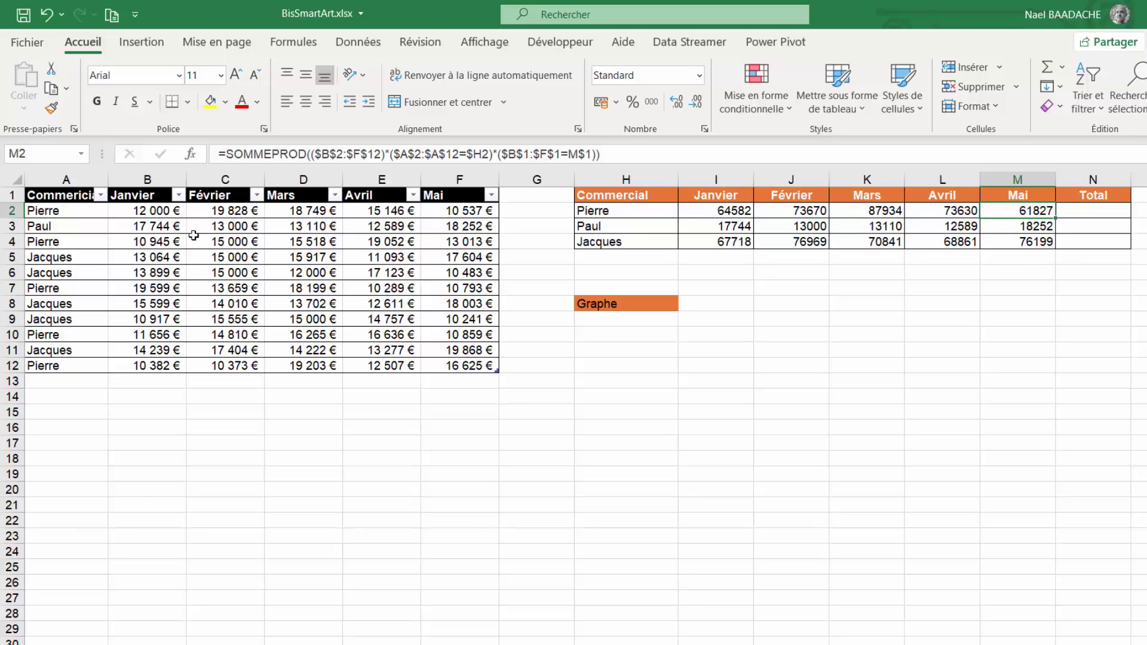
left_click(461, 211)
key("ctrl")
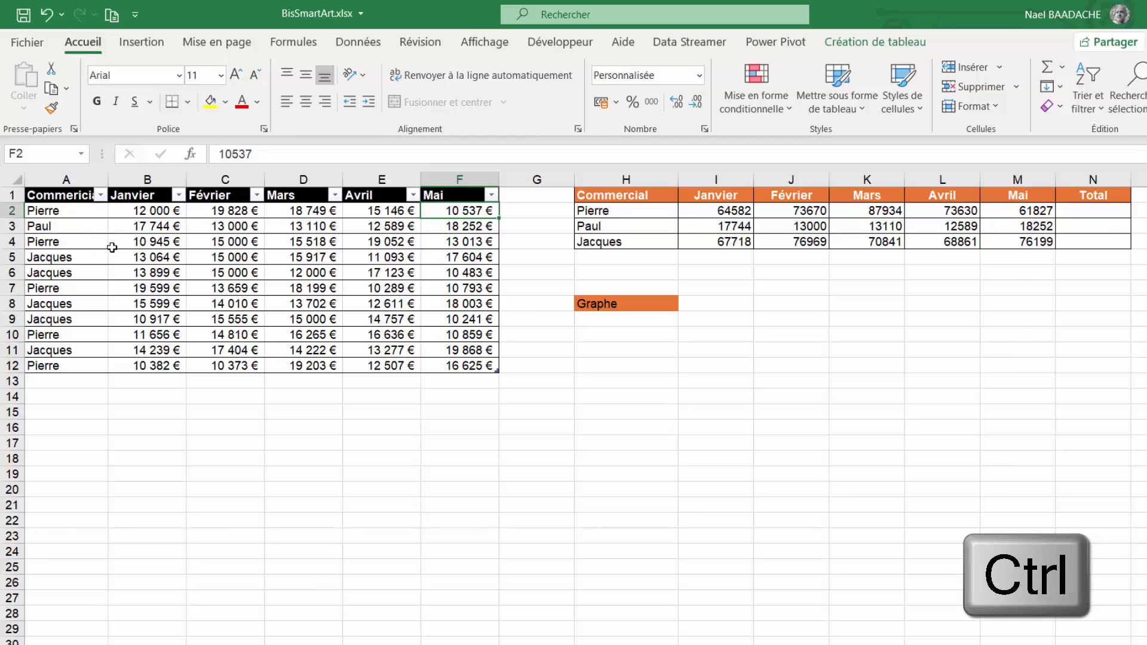
left_click(456, 241, "ctrl")
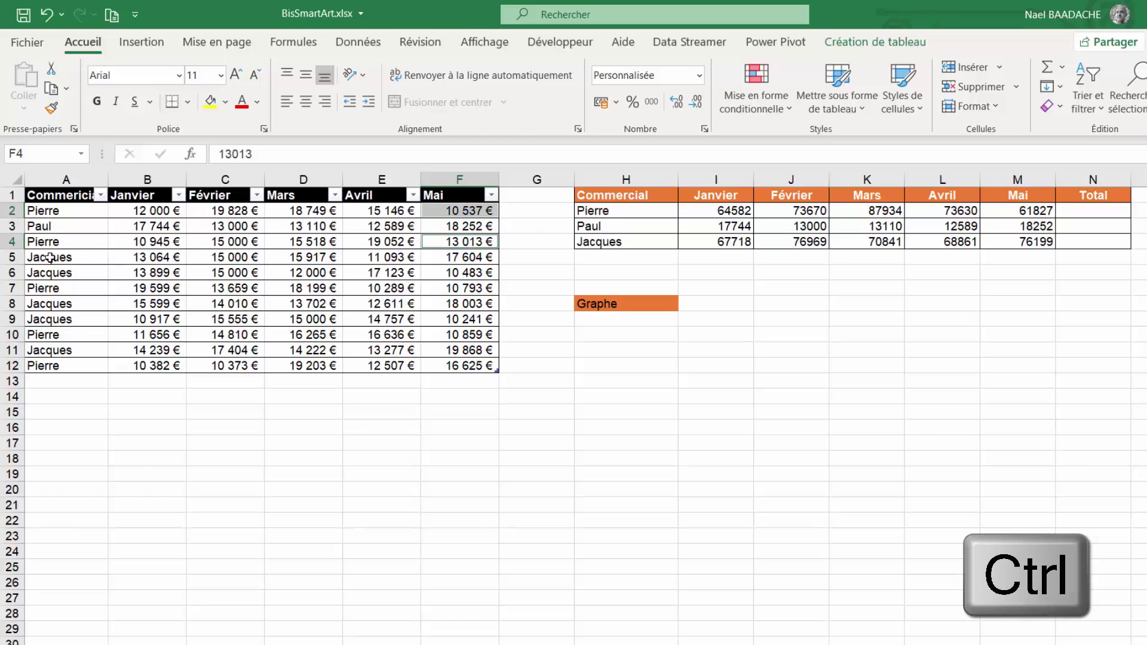
left_click(459, 288, "ctrl")
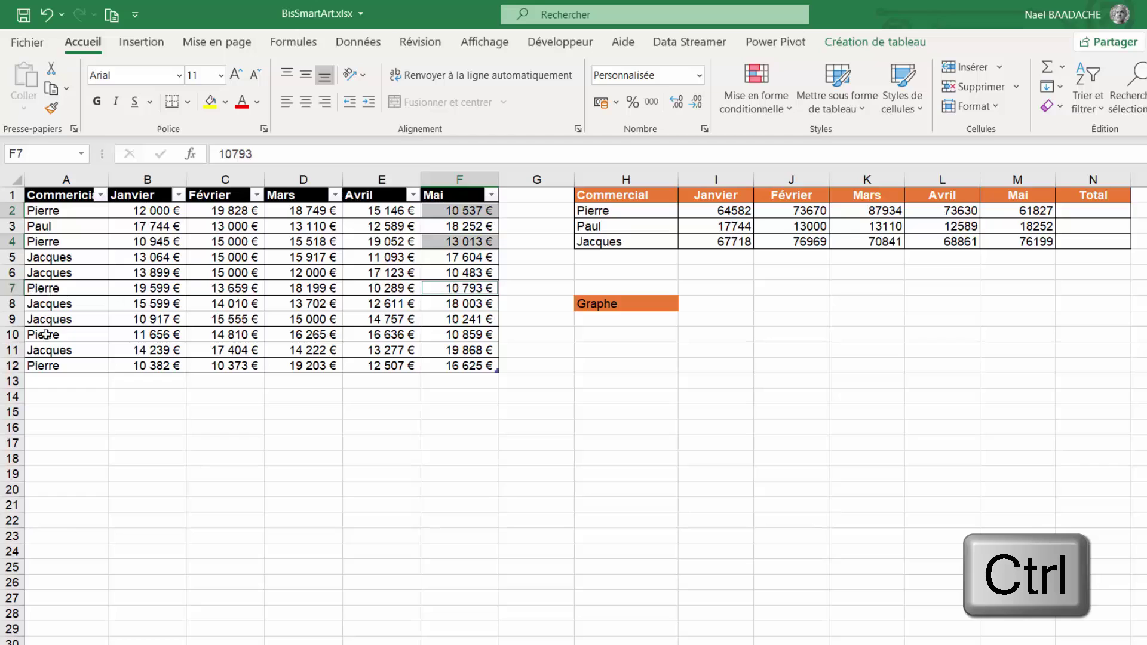
left_click(455, 335, "ctrl")
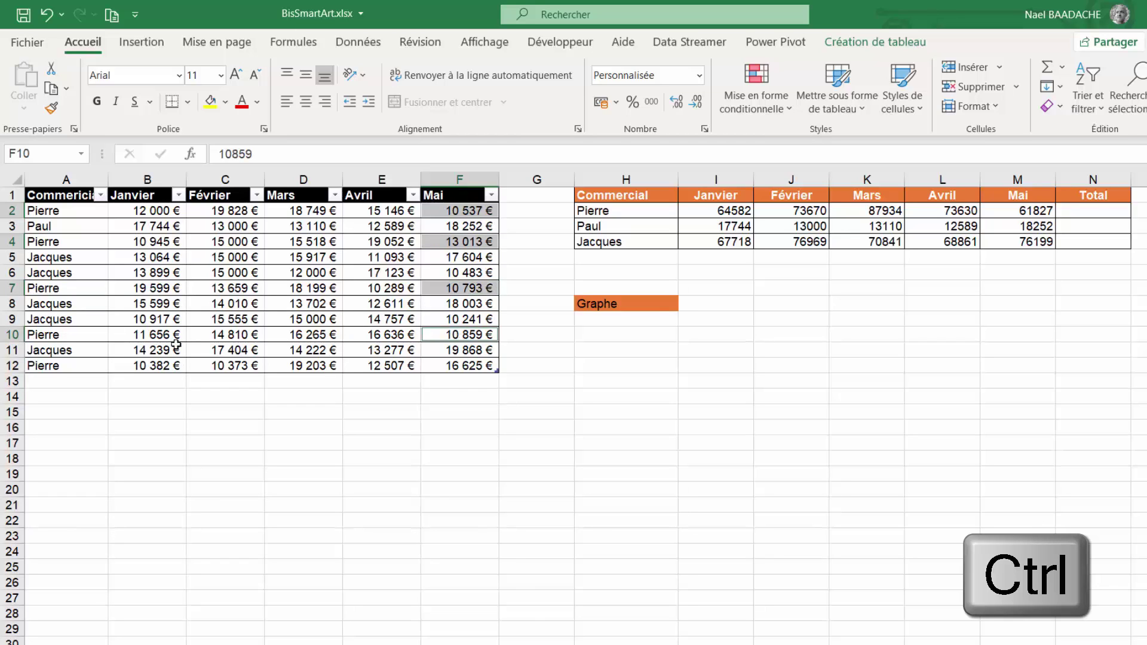
left_click(461, 366, "ctrl")
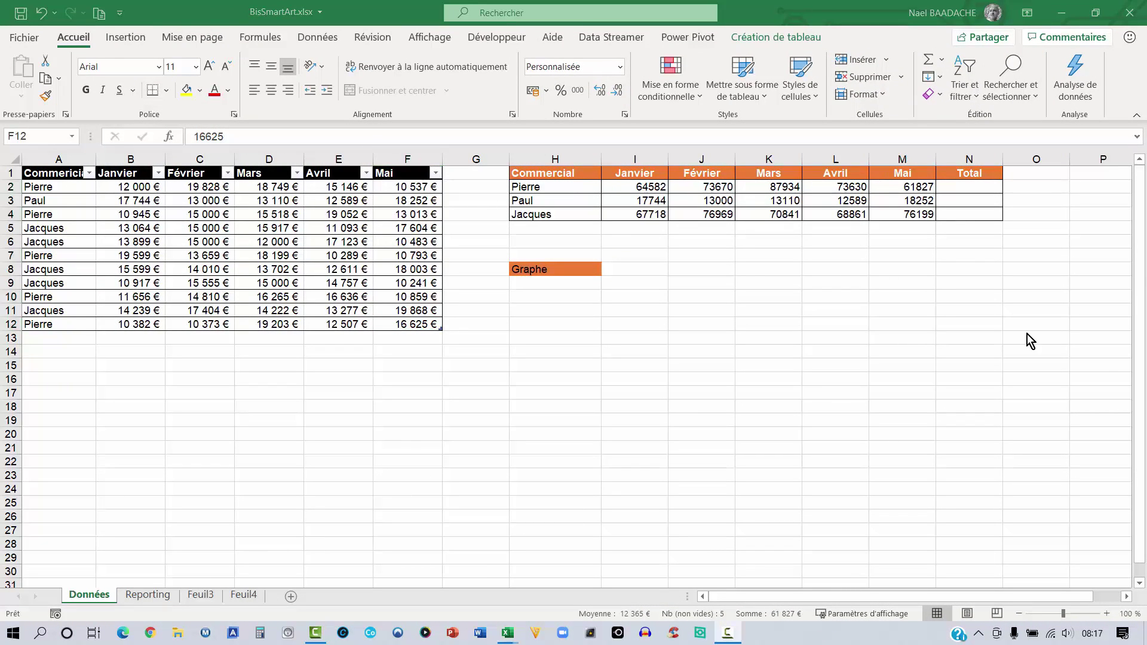
Enter =SOMME(I2:M2) into Total cells N2:N4
left_click_drag(965, 185, 964, 215)
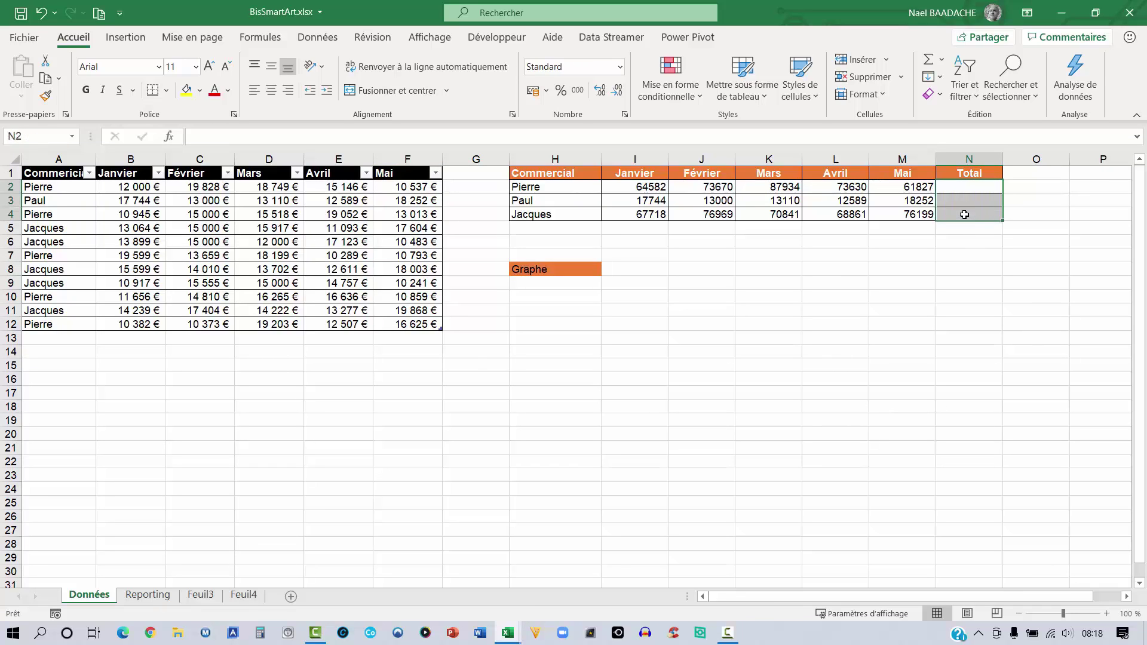
type("=somme")
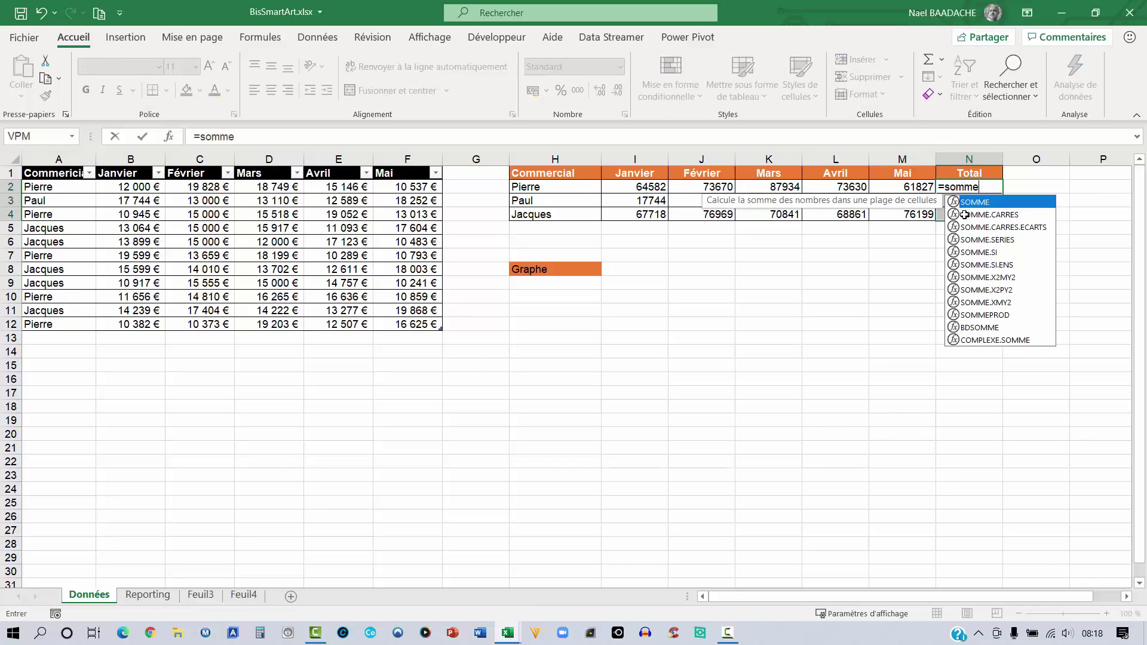
type("(")
left_click_drag(658, 193, 892, 183)
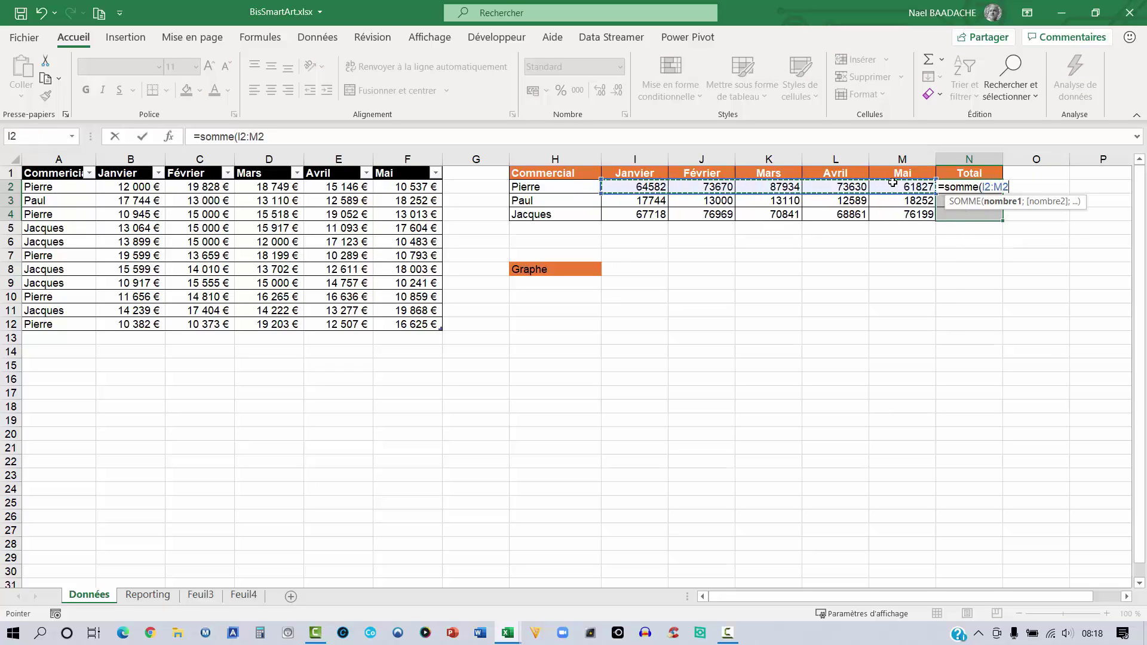
key("ctrl+Return")
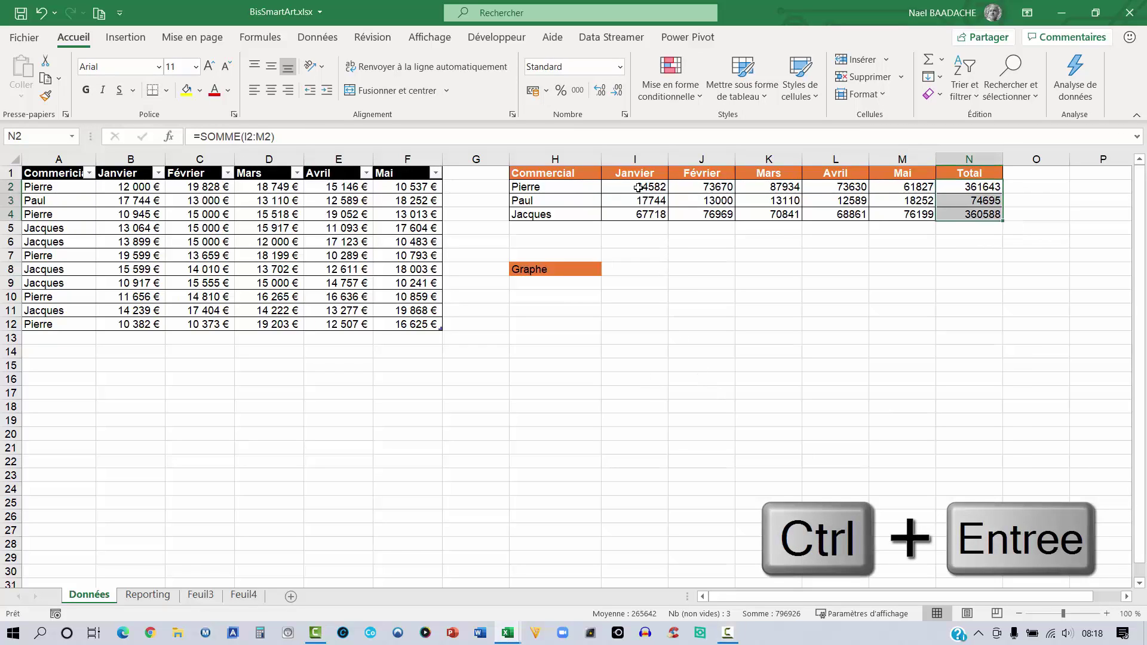
Format I2:N4 as Comptabilité euros with no decimal places
left_click(638, 187)
left_click_drag(638, 187, 971, 217)
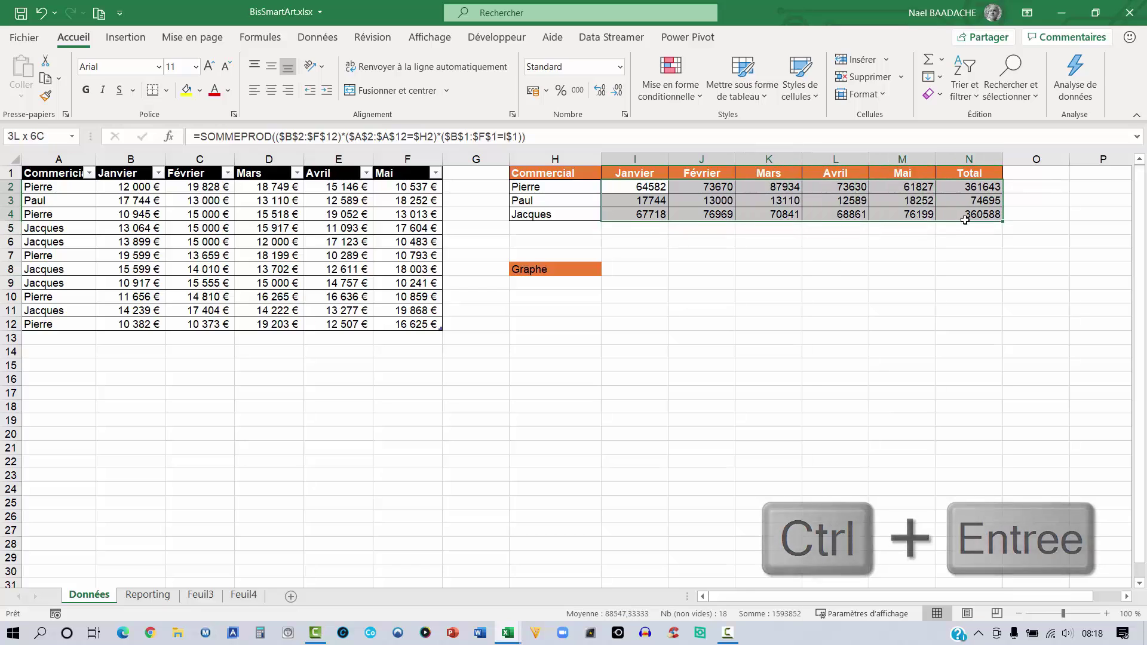
left_click(532, 90)
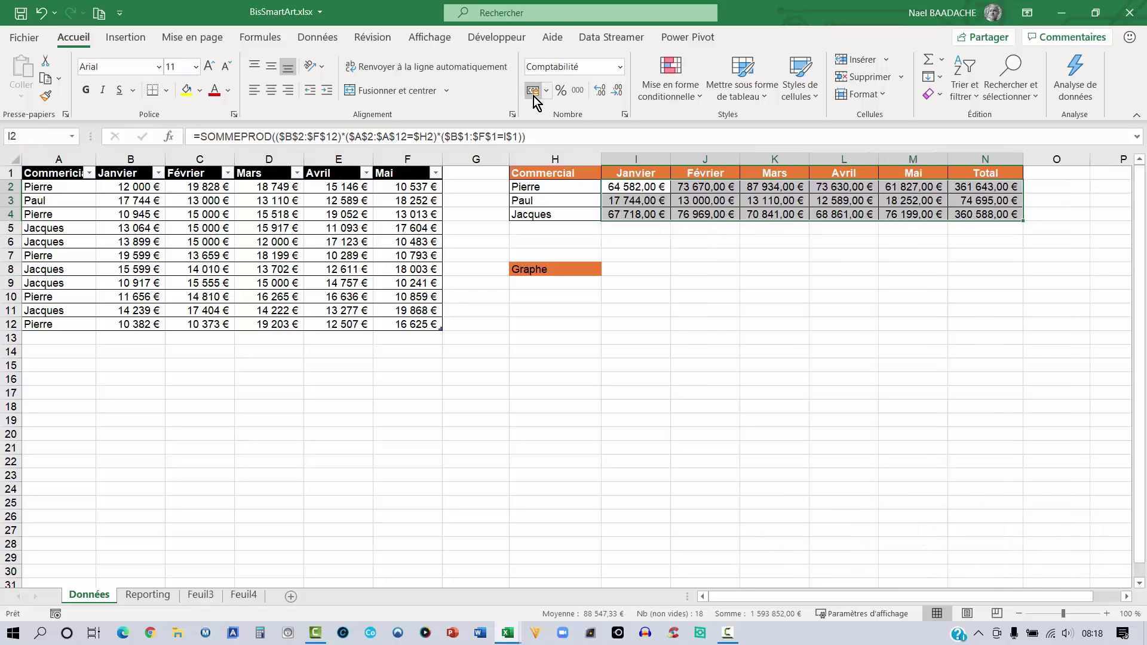
left_click(616, 91)
left_click(617, 90)
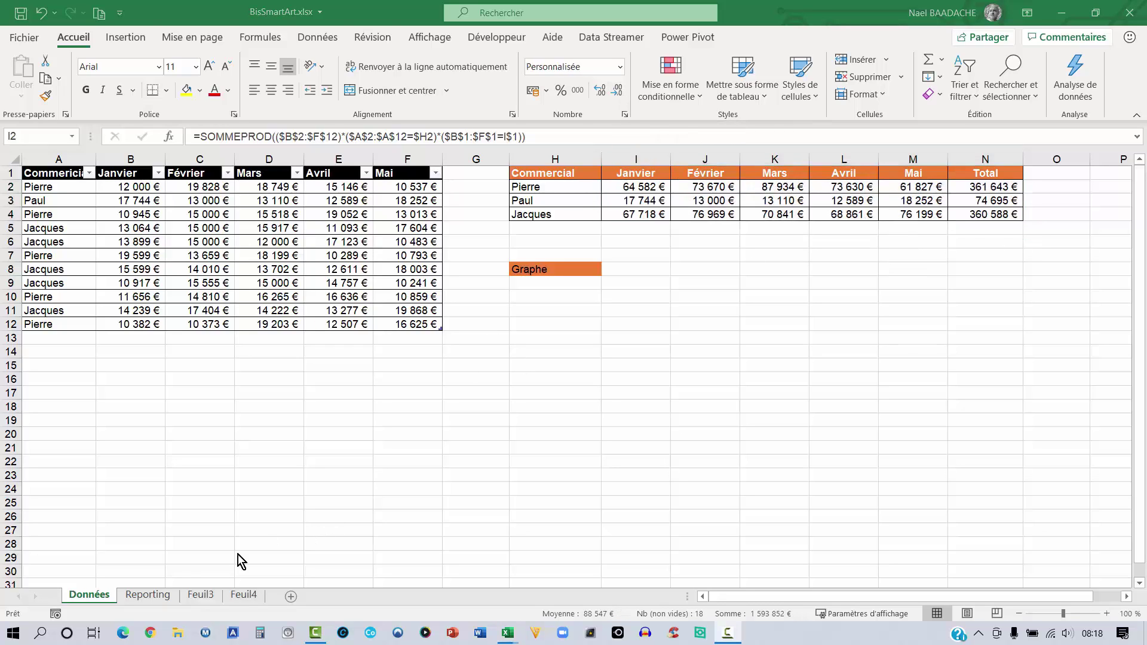
On the Reporting sheet, review the grey A1:I26 area and merged title, then select A5
left_click(147, 595)
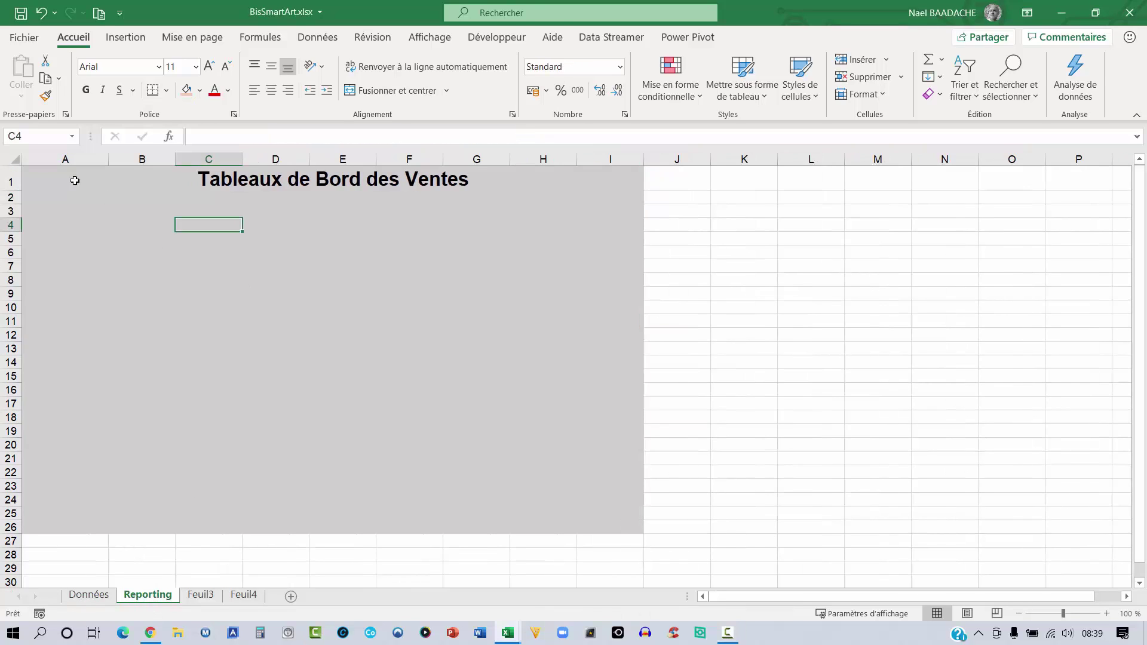
left_click_drag(48, 177, 398, 527)
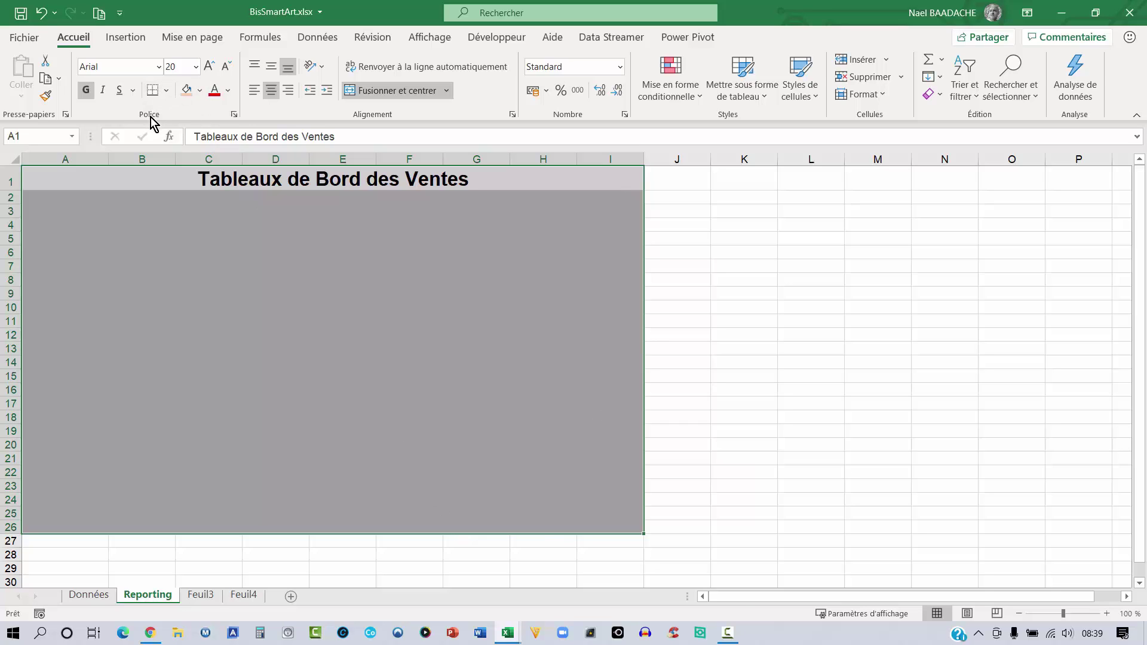
left_click(200, 92)
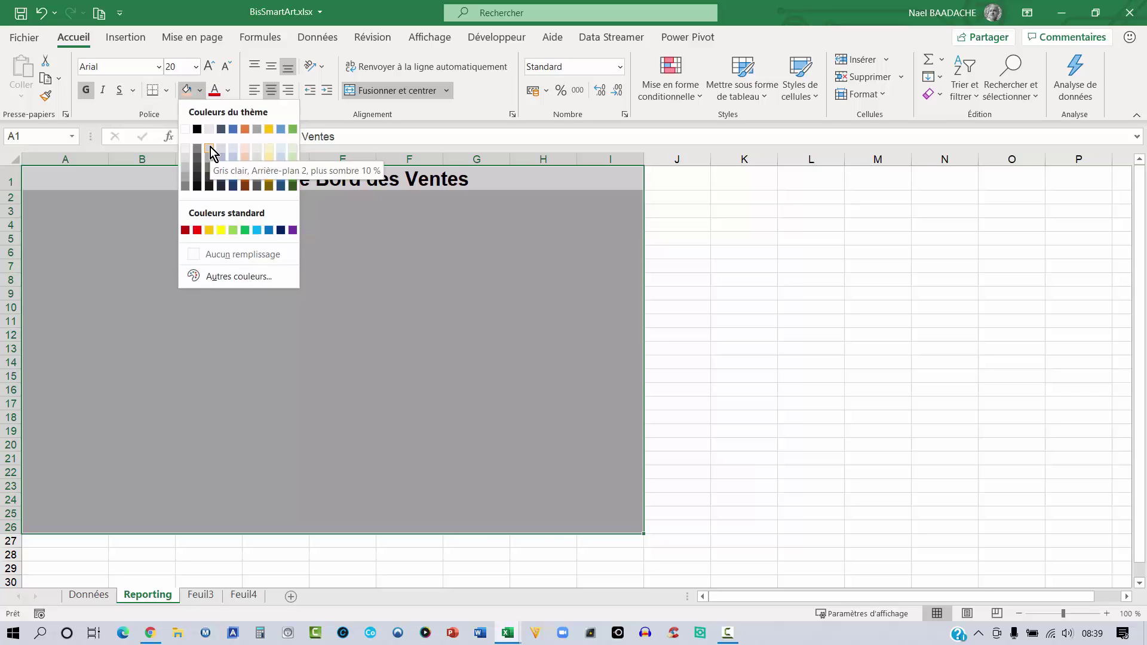
left_click(411, 231)
left_click(290, 185)
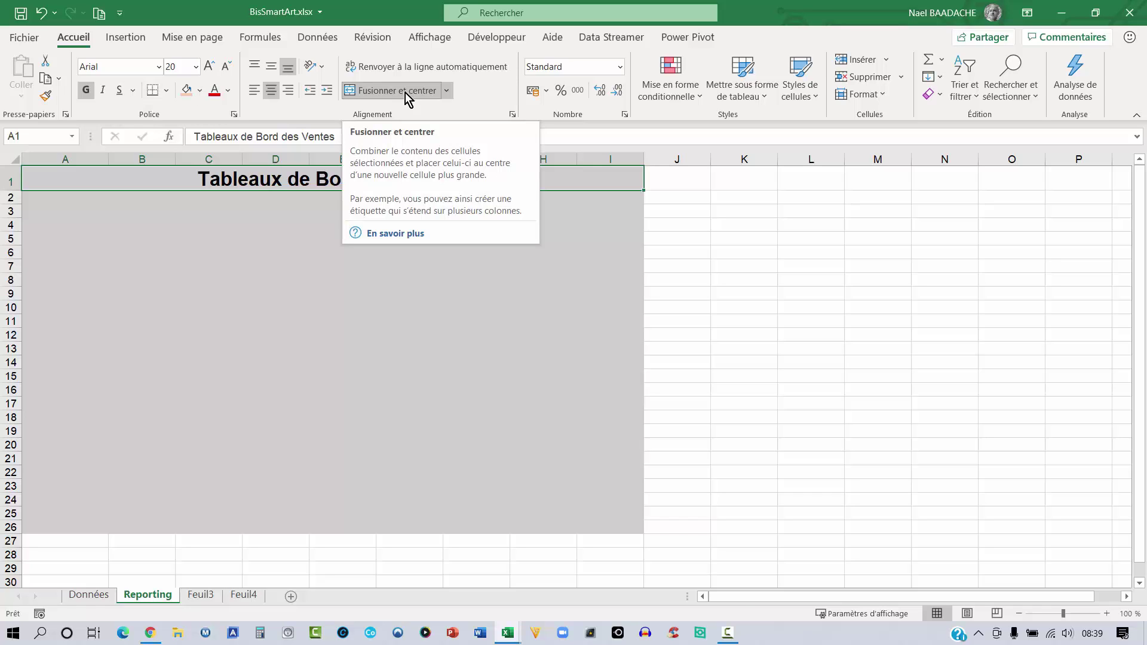
left_click(543, 317)
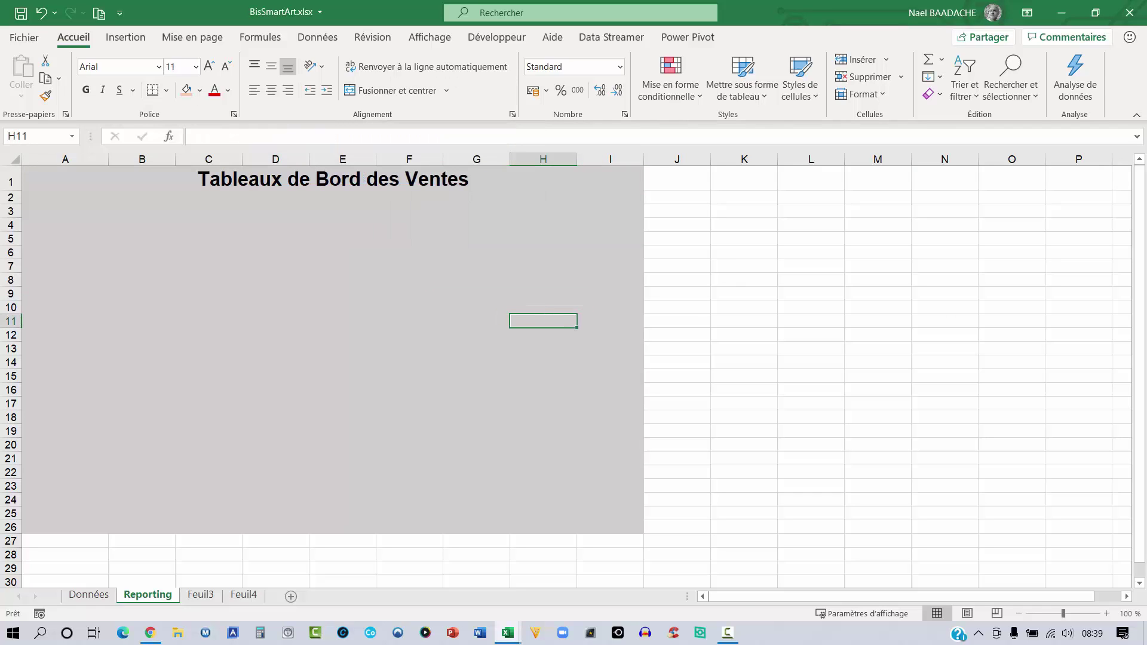
left_click(67, 241)
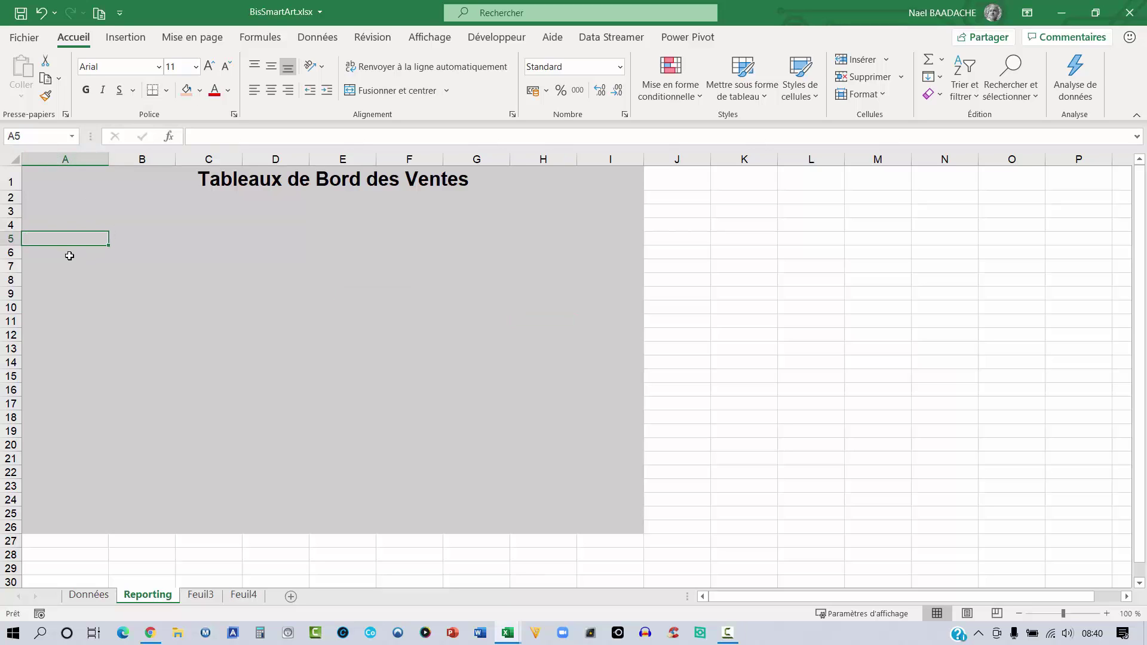
Give A5 a Liste validation with source =Données!$H$2:$H$4
left_click(321, 45)
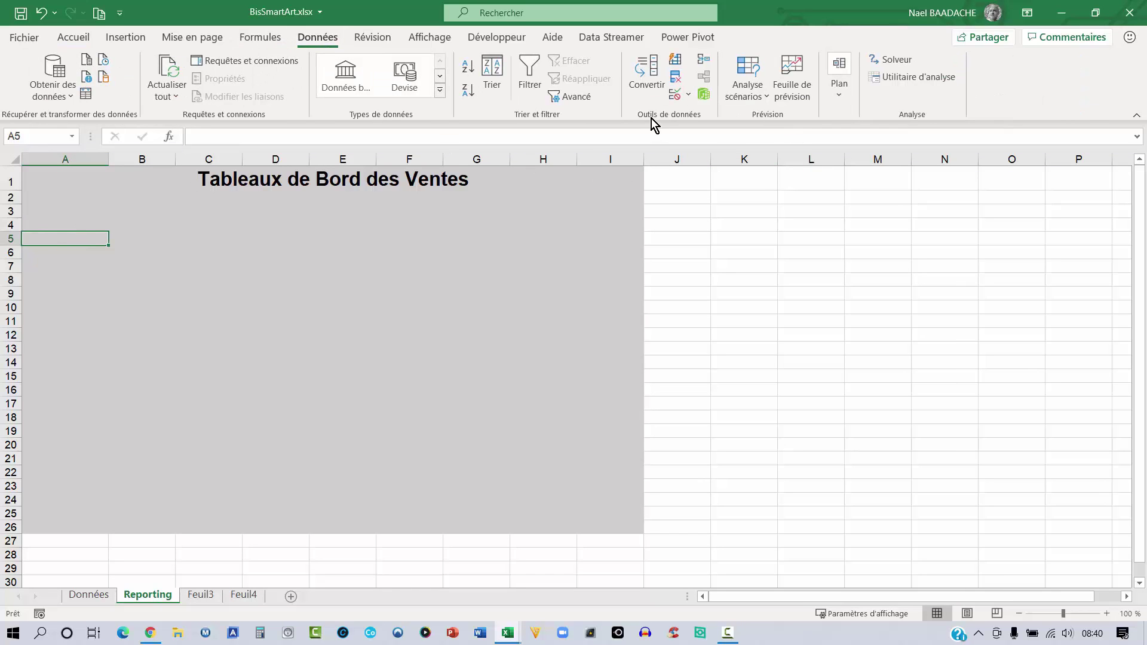
left_click(688, 94)
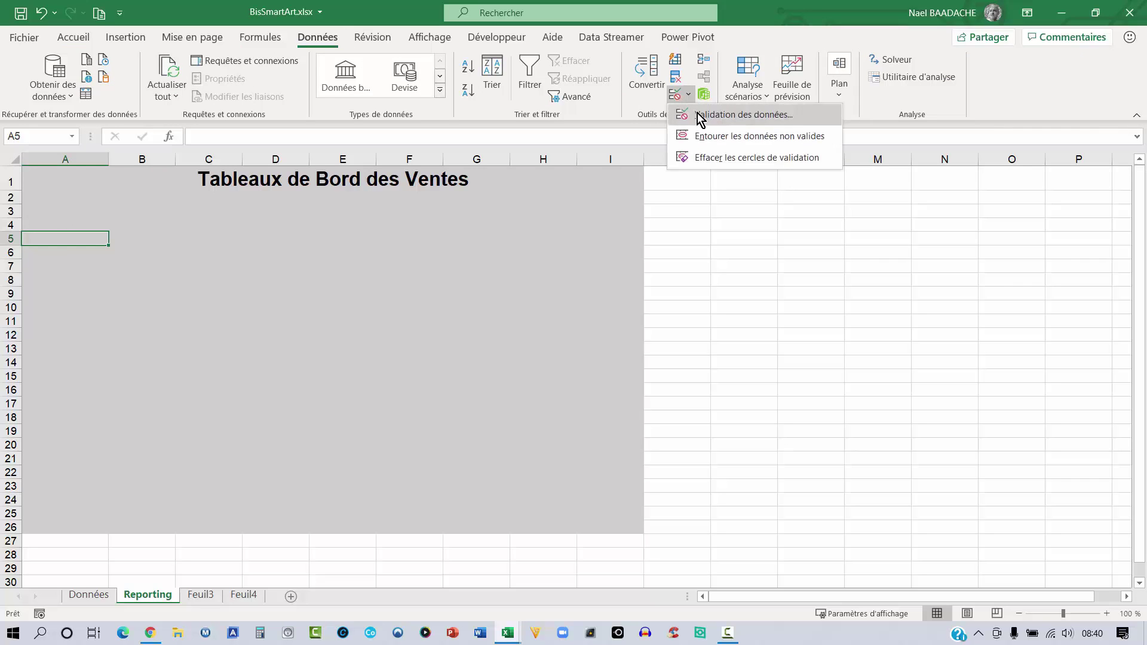
left_click(700, 118)
left_click(658, 322)
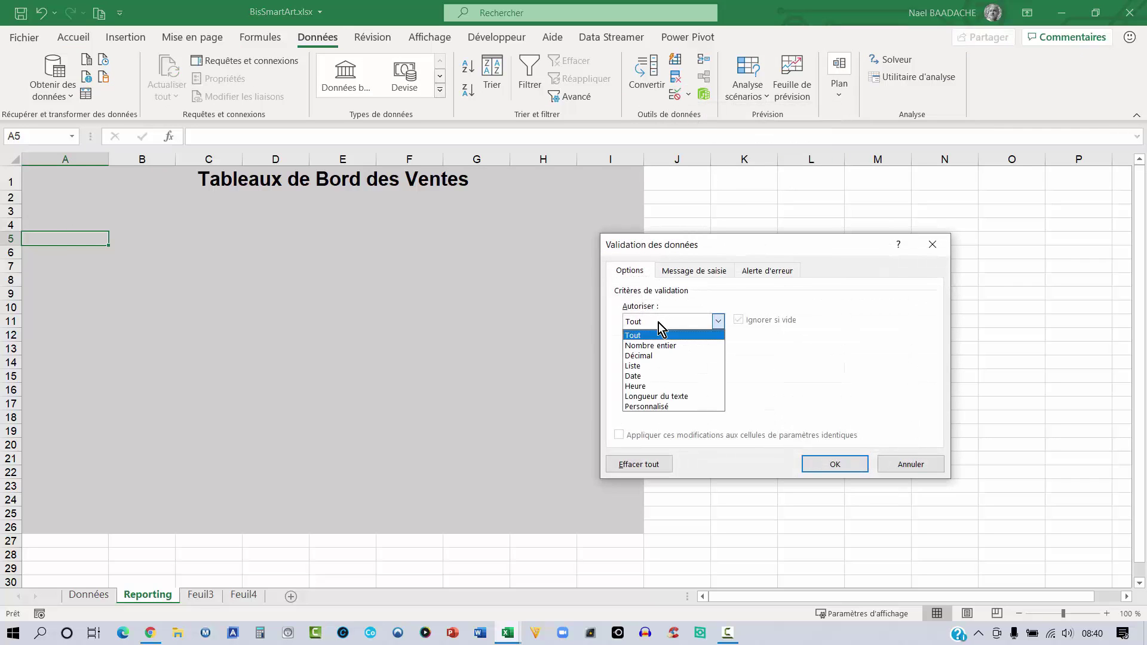
left_click(642, 366)
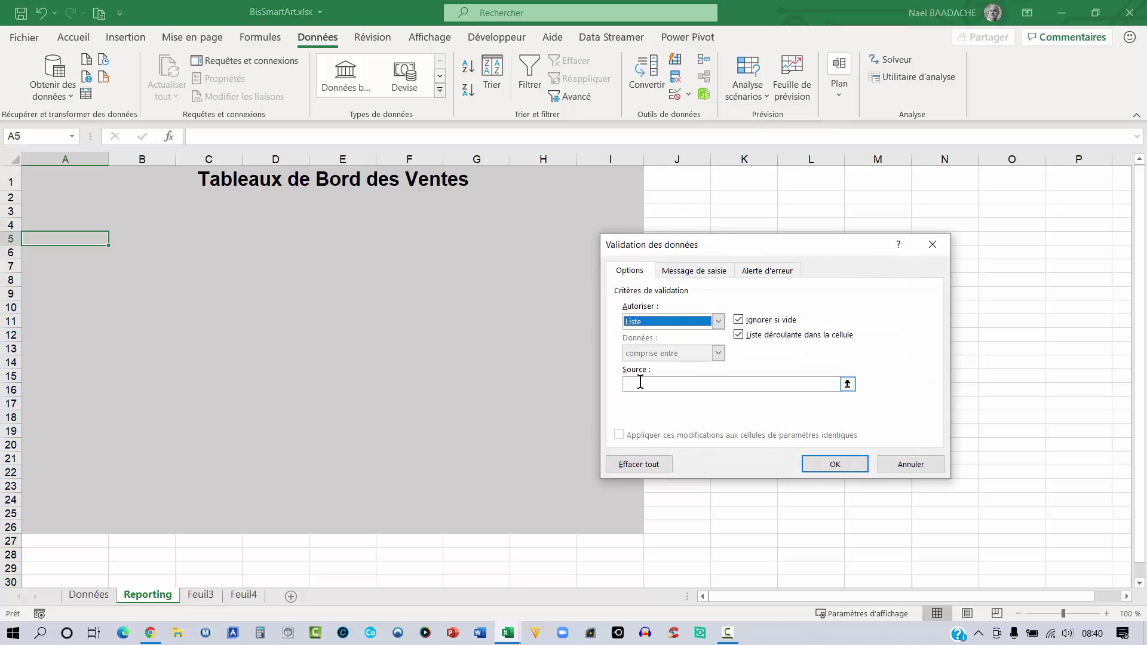
left_click(640, 383)
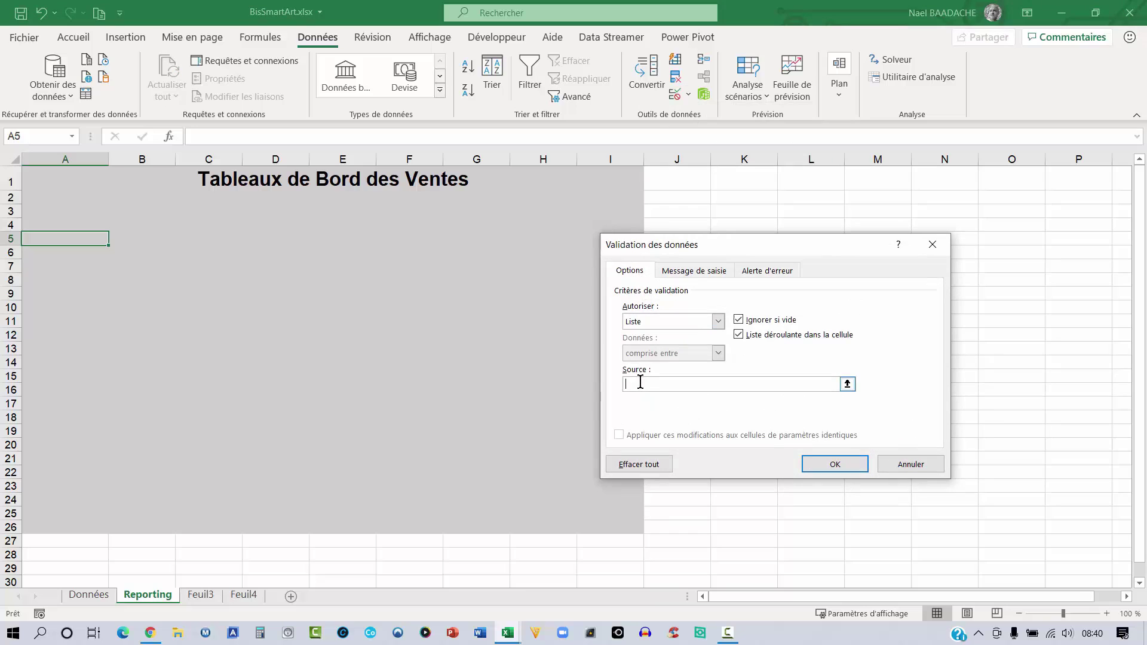
left_click(95, 600)
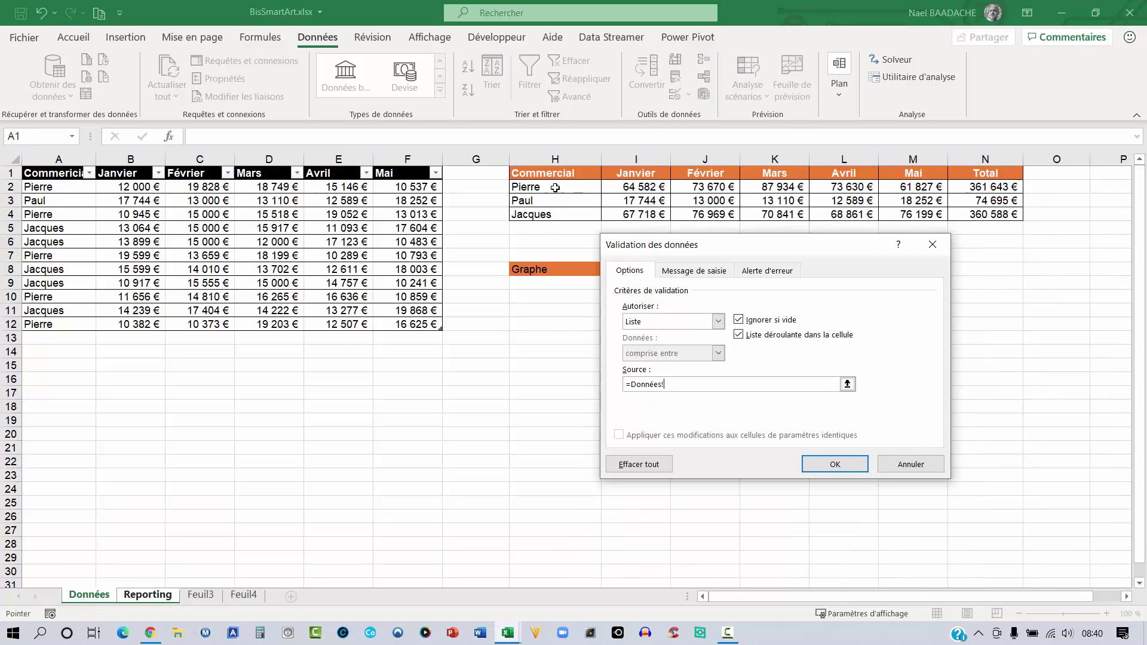
left_click_drag(556, 187, 555, 214)
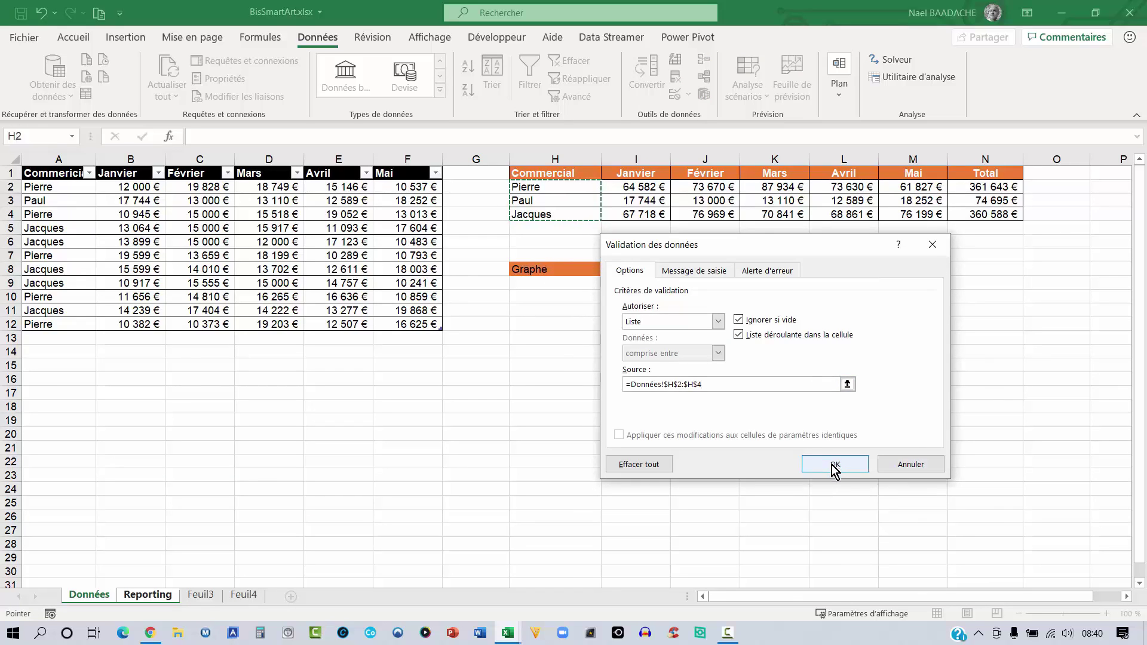
left_click(835, 465)
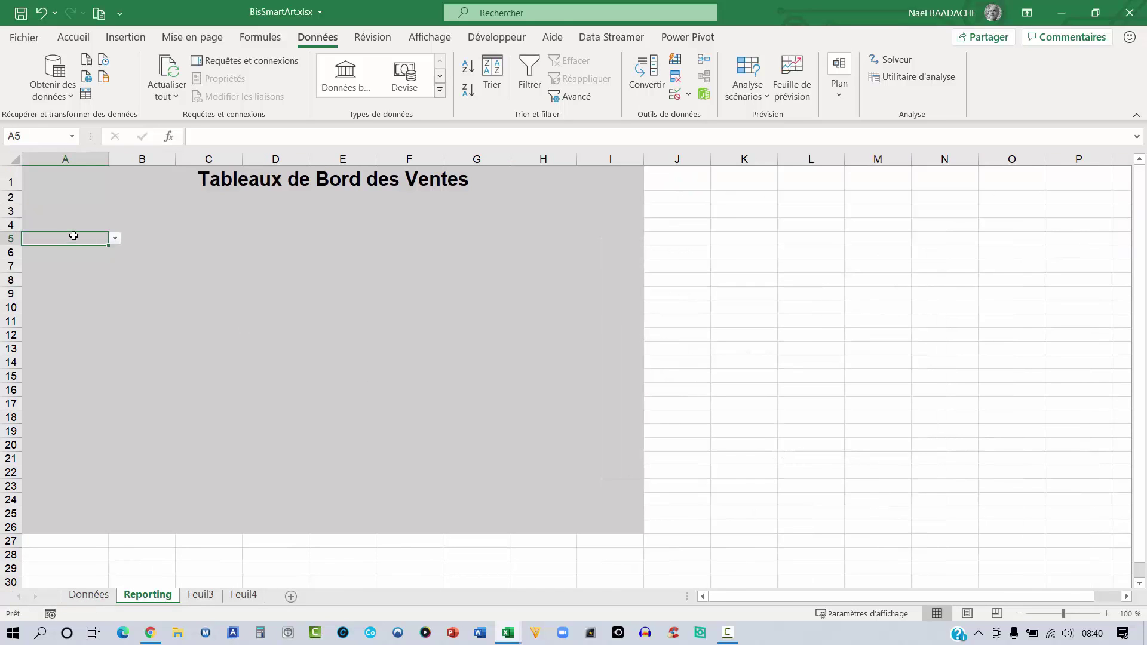
Fill A5 orange and confirm its list offers Pierre, Paul and Jacques
left_click(69, 40)
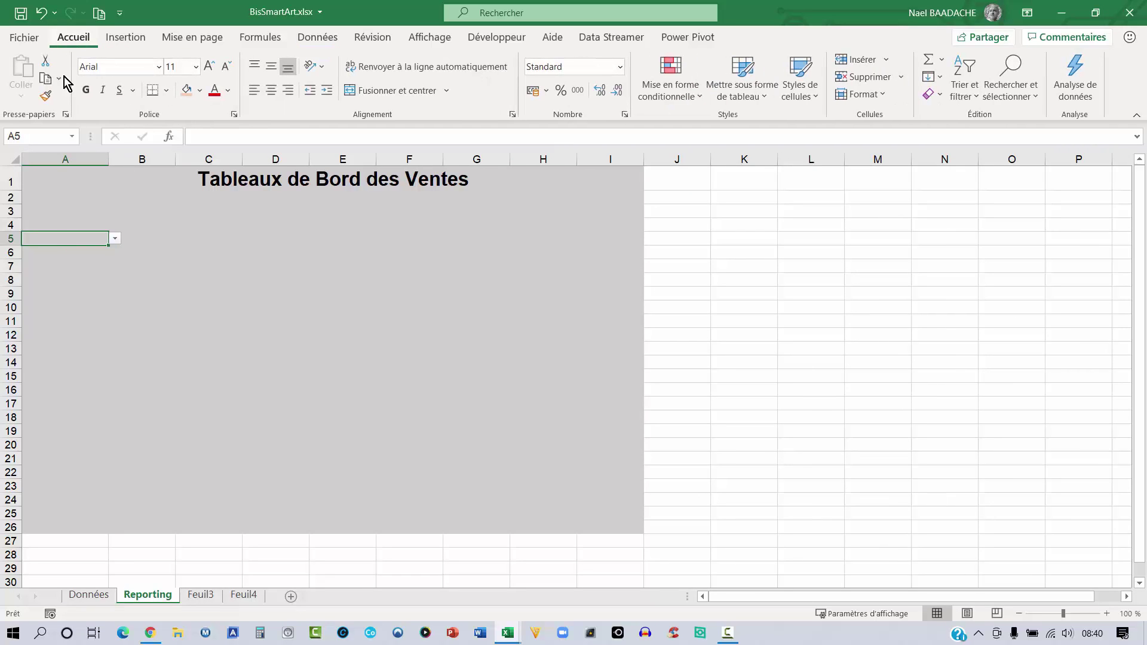
left_click(199, 96)
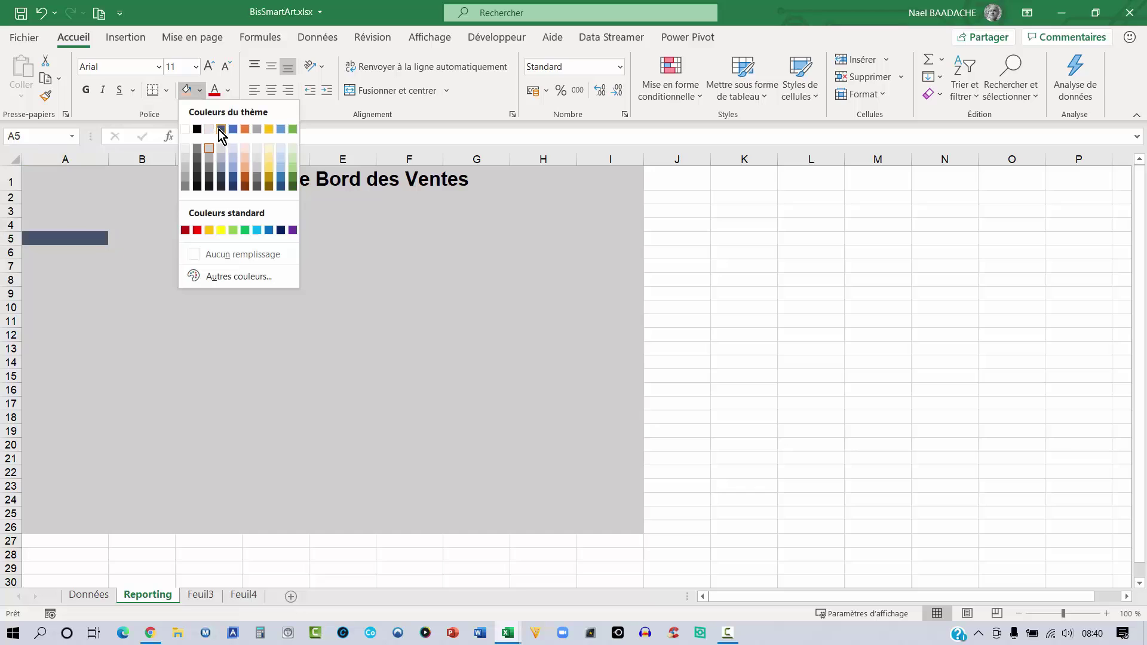
left_click(243, 128)
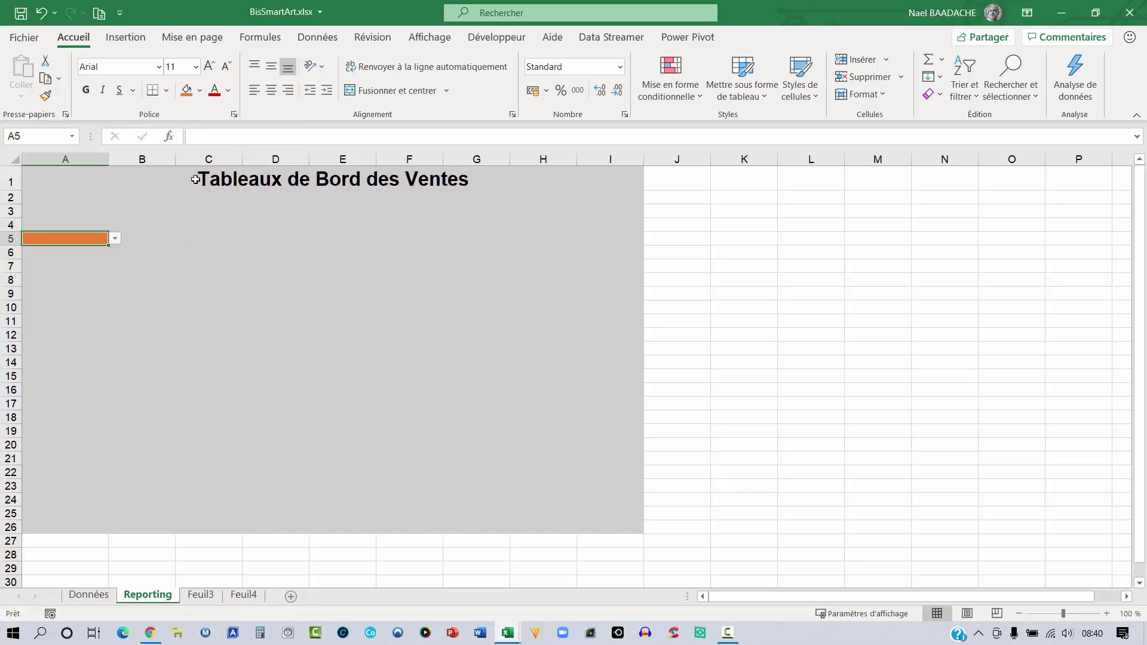
left_click(114, 238)
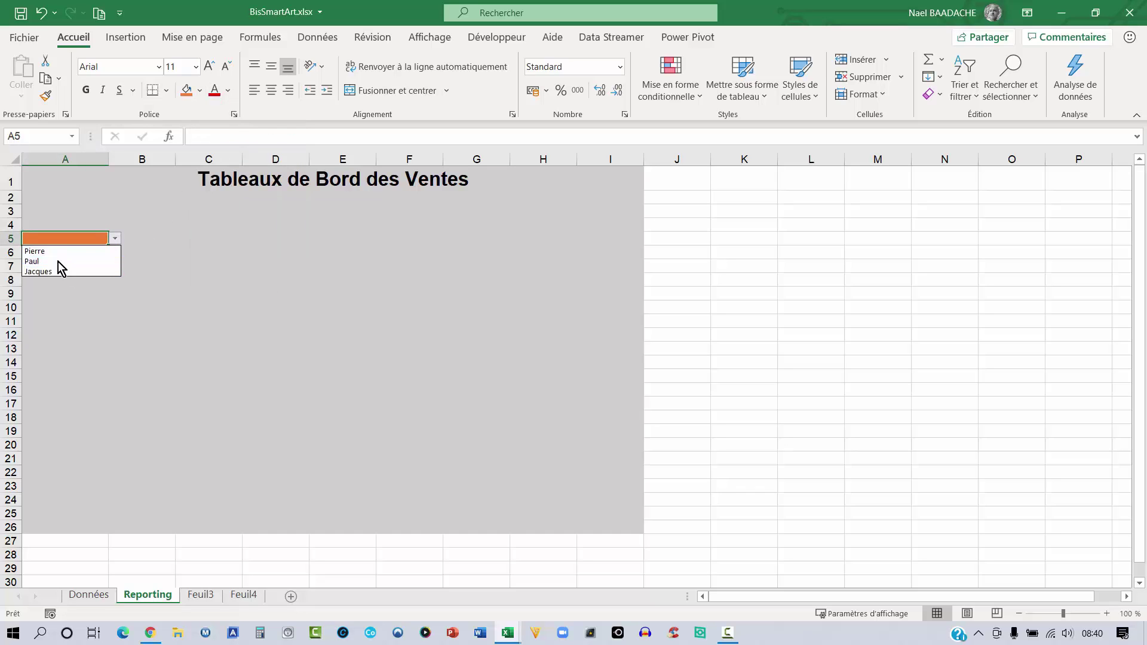
key("Escape")
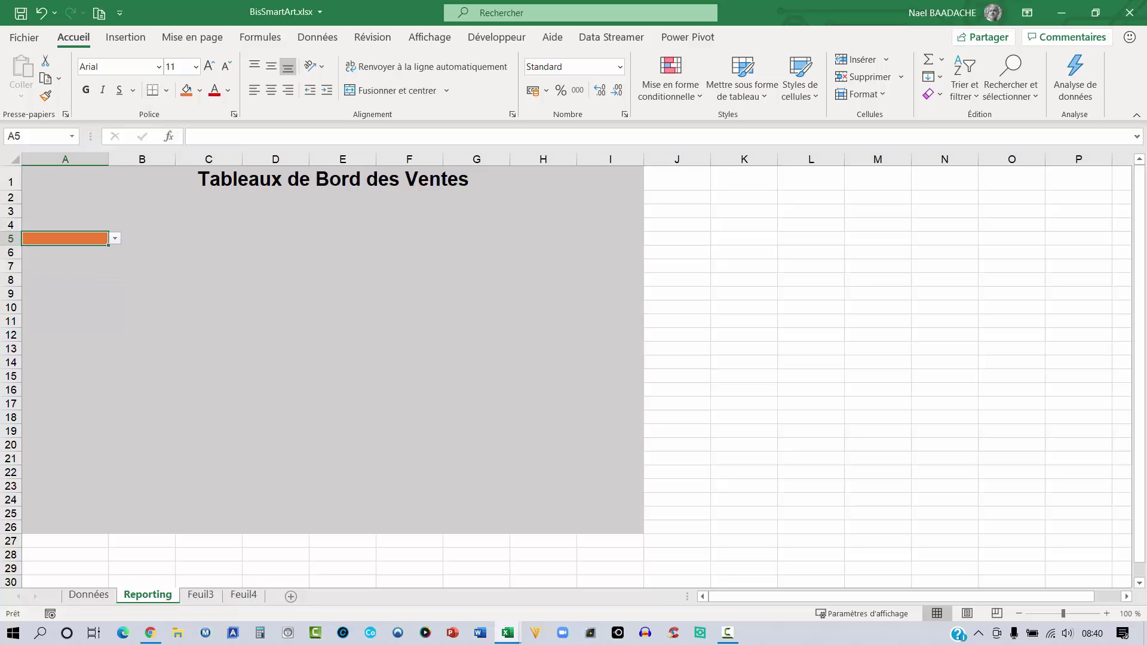
key("F10")
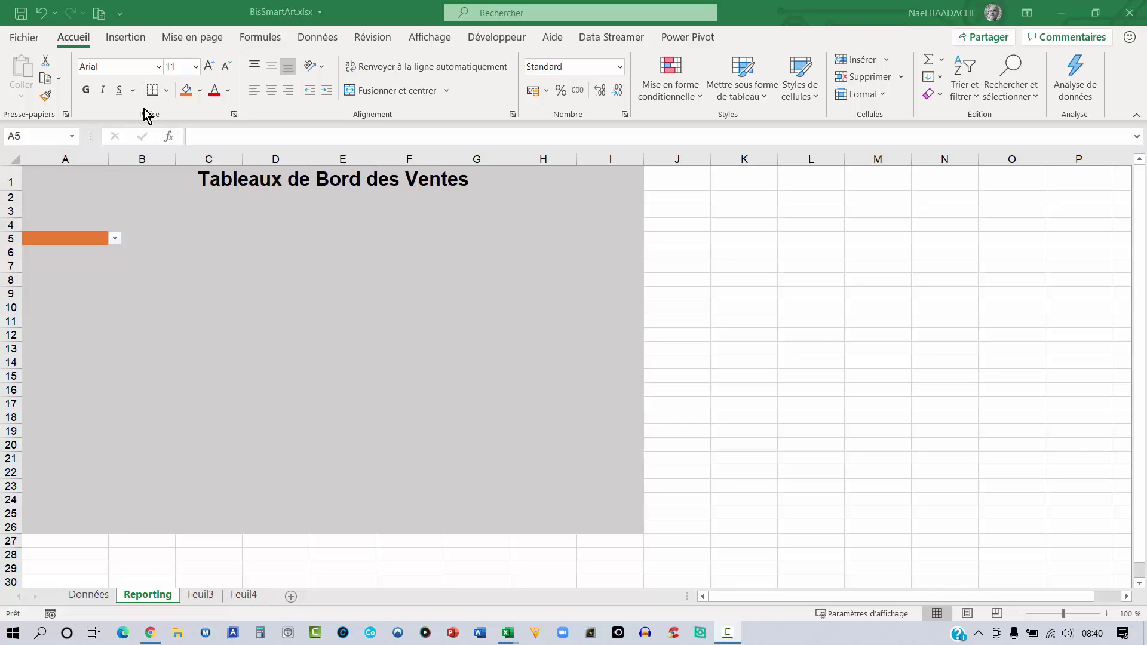
Insert the Processus croissant à flèches SmartArt from the Processus category
left_click(132, 40)
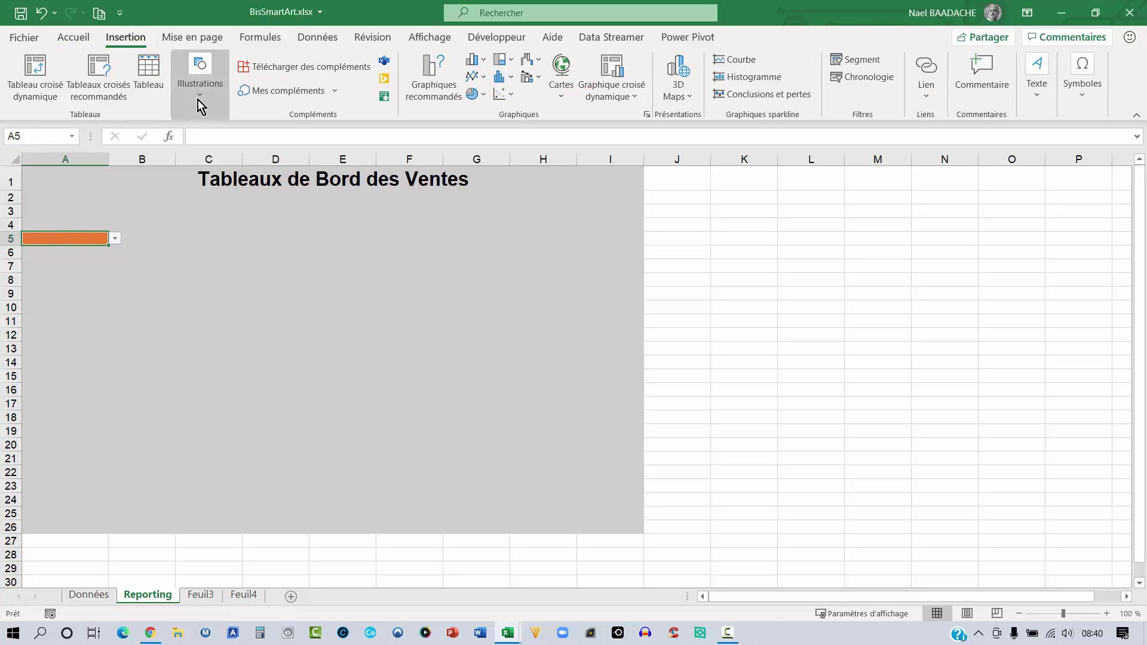
left_click(198, 99)
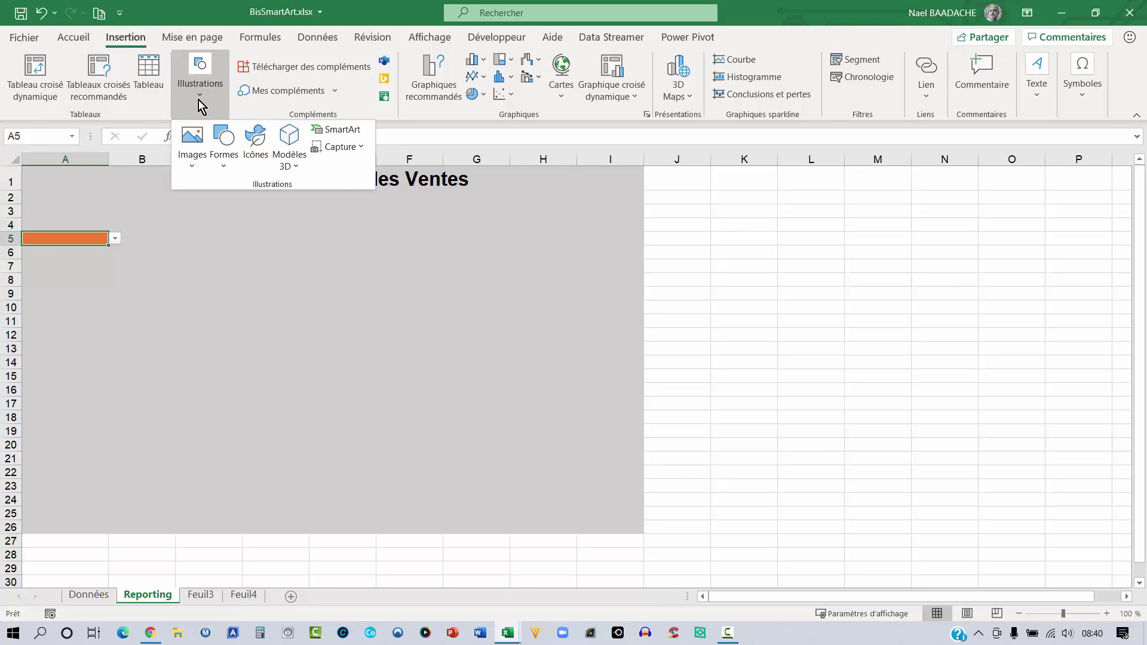
left_click(348, 131)
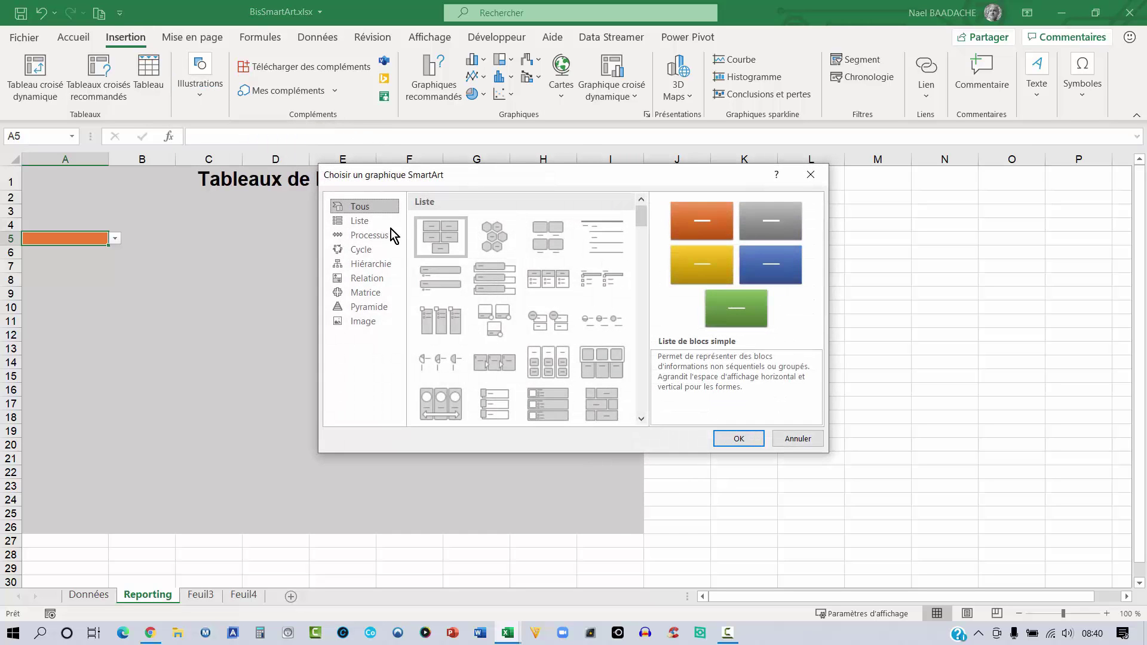
left_click(366, 222)
left_click(368, 236)
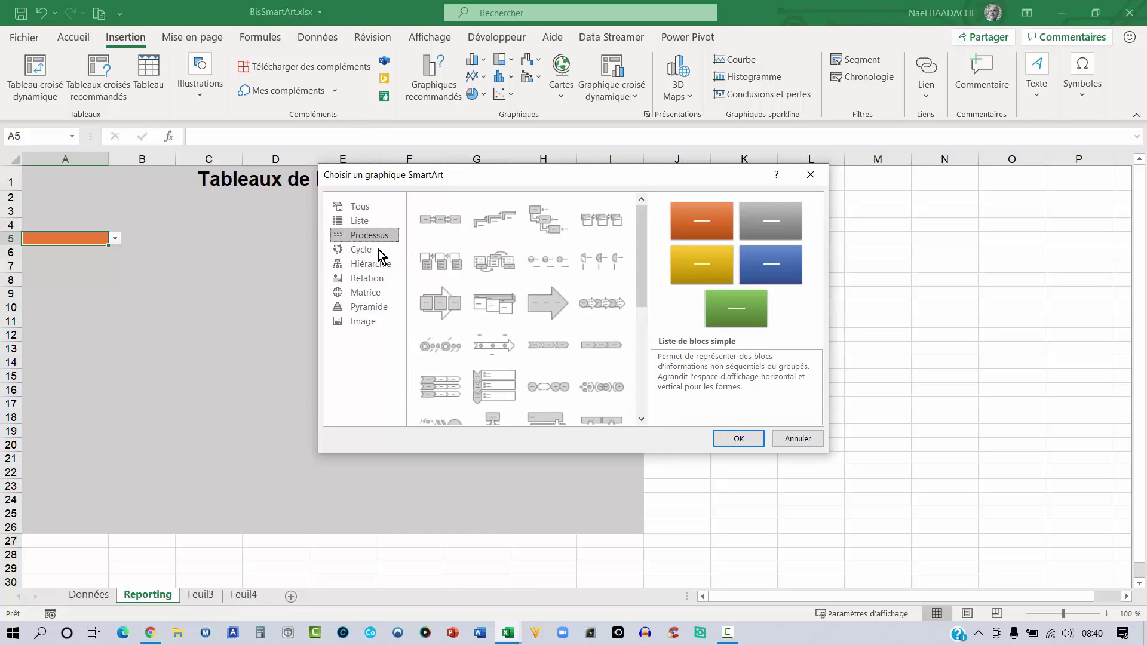
left_click(372, 249)
left_click(371, 264)
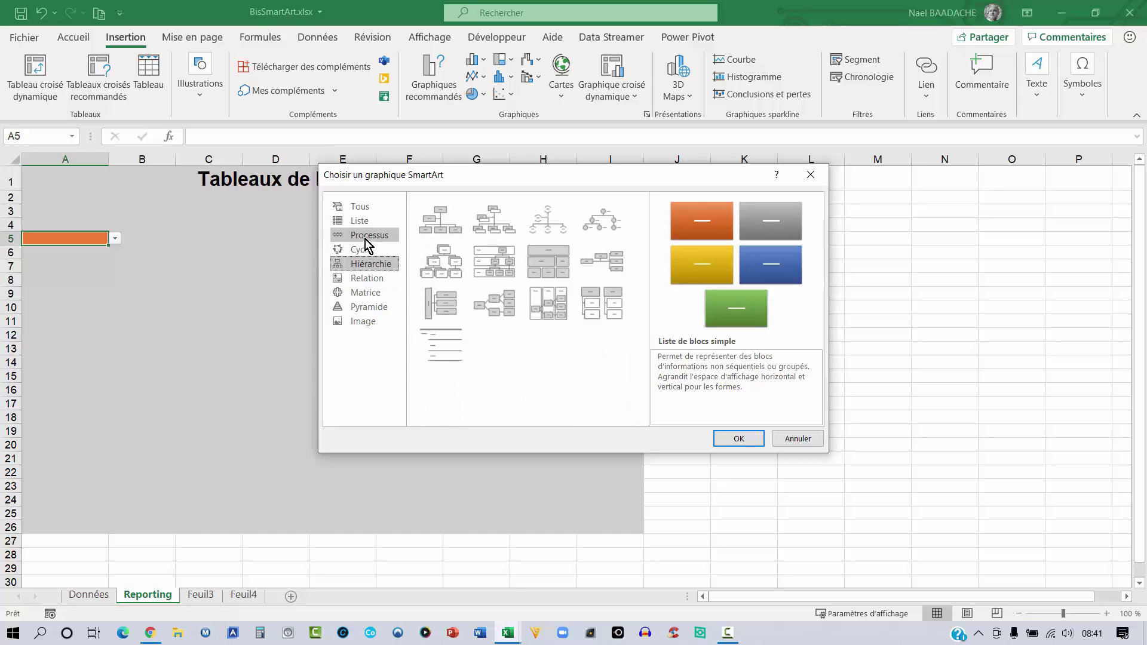
left_click(365, 236)
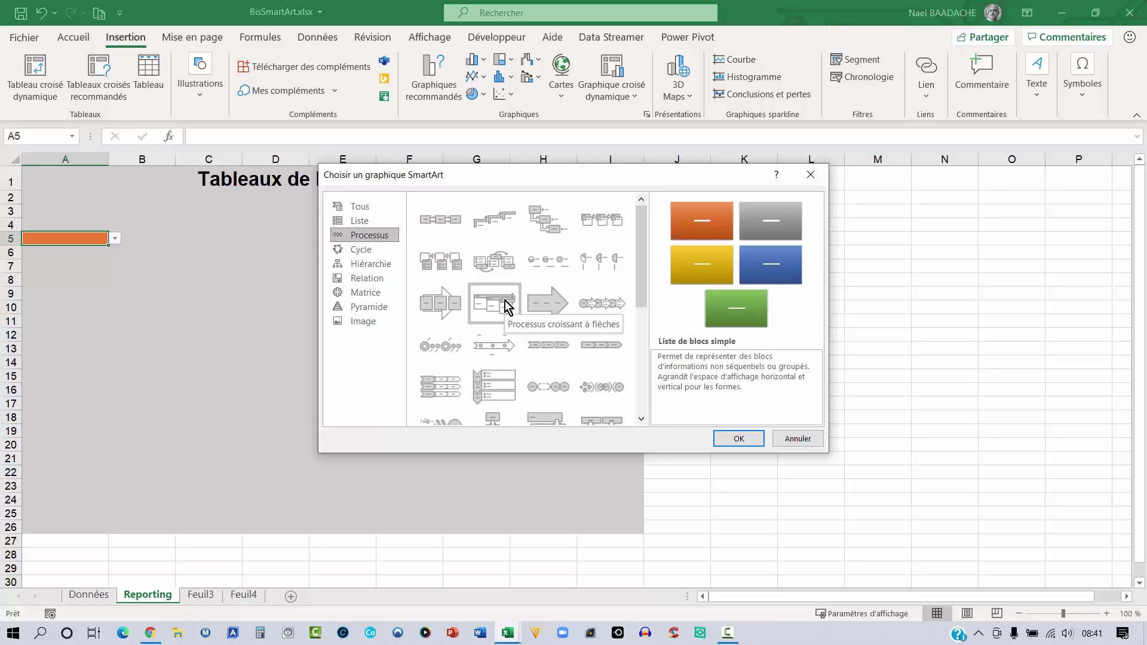
left_click(507, 305)
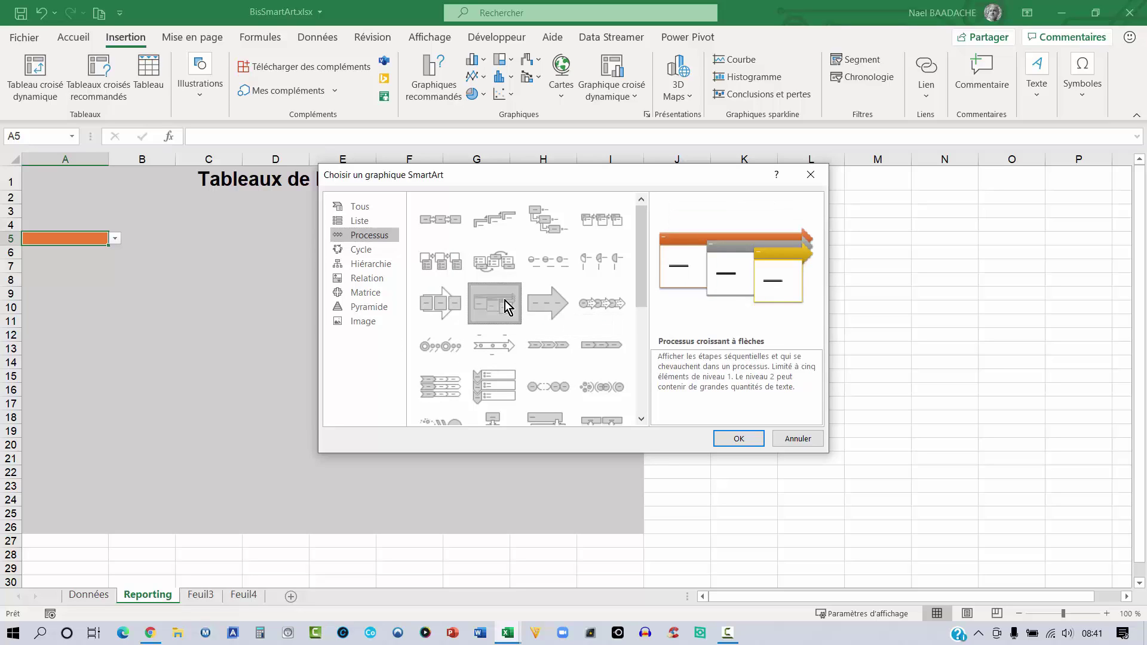
left_click(739, 438)
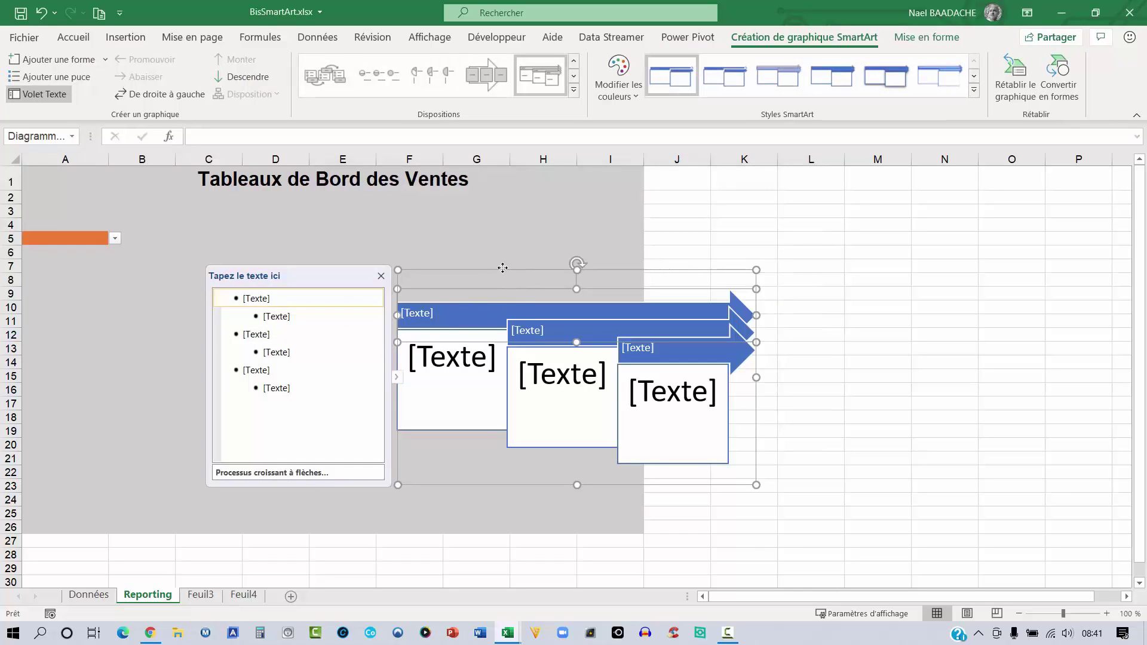
Move the SmartArt left beneath the dashboard title, leaving its [Texte] placeholders unchanged
mouse_move(495, 267)
left_mouse_down()
mouse_move(366, 273)
mouse_move(311, 258)
left_mouse_up()
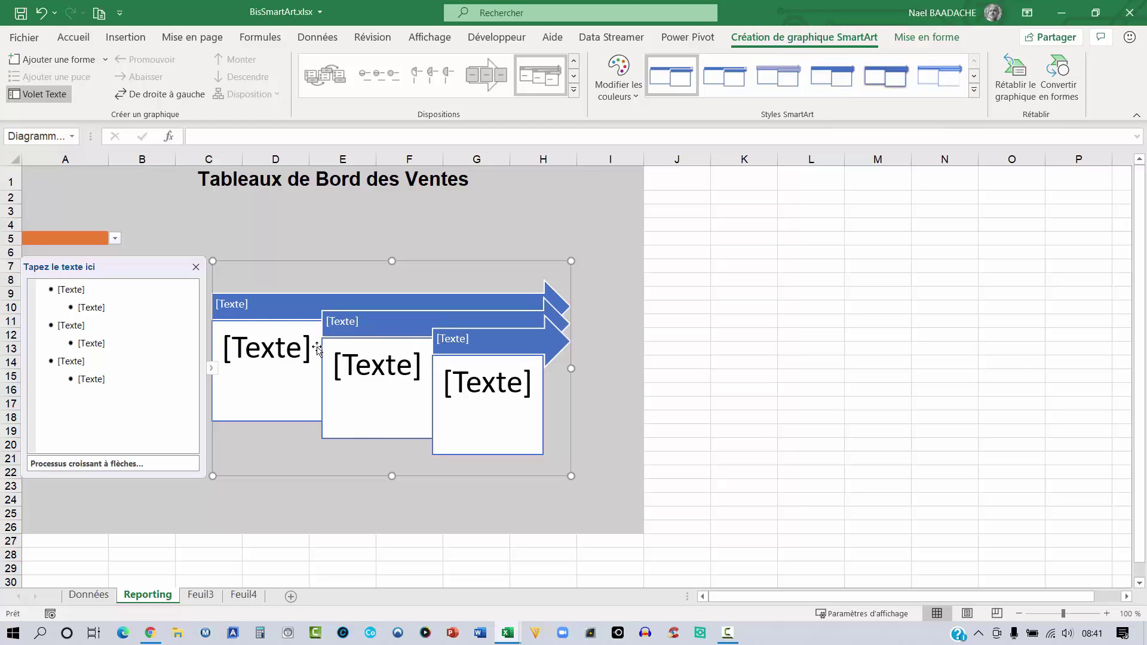
left_click(255, 349)
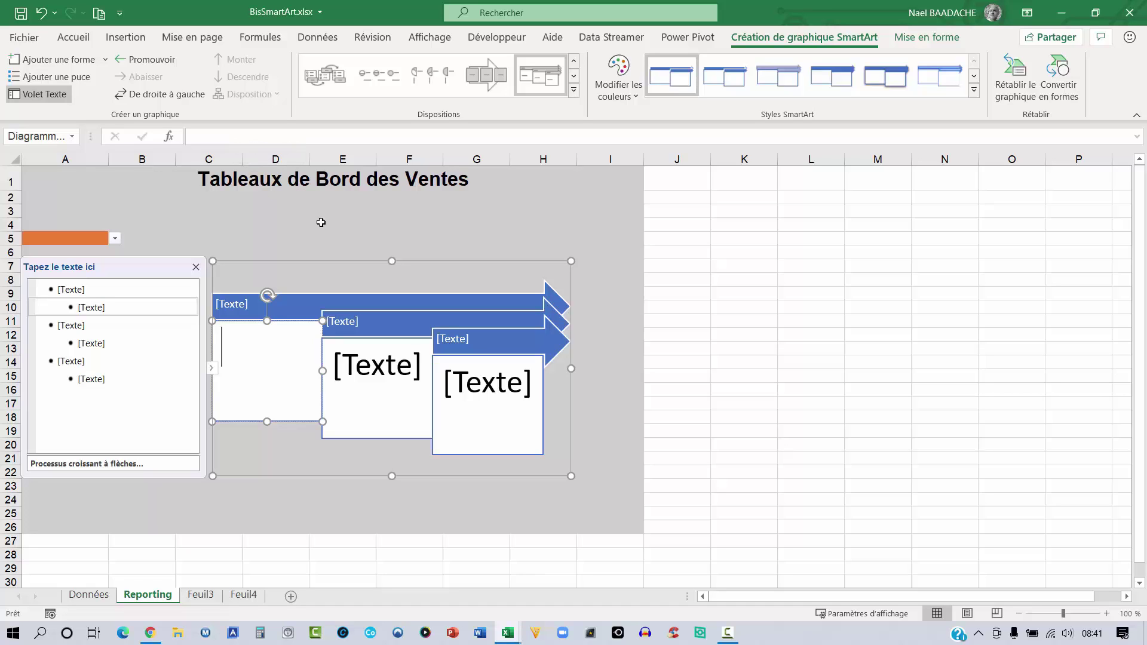
key("Escape")
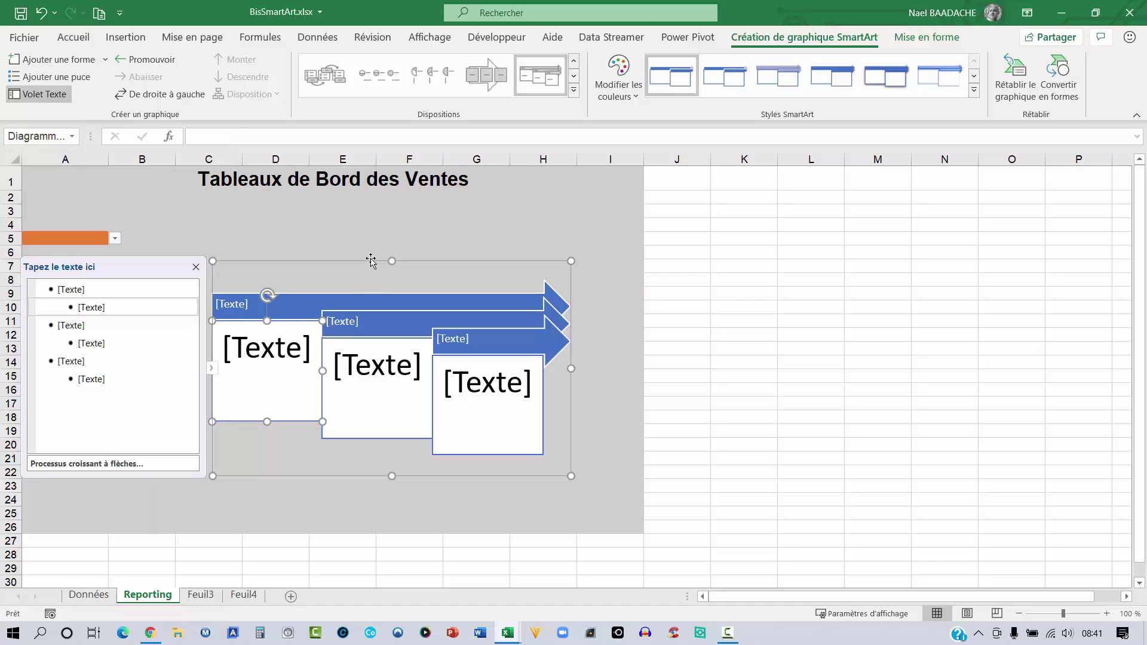
left_click(370, 261)
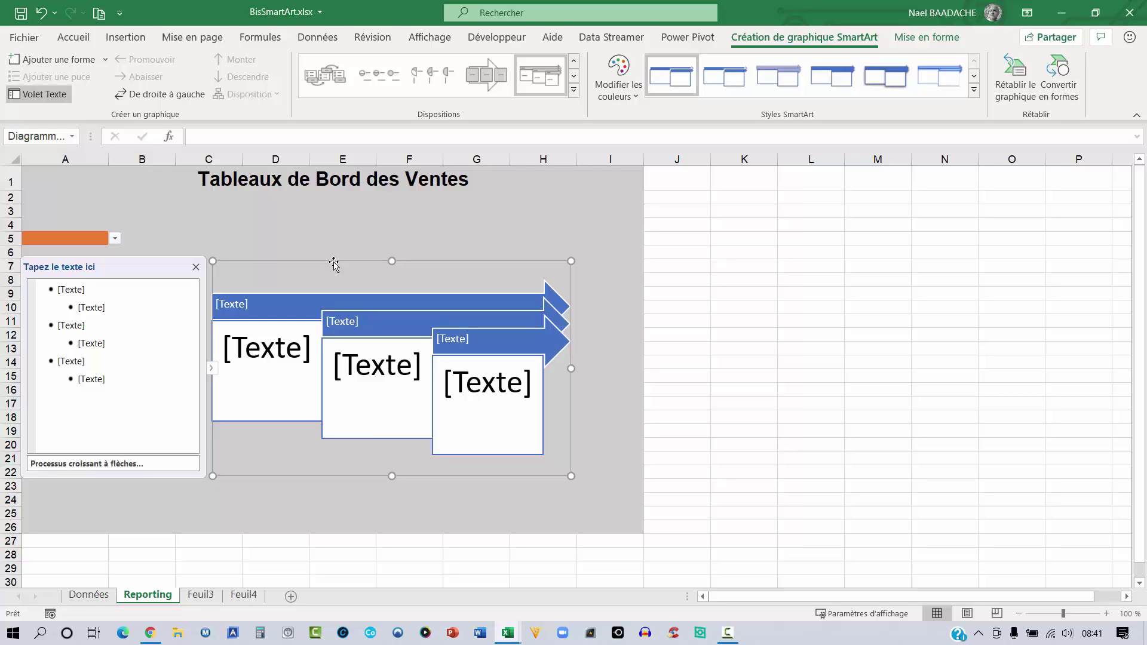
Convert the SmartArt to ordinary shapes and nudge them up and left
right_click(334, 235)
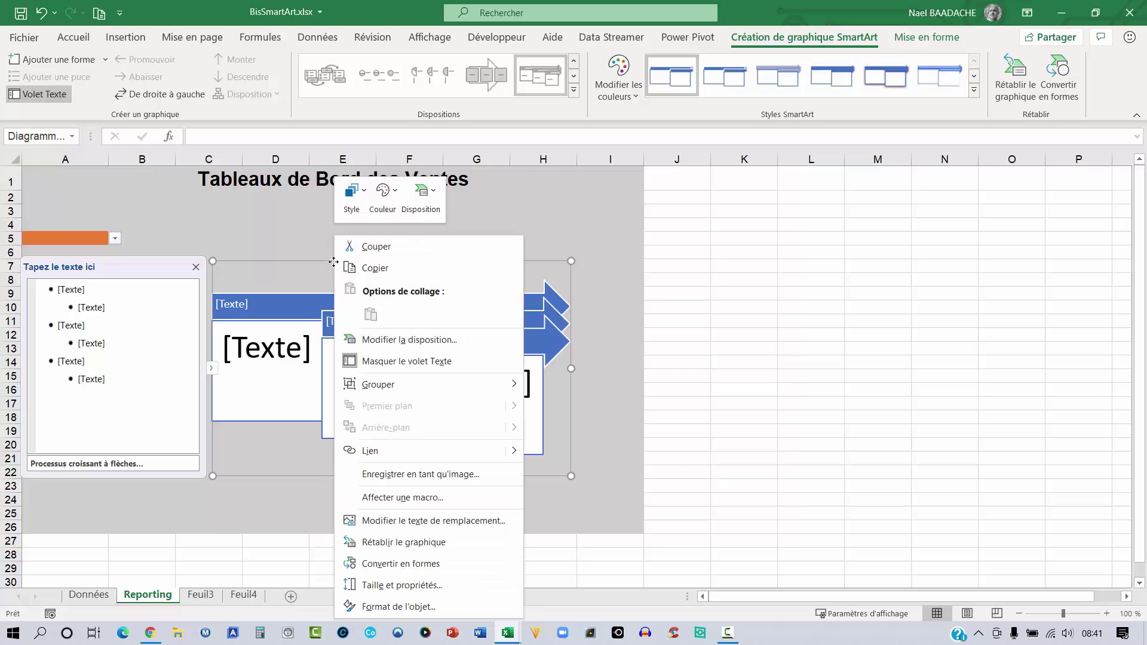
left_click(388, 565)
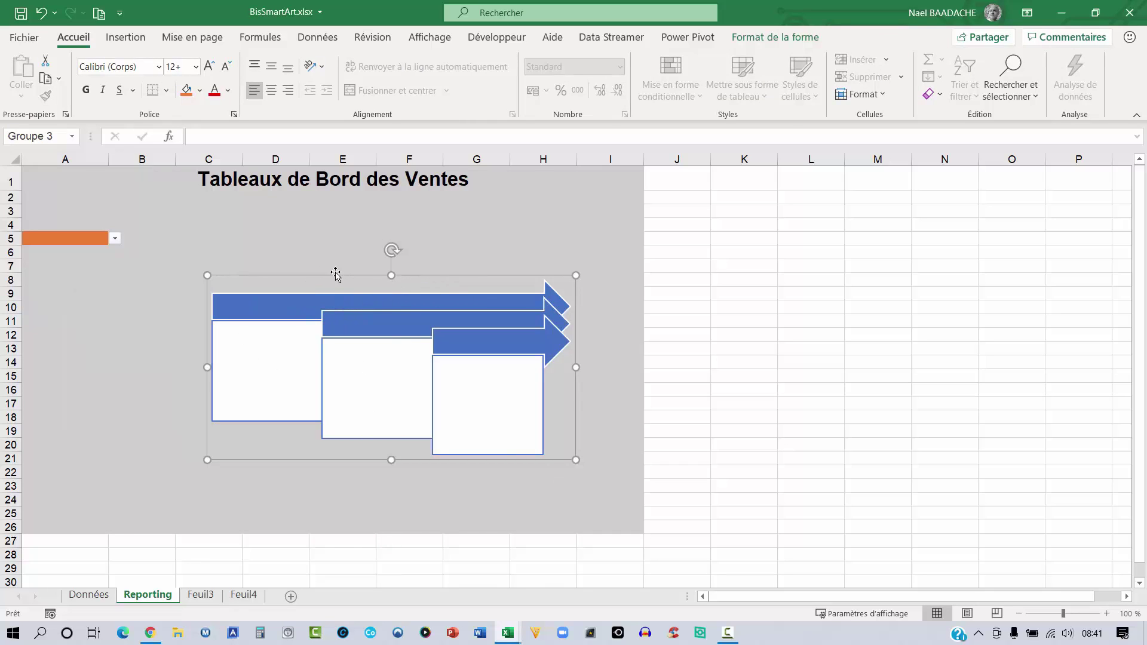
left_click_drag(335, 276, 293, 263)
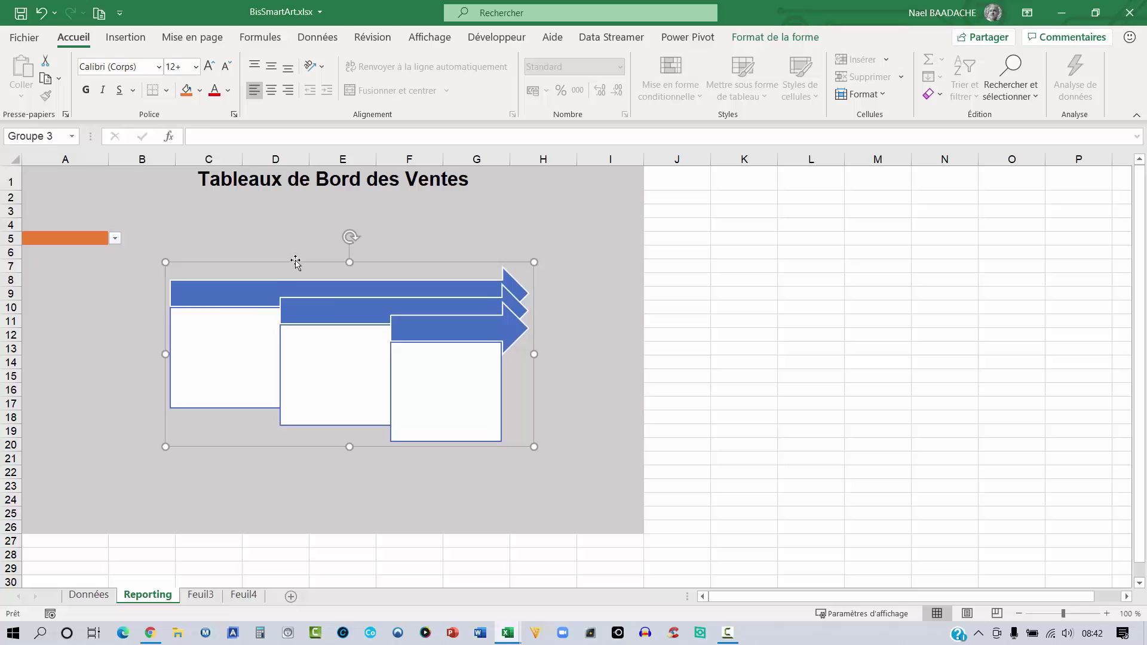
Ungroup the converted shapes into separate arrows and boxes
left_click(763, 37)
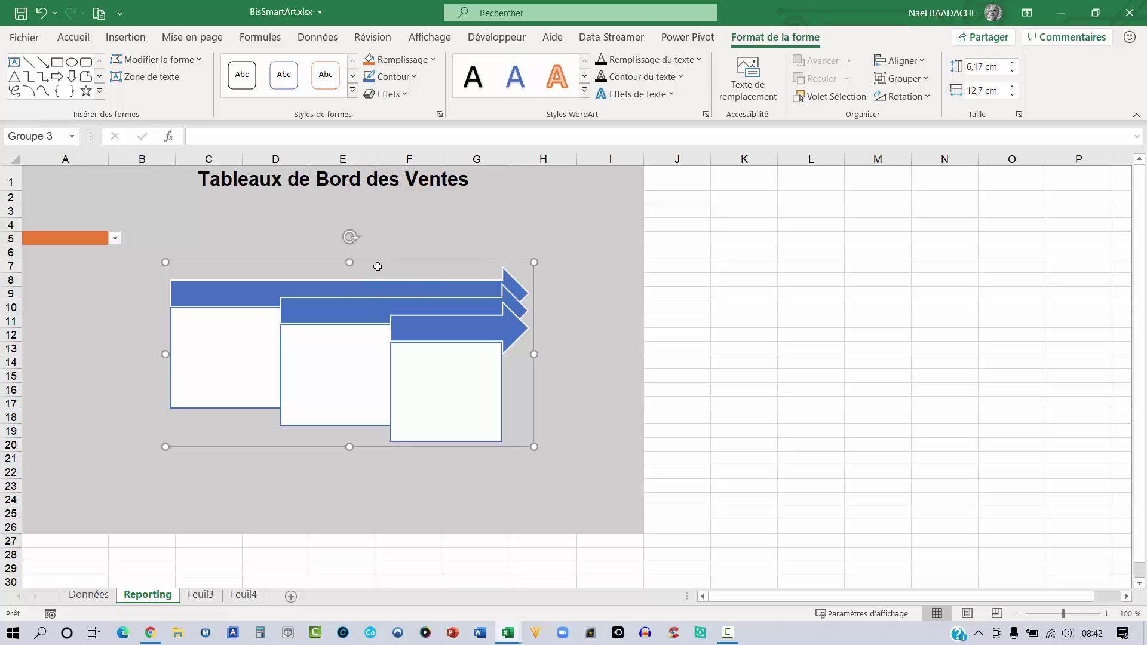
left_click(926, 80)
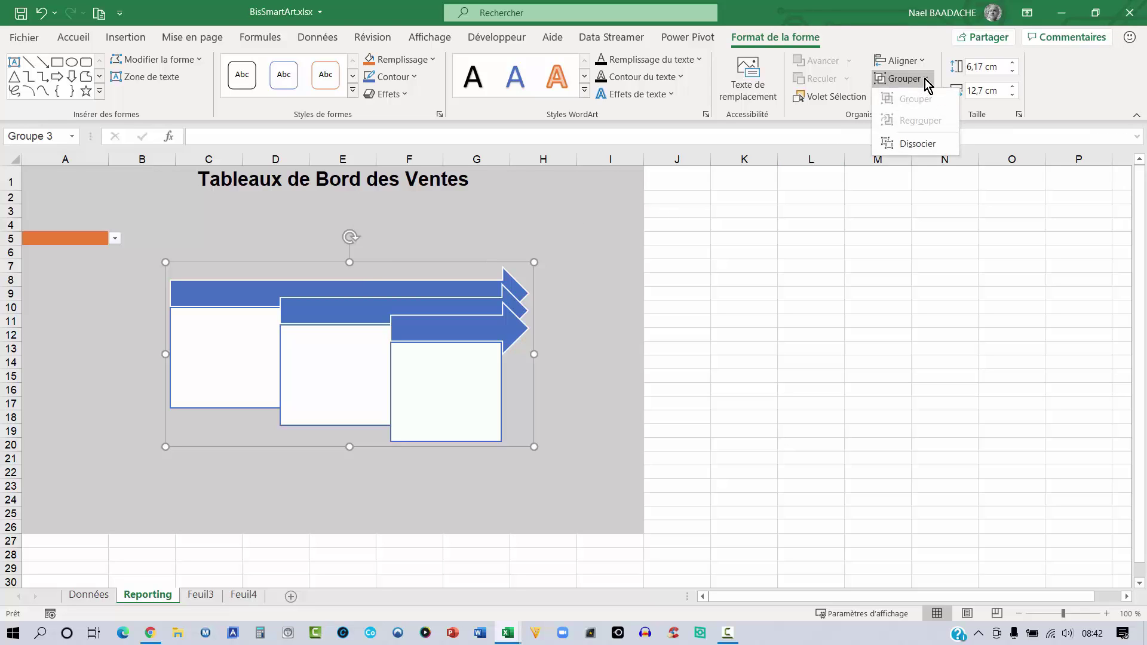
left_click(916, 145)
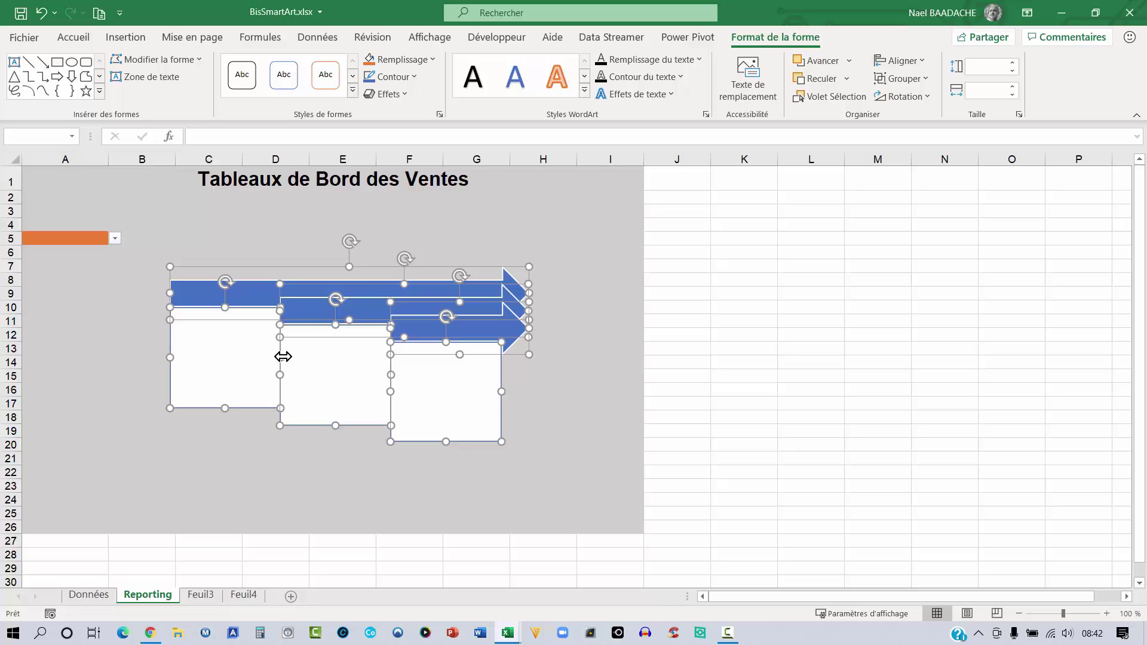
key("Escape")
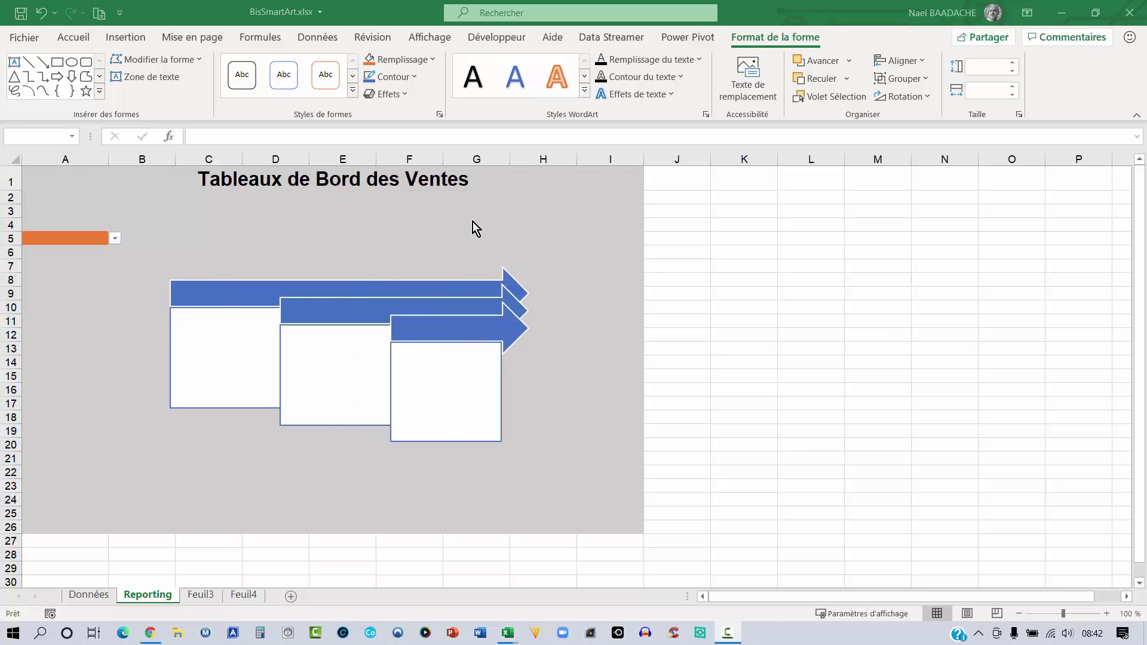
Fill the top arrow shape with orange
left_click(342, 300)
left_click(226, 293)
left_click(198, 292)
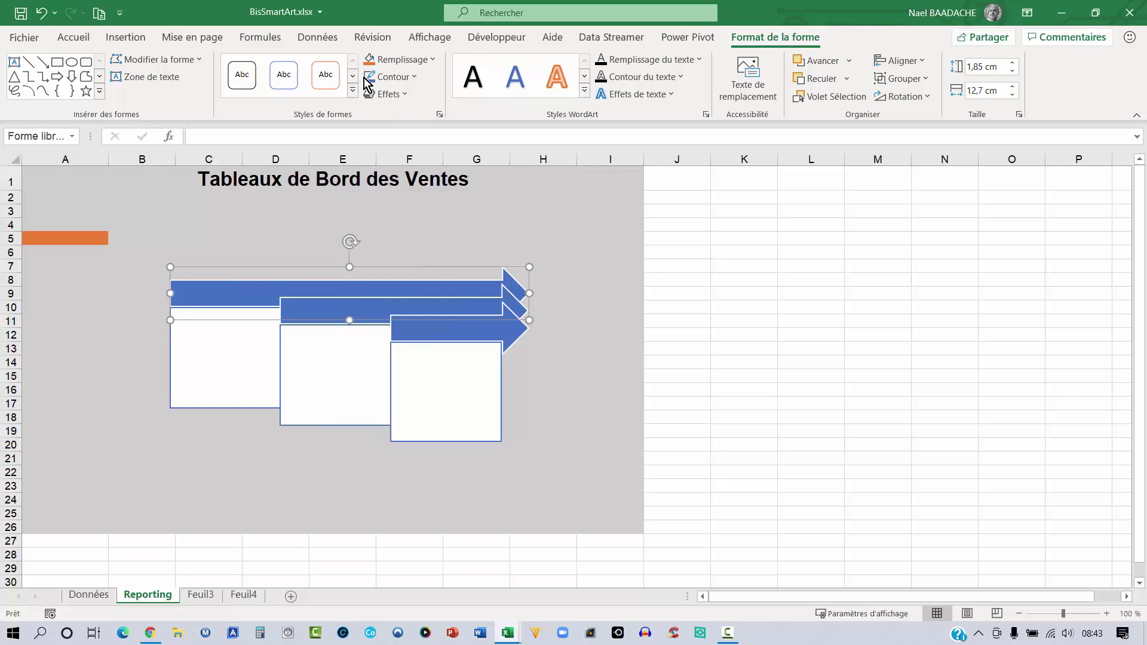
left_click(435, 63)
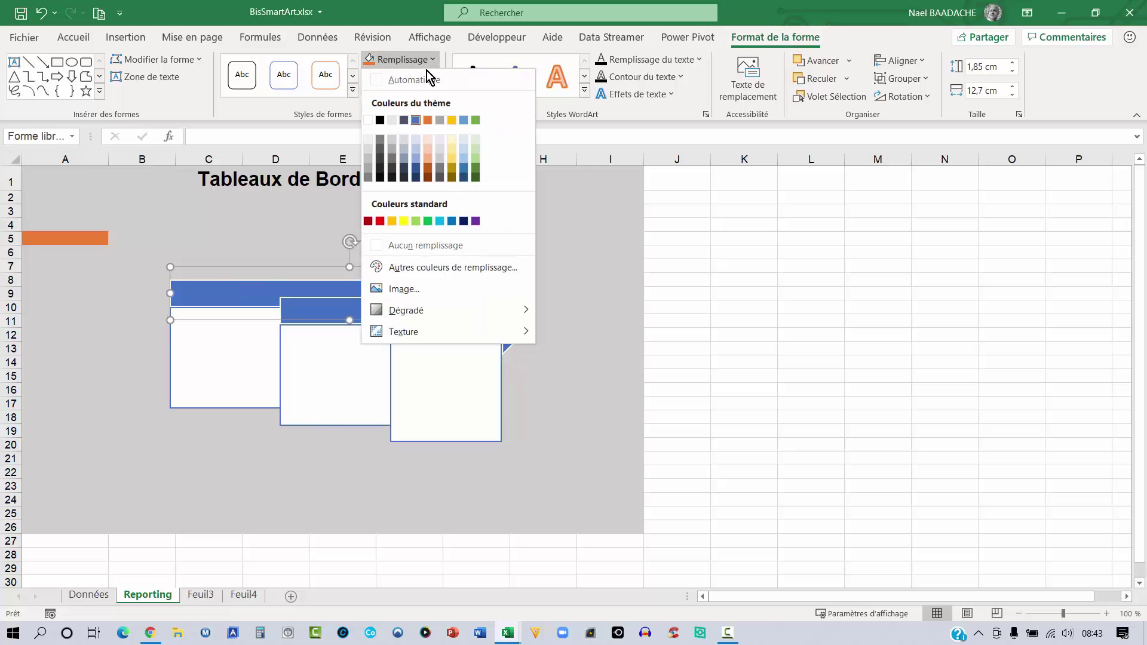
left_click(428, 120)
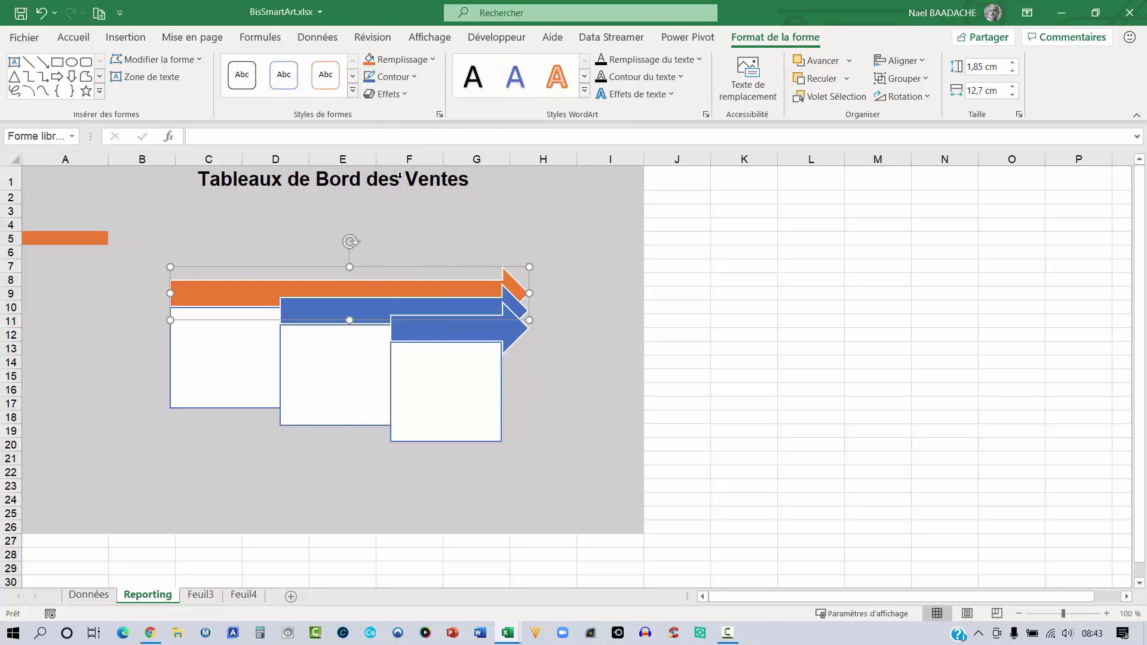
Fill the middle arrow with light blue, then select cell A5
left_click(320, 326)
left_click(326, 316)
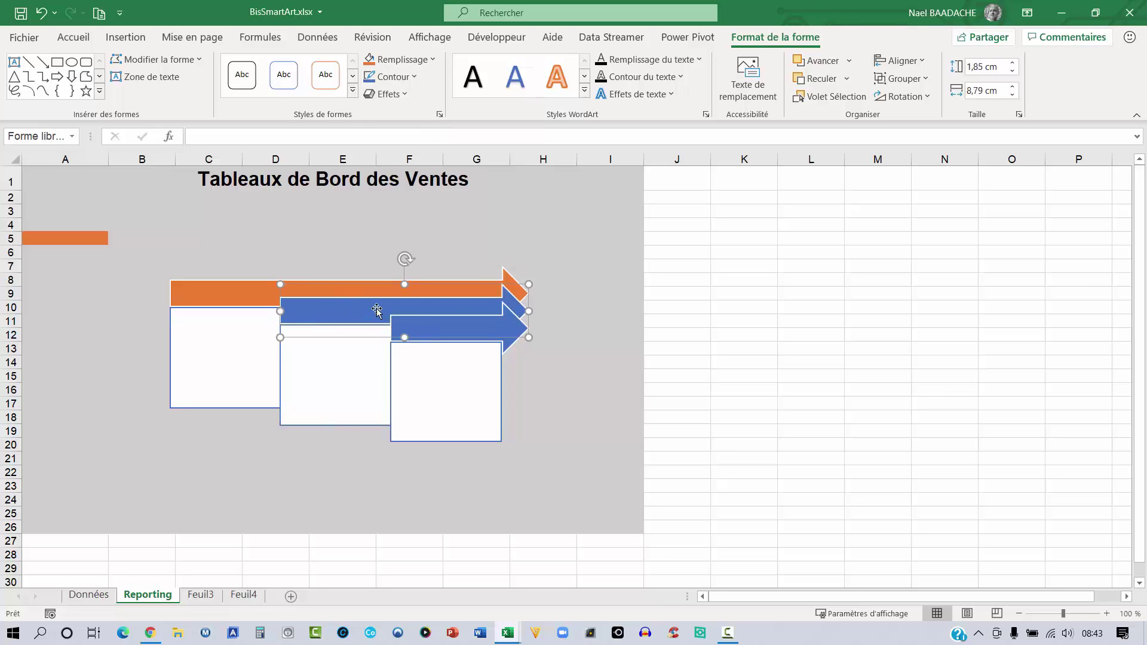
left_click(432, 60)
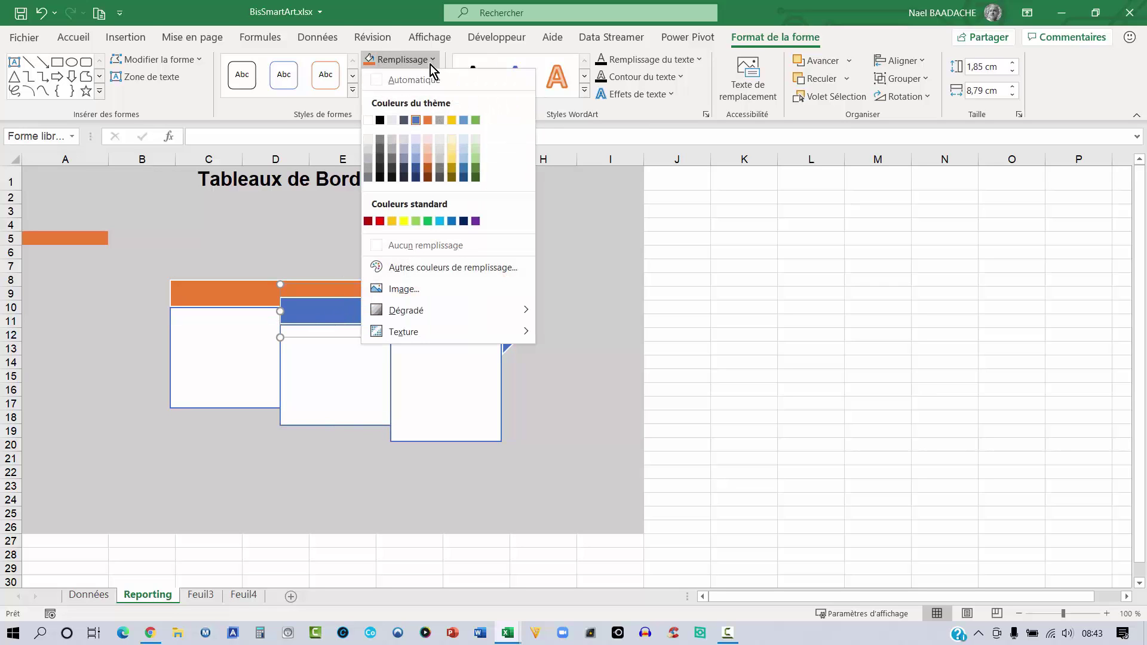
left_click(464, 121)
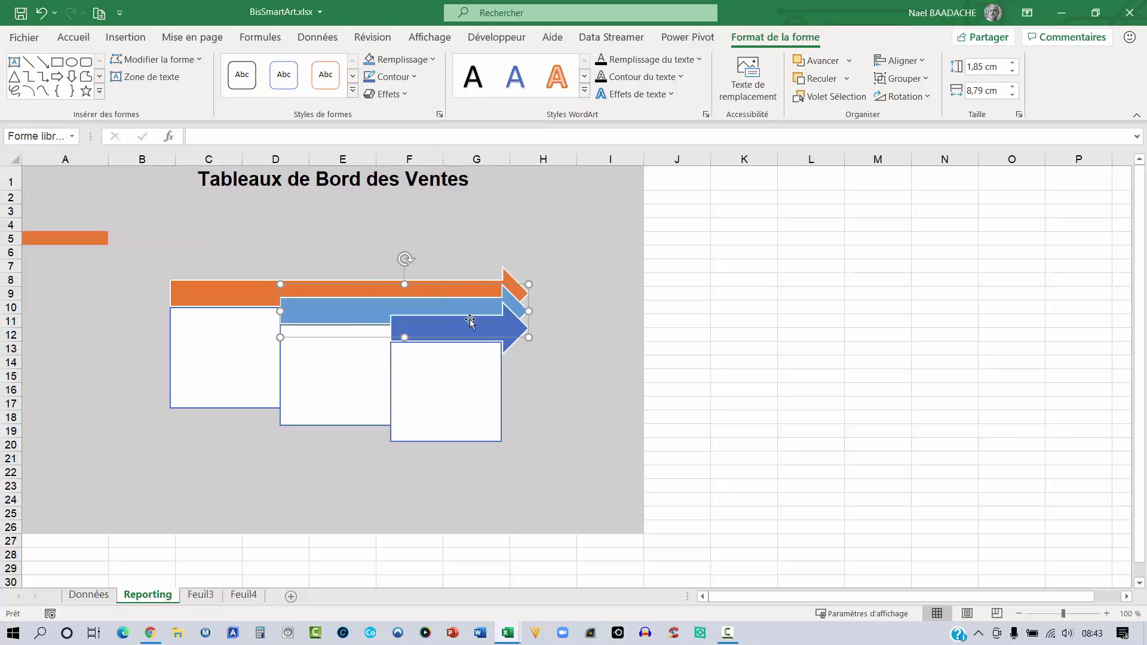
left_click(571, 373)
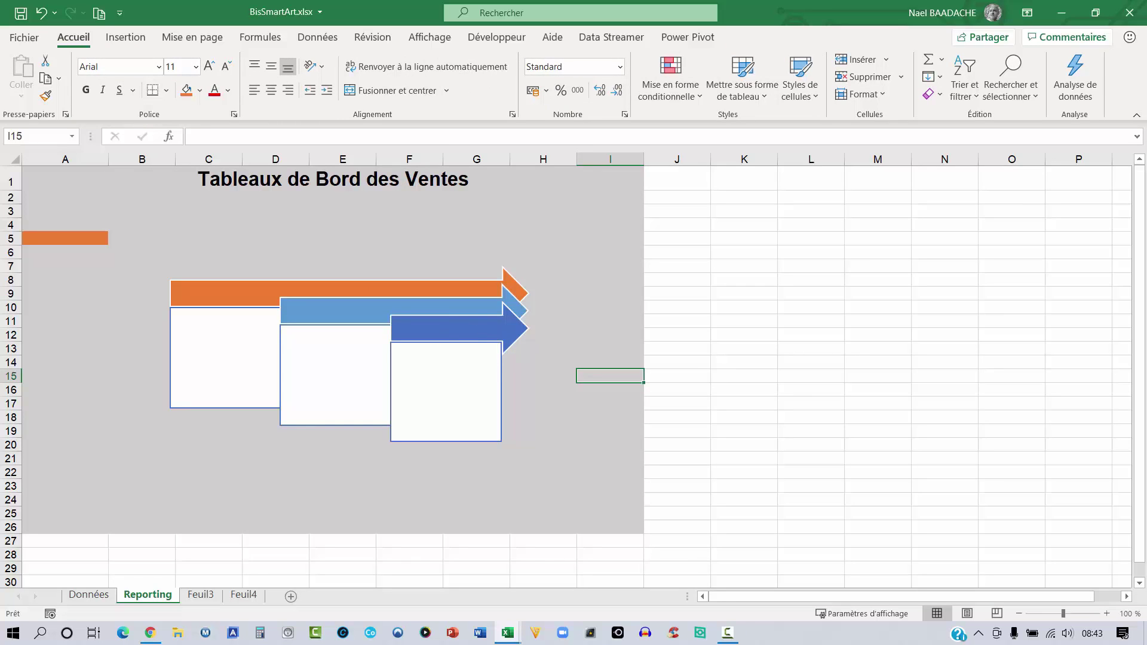
left_click(211, 361)
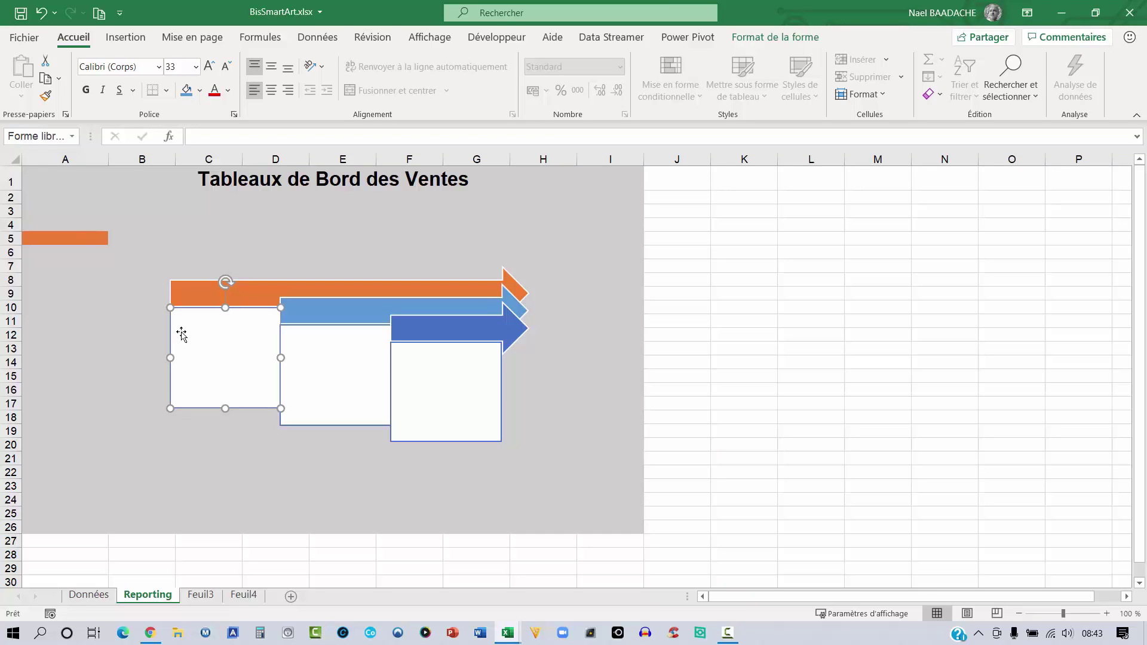
left_click(90, 238)
Choose Pierre in A5 and make the orange arrow's Pierre label bold and 24-point
left_click(118, 239)
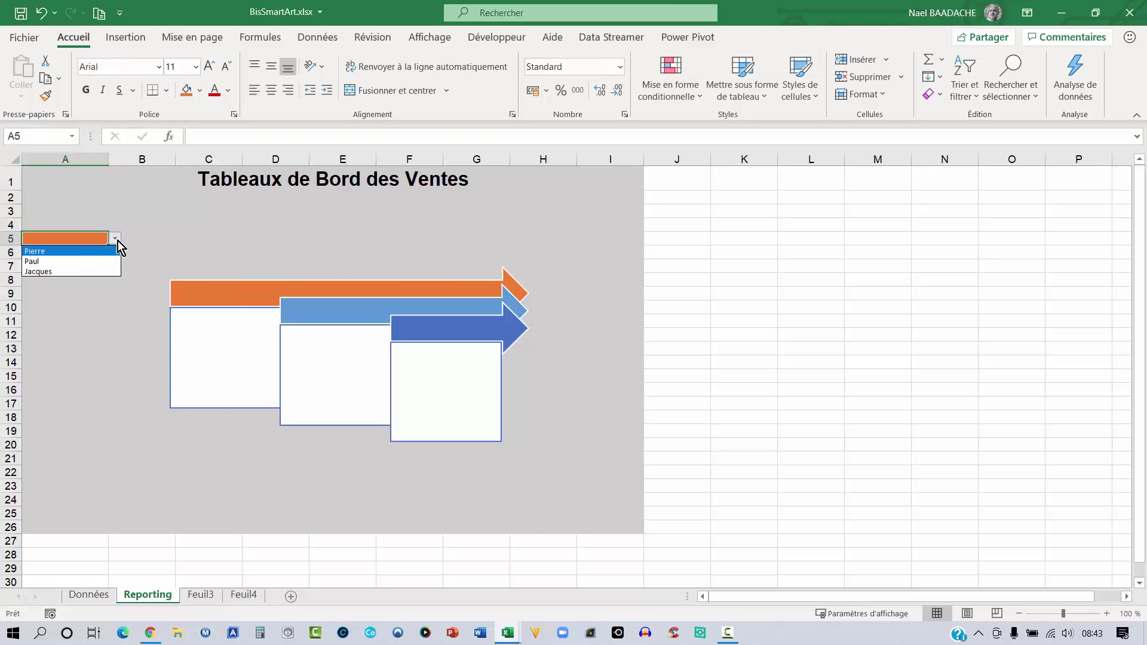
left_click(80, 251)
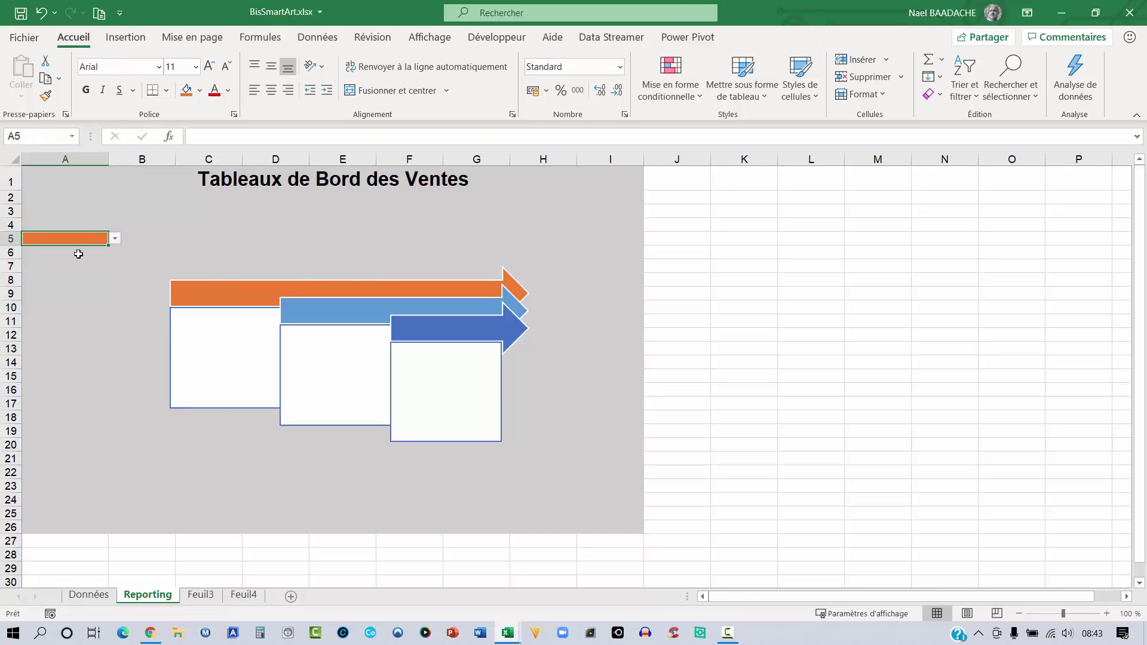
left_click(198, 293)
type("Pierre")
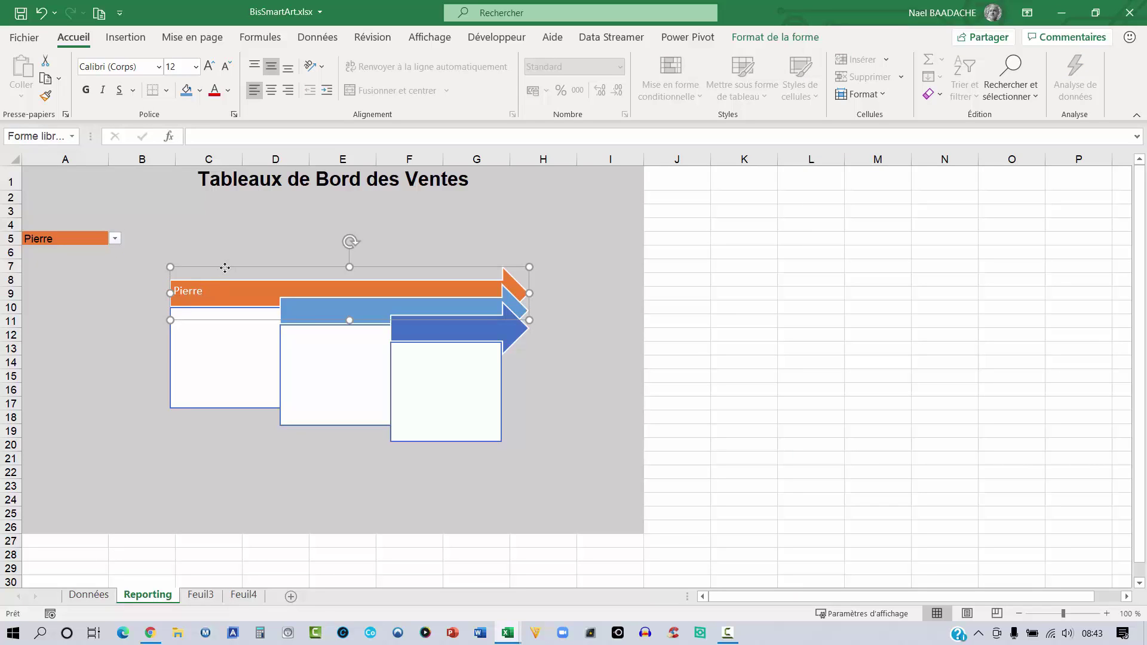
left_click(85, 90)
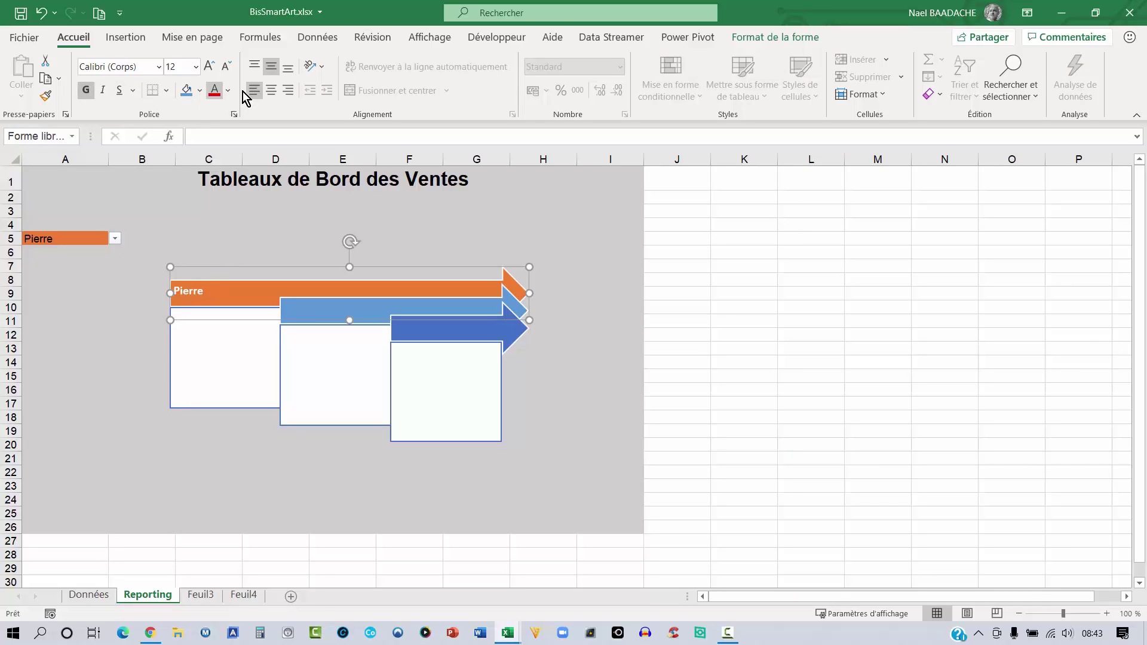
left_click(209, 65)
left_click(209, 66)
left_click(208, 65)
left_click(209, 66)
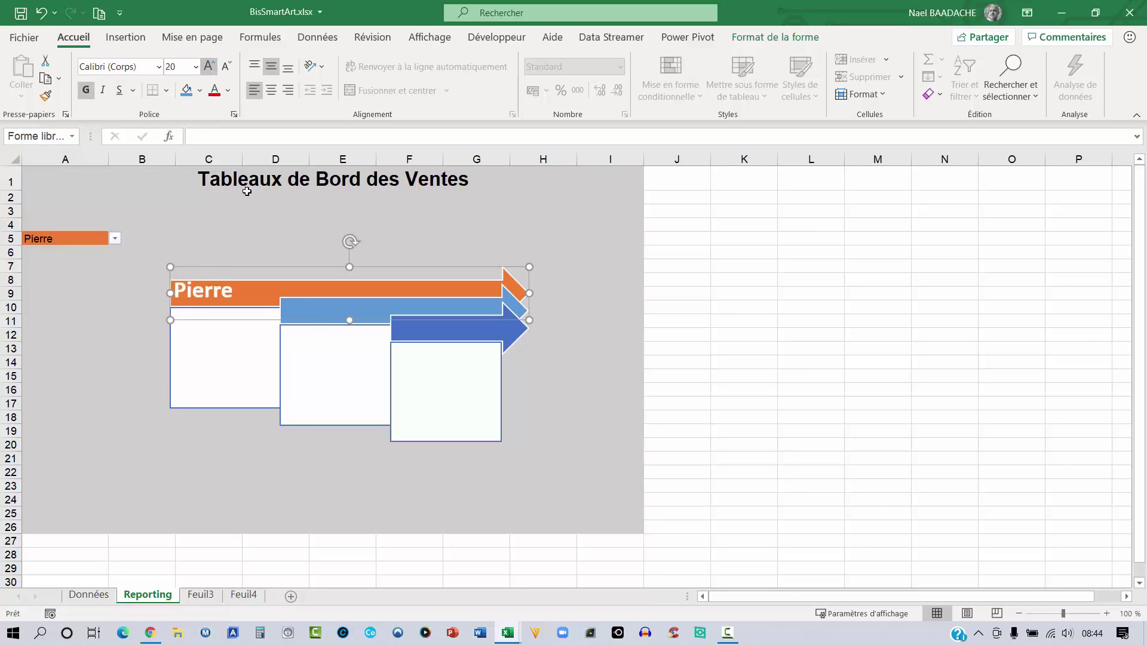
Label the blue and dark-blue arrows Paul and Jacques, matching A5's list names
left_click(318, 317)
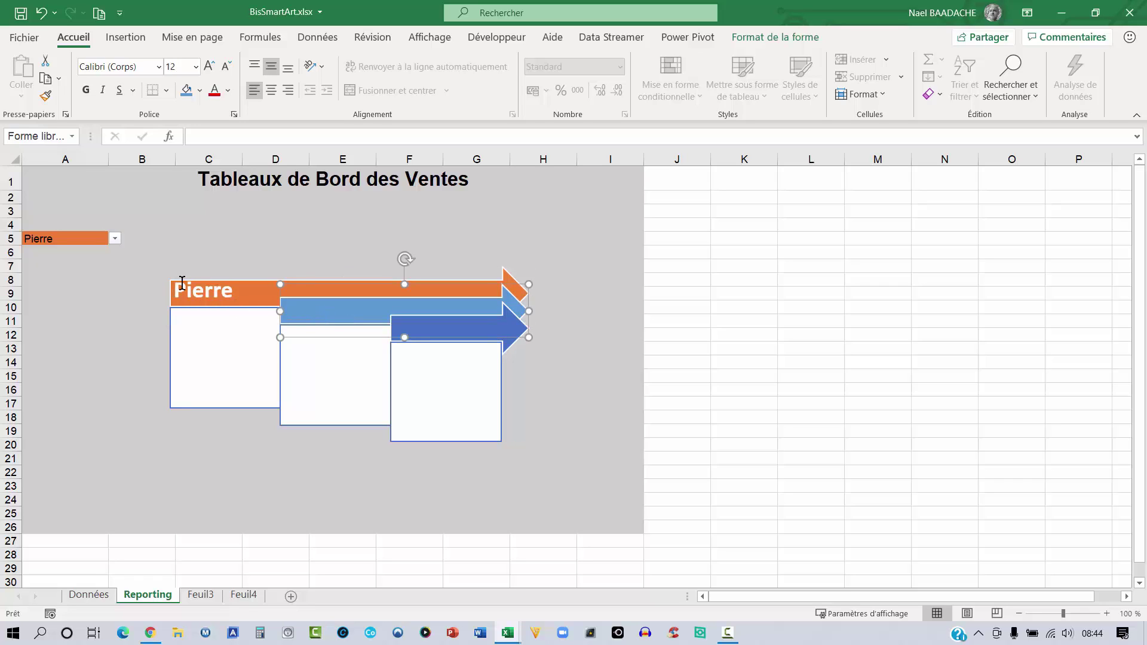
left_click(117, 239)
left_click(117, 239)
left_click(412, 333)
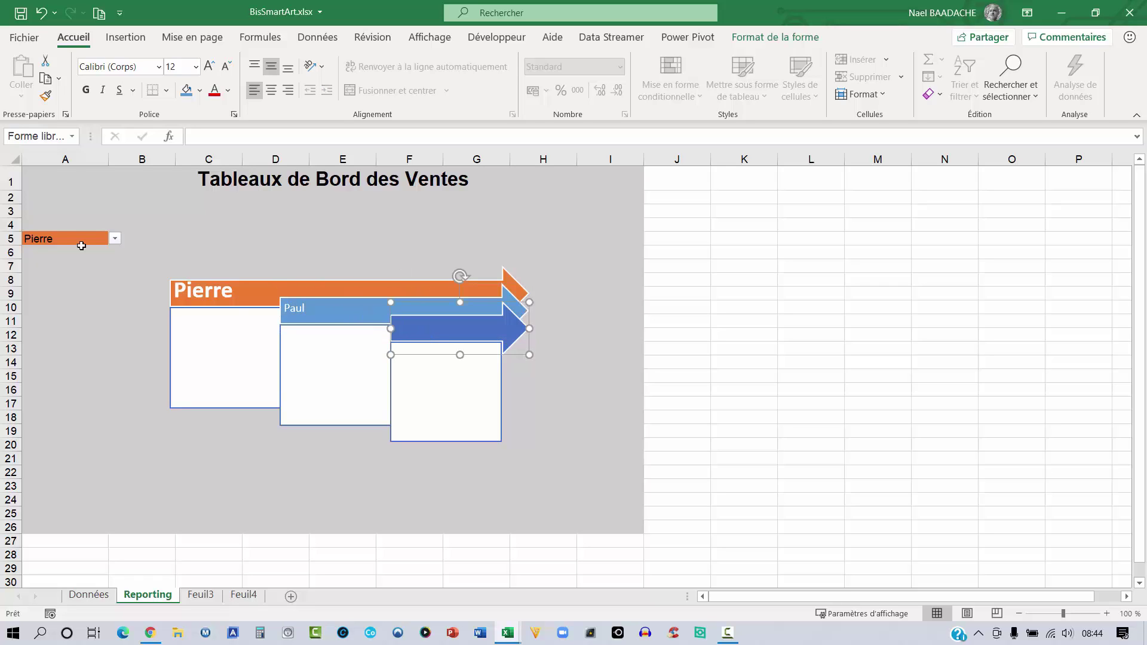
left_click(116, 239)
left_click(116, 239)
left_click(211, 288)
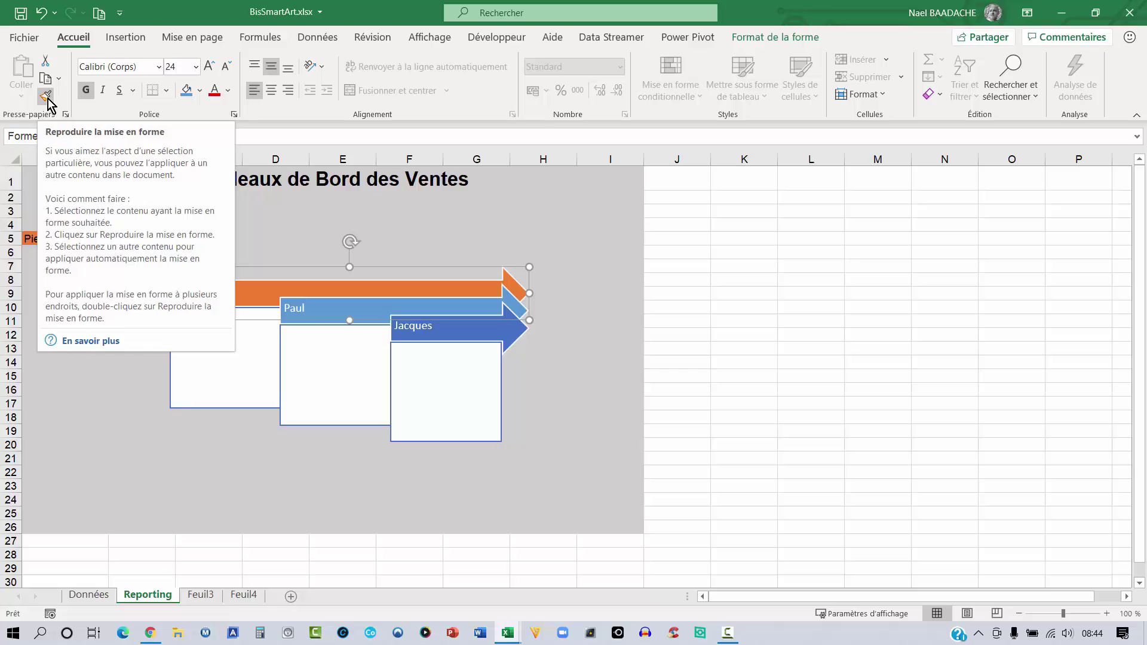
Copy the Pierre arrow's orange fill and large bold label onto the Paul and Jacques arrows
left_click(48, 98)
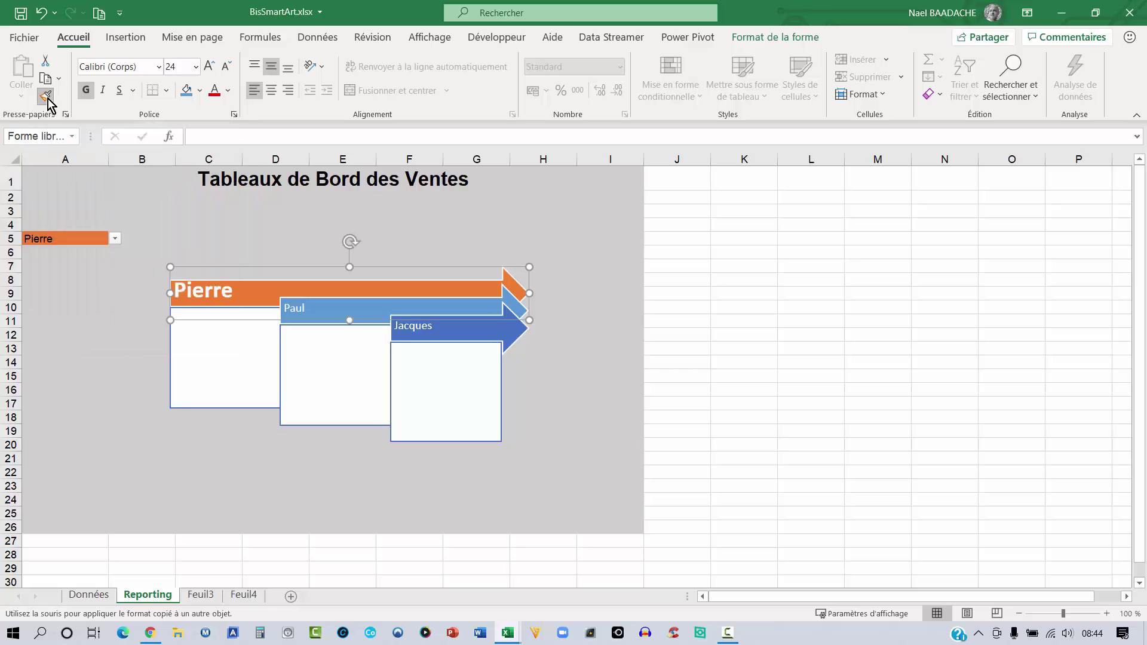
left_click(321, 316)
left_click(454, 329)
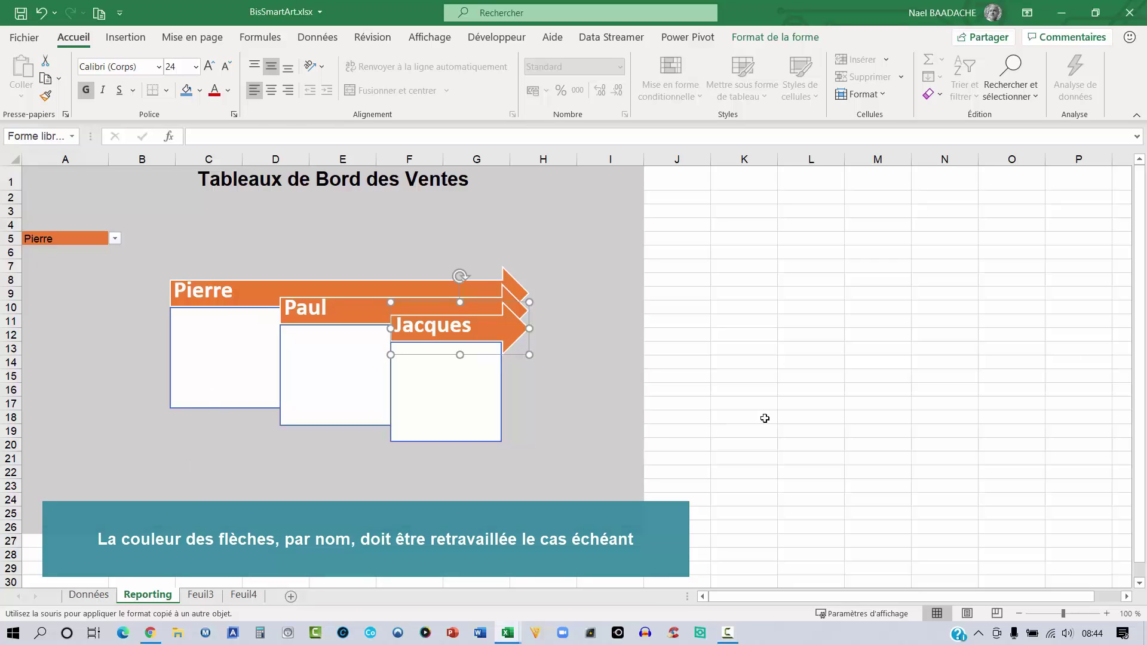
On the Données sheet, select the Total cells N2 to N4
left_click(92, 595)
left_click(988, 186)
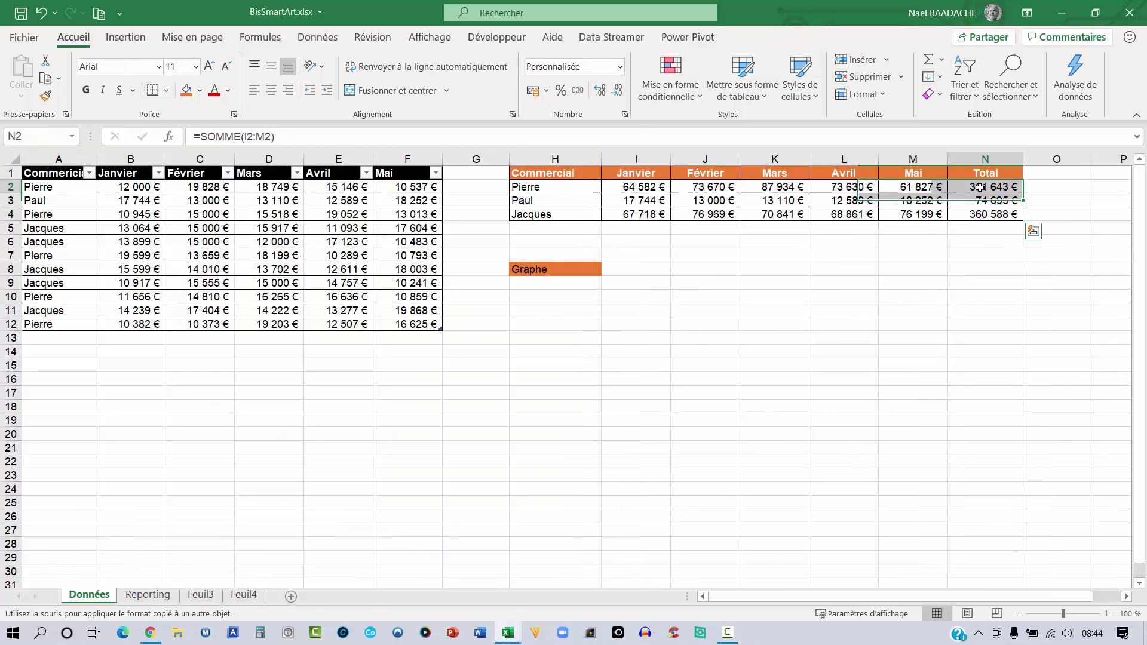
left_click_drag(989, 187, 988, 213)
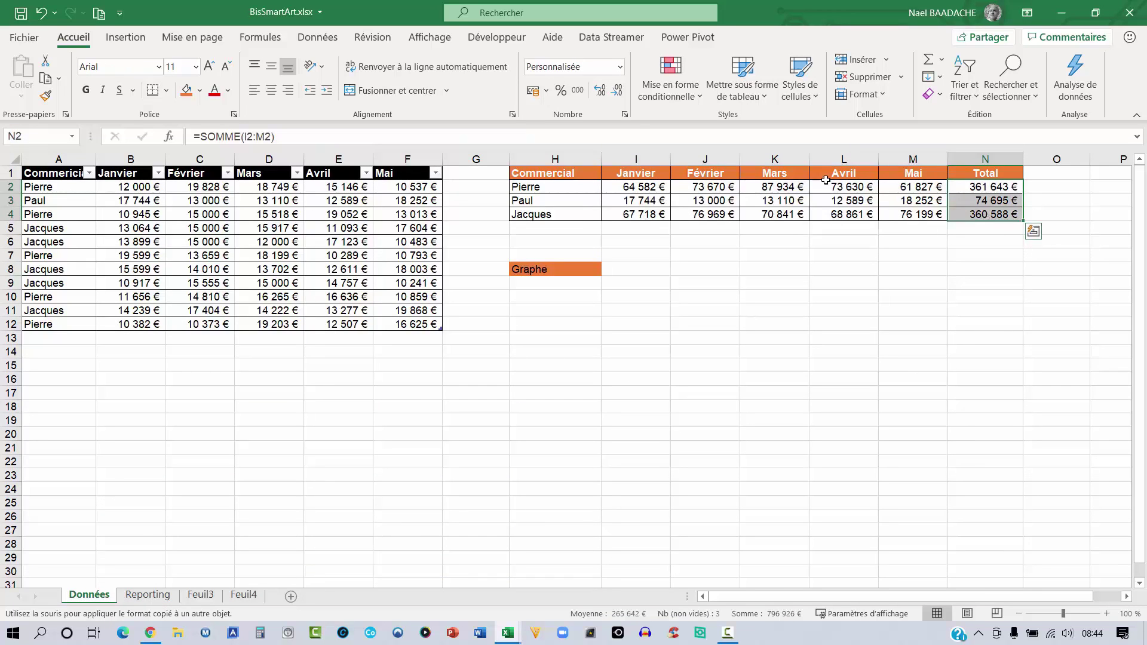
Link the box under the Pierre arrow to Données cell N2, showing 361 643 €
left_click(148, 595)
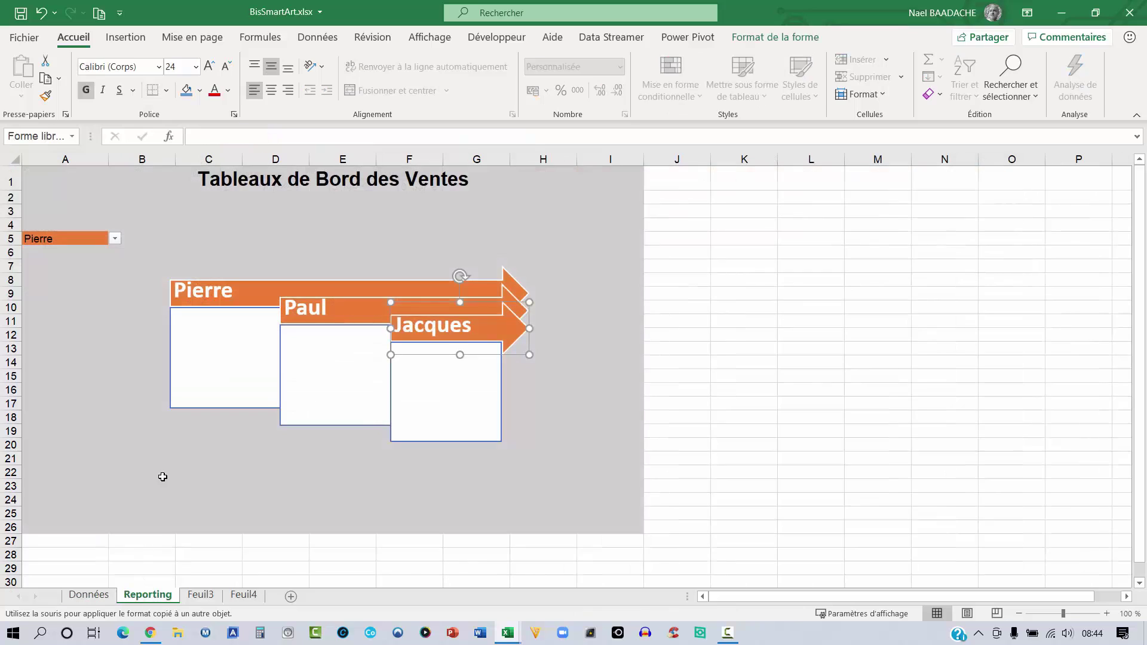
left_click(219, 367)
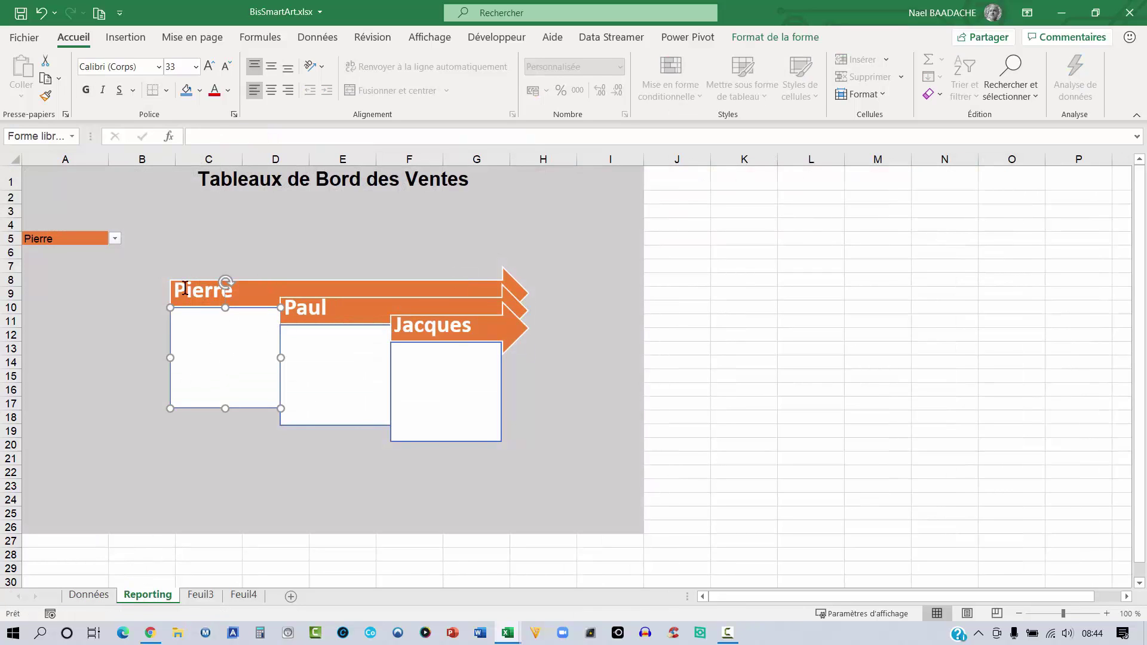
left_click(205, 136)
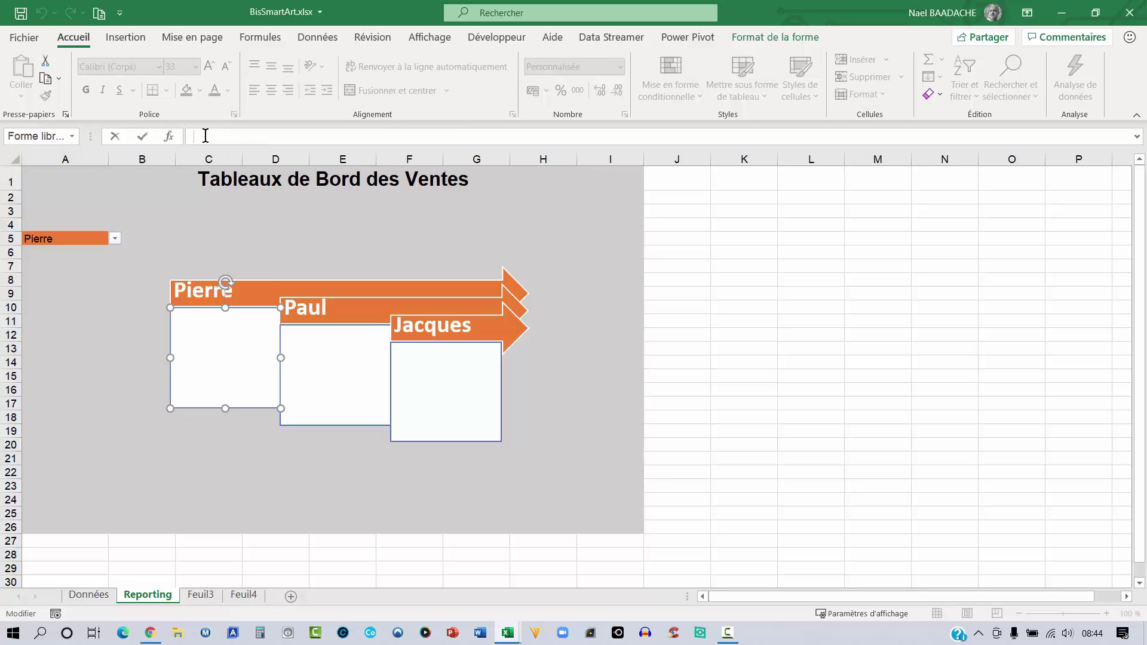
type("=")
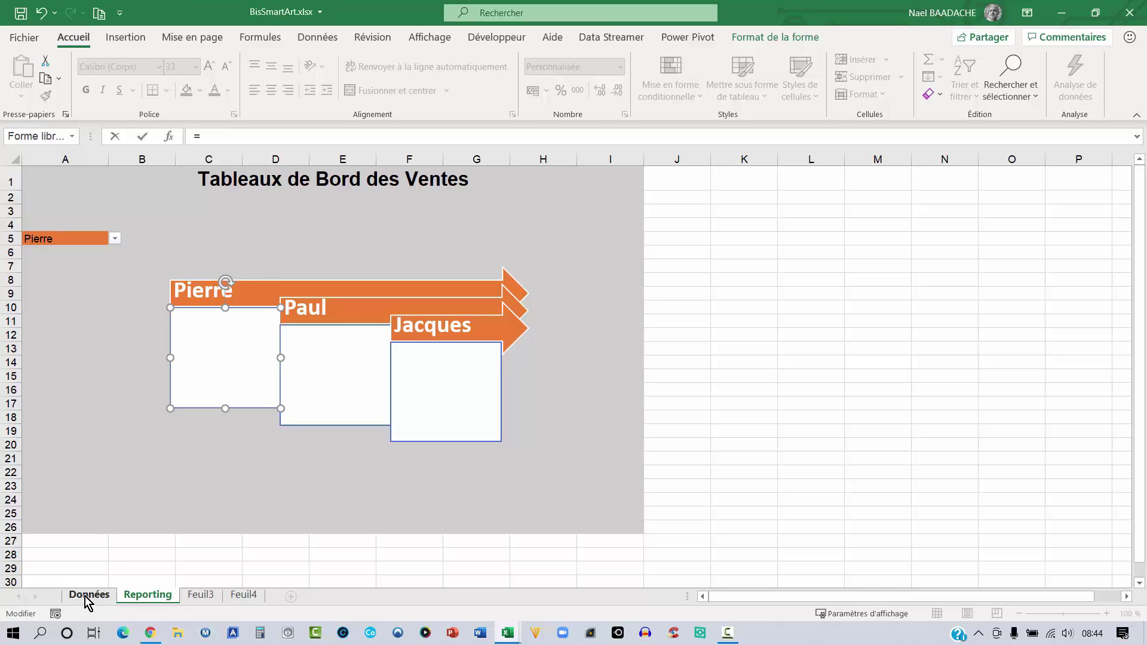
left_click(85, 596)
left_click(979, 188)
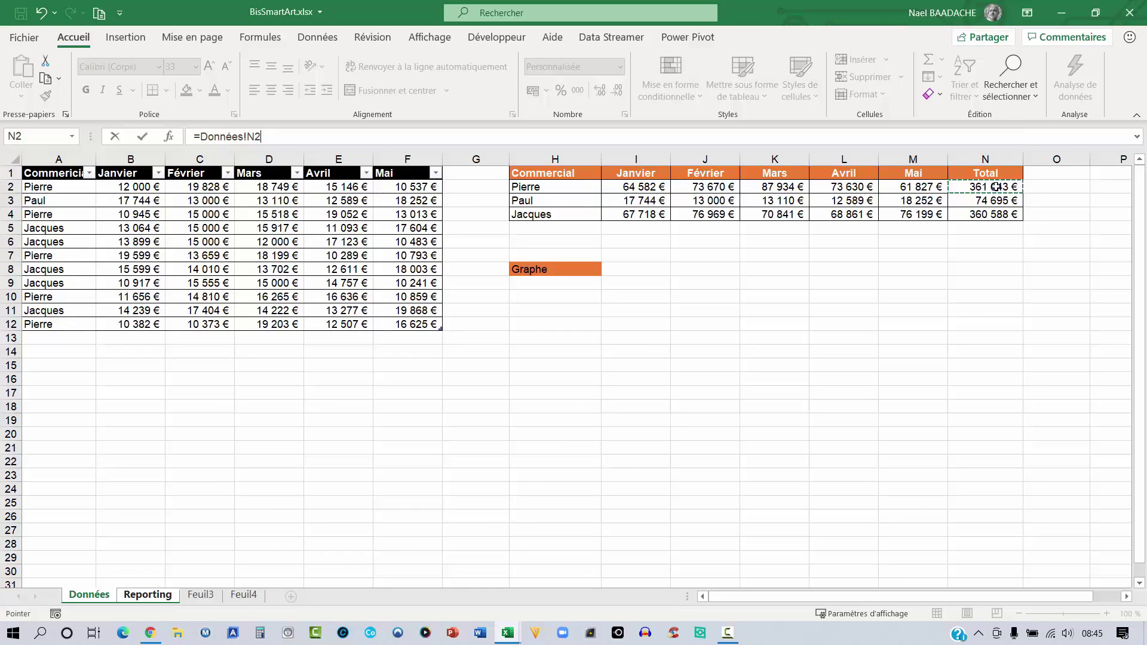
key("Return")
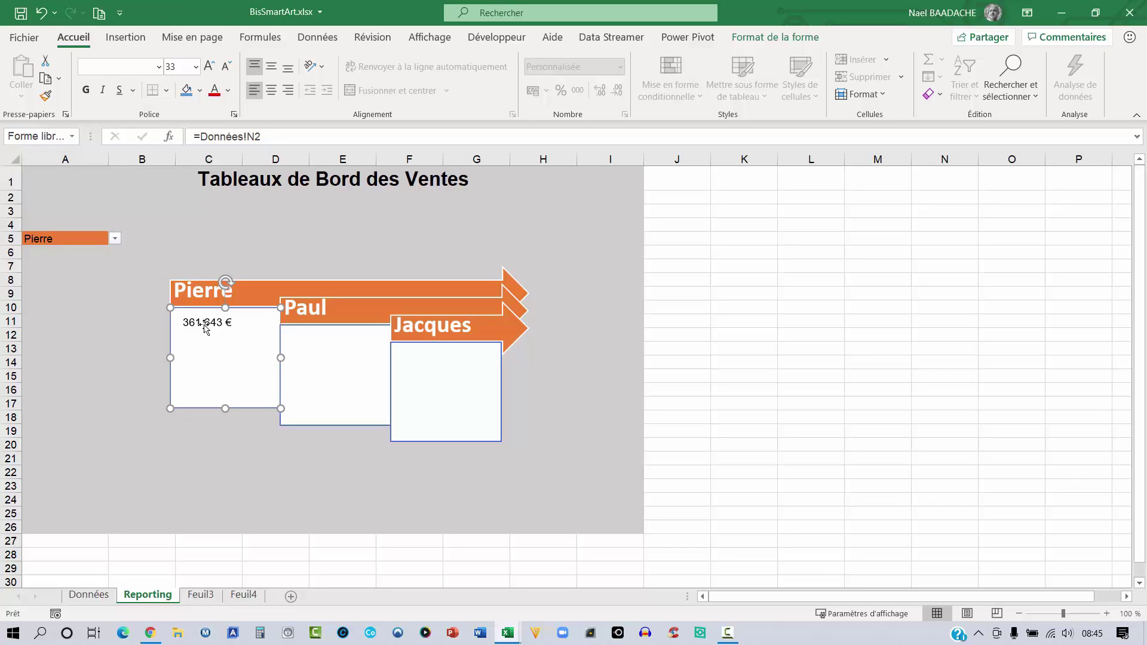
Link the box under the Paul arrow to Données cell N3, showing 74 695 €
left_click(338, 367)
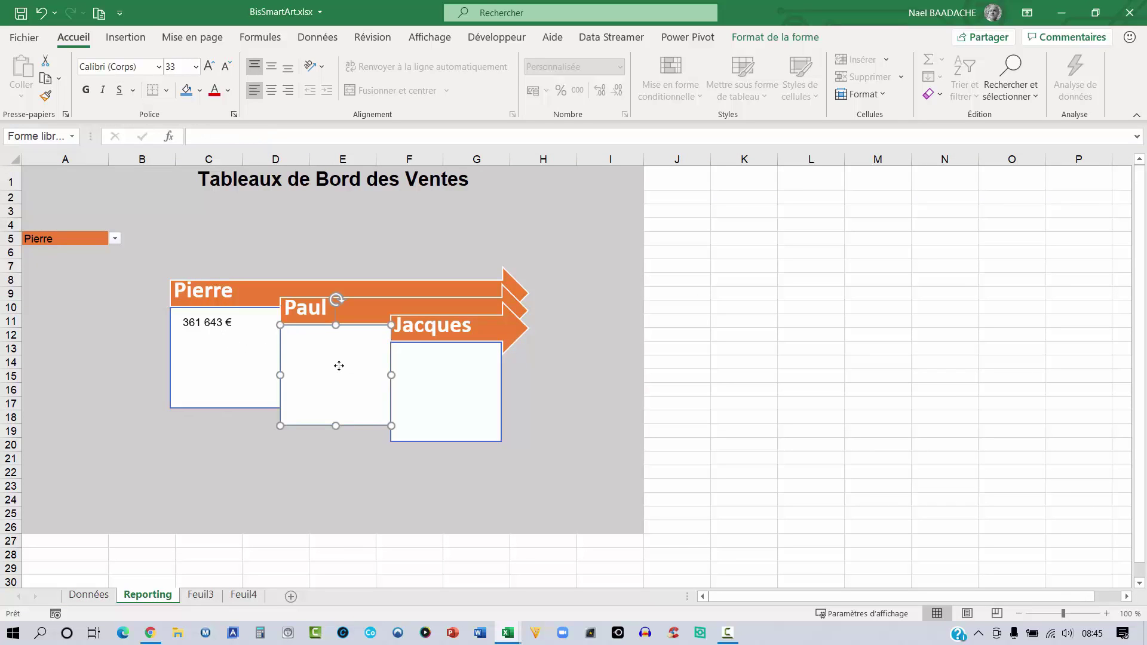
left_click(208, 132)
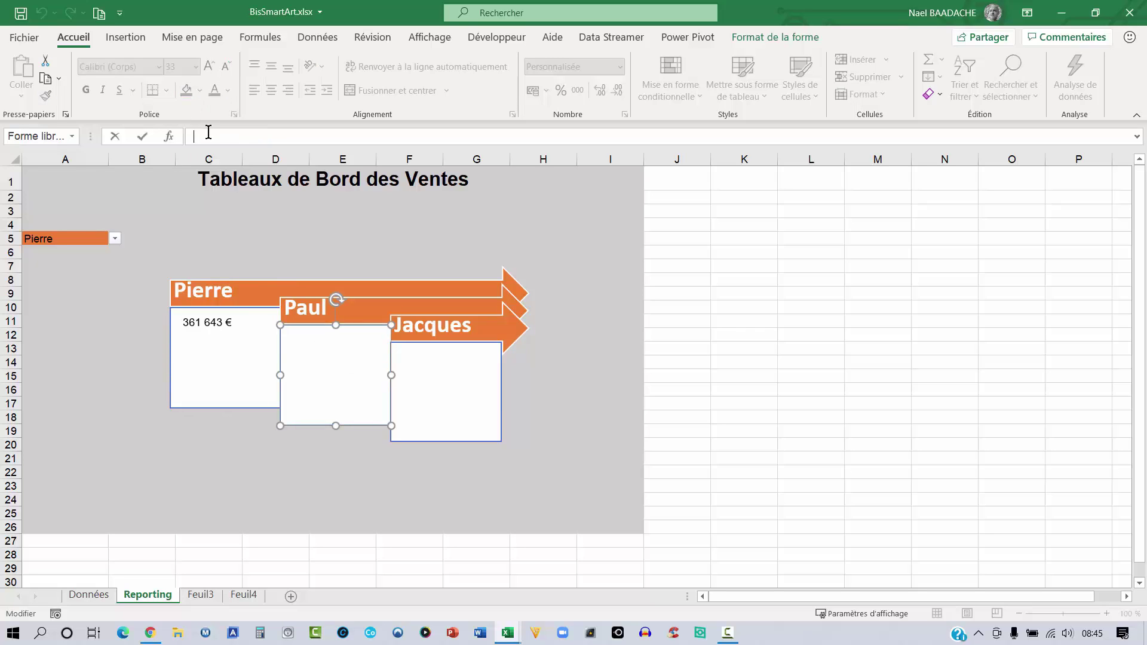
type("=")
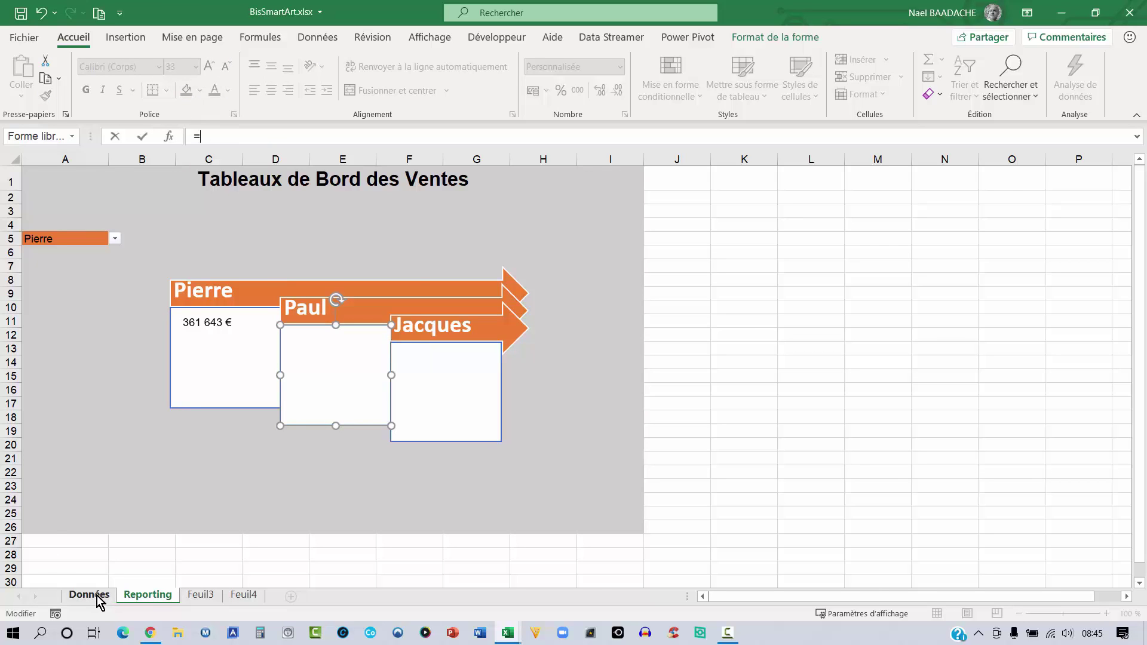
left_click(98, 596)
left_click(977, 200)
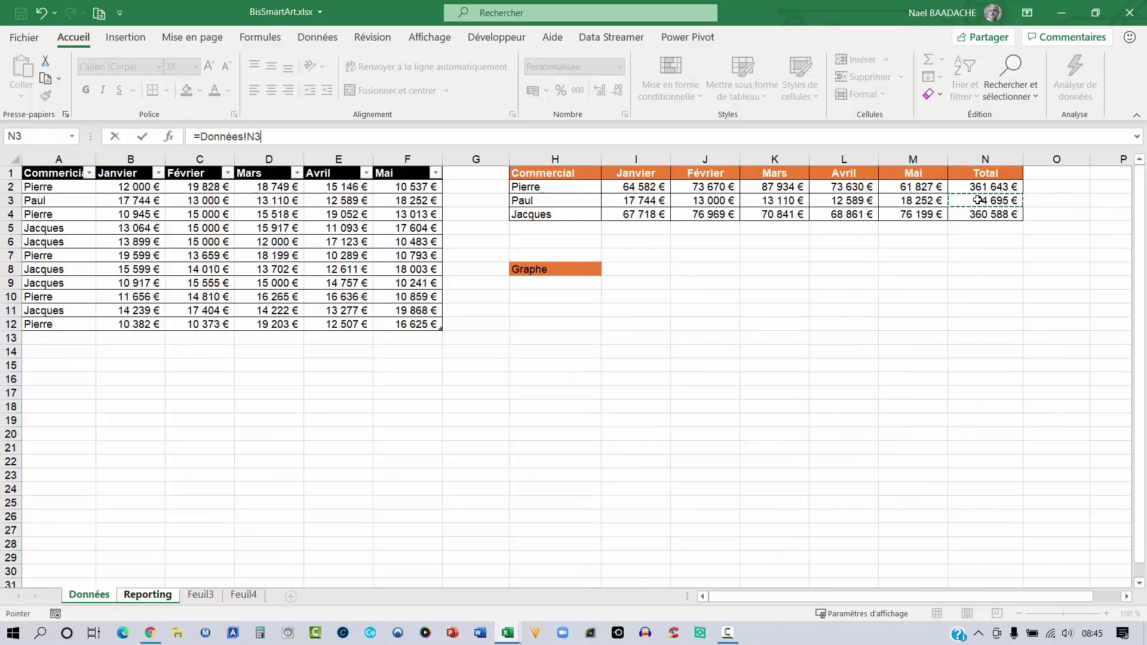
key("Return")
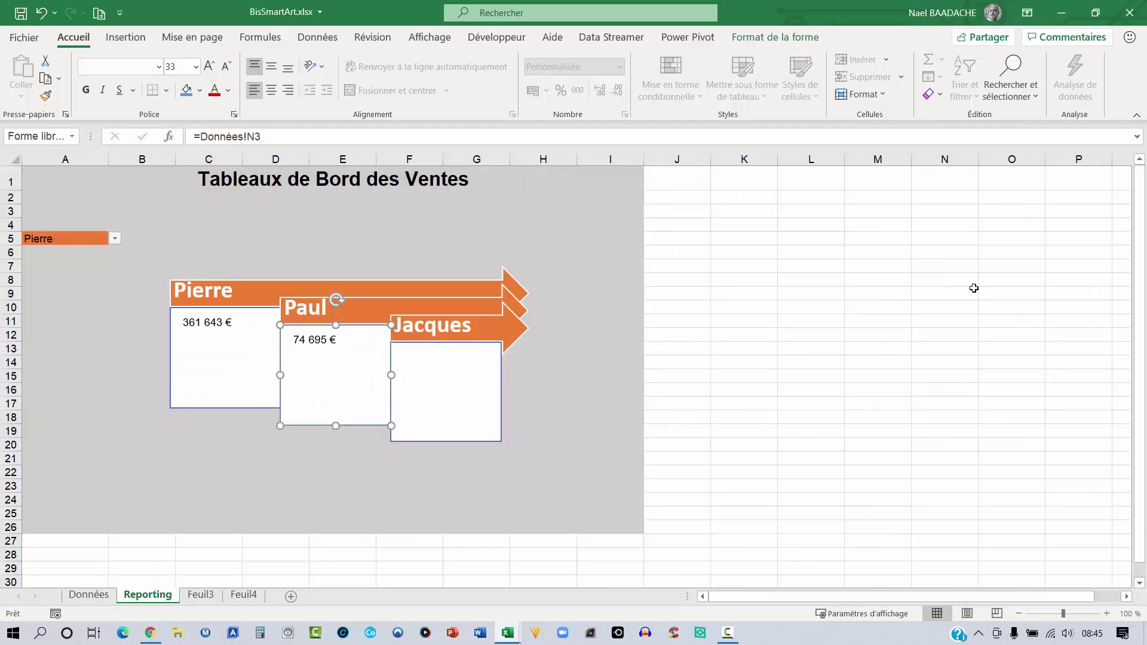
Link the box under the Jacques arrow to Données cell N4, showing 360 588 €
left_click(427, 387)
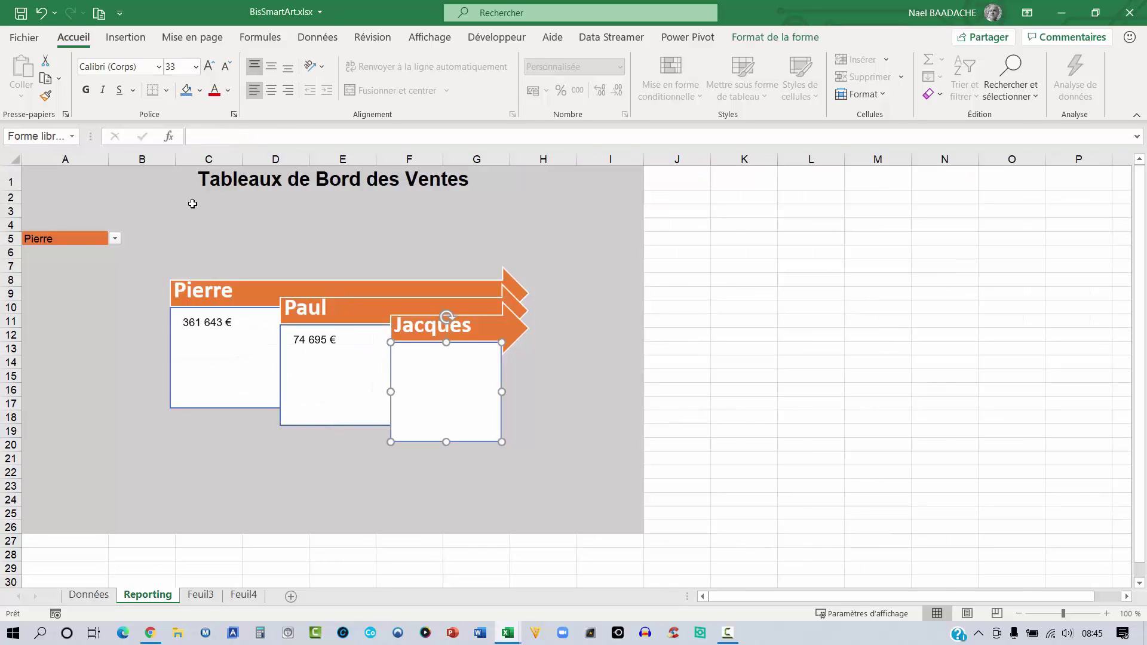
left_click(203, 141)
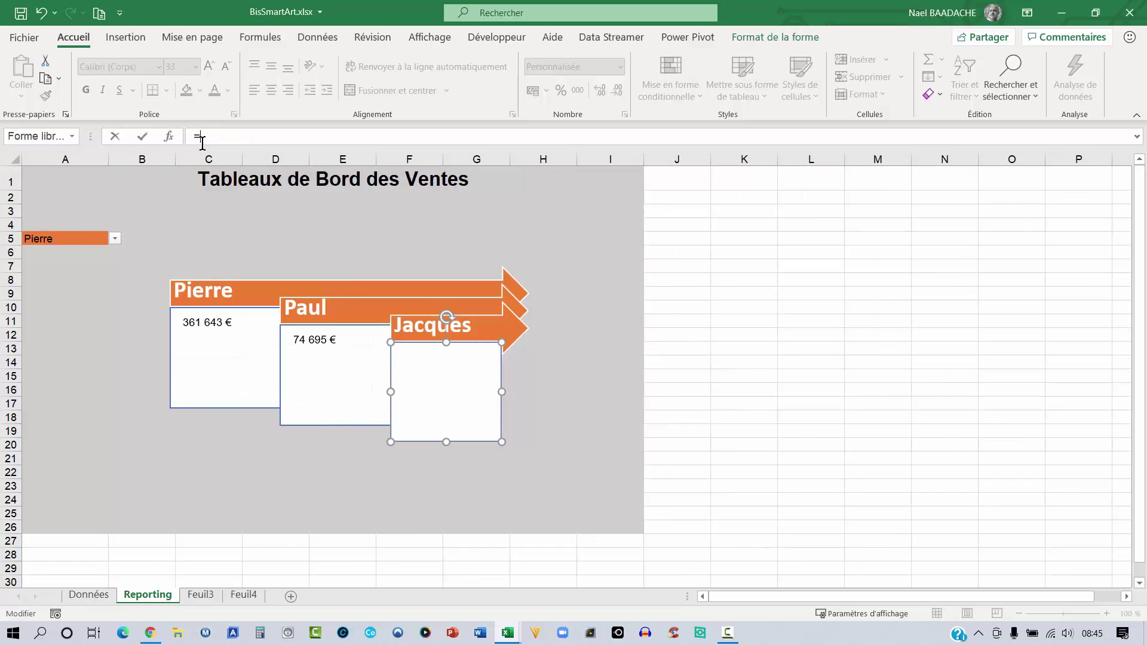
type("=")
left_click(89, 595)
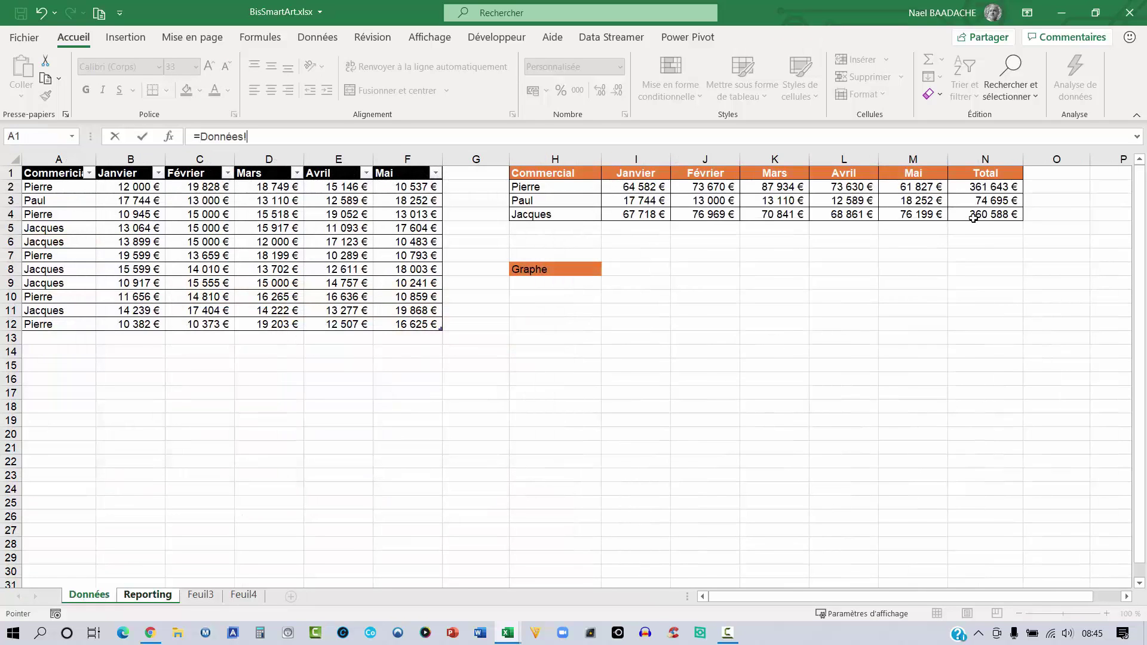
left_click(979, 216)
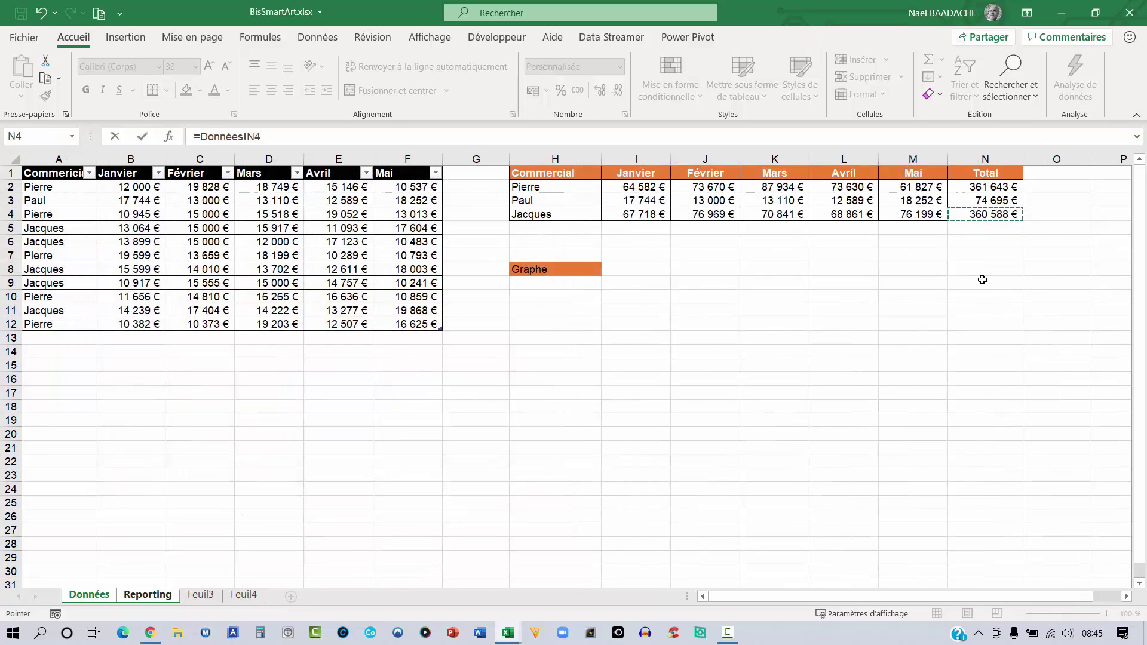
key("Return")
left_click(193, 357)
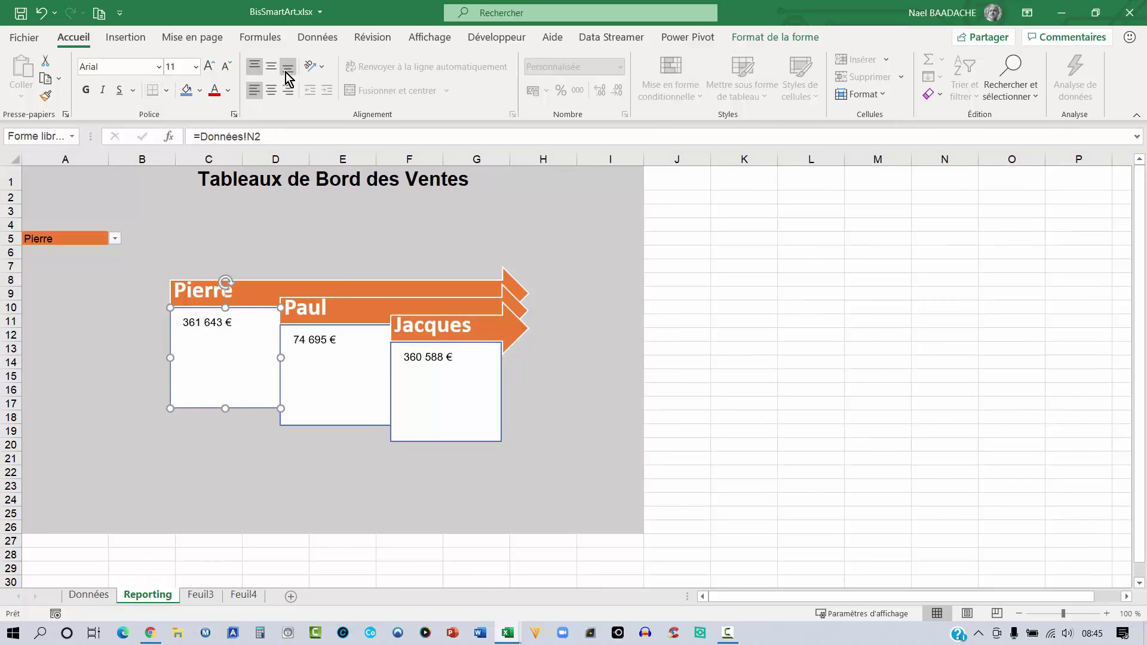
Centre Pierre's total in its box, make it bold and larger, and colour it dark red
left_click(271, 67)
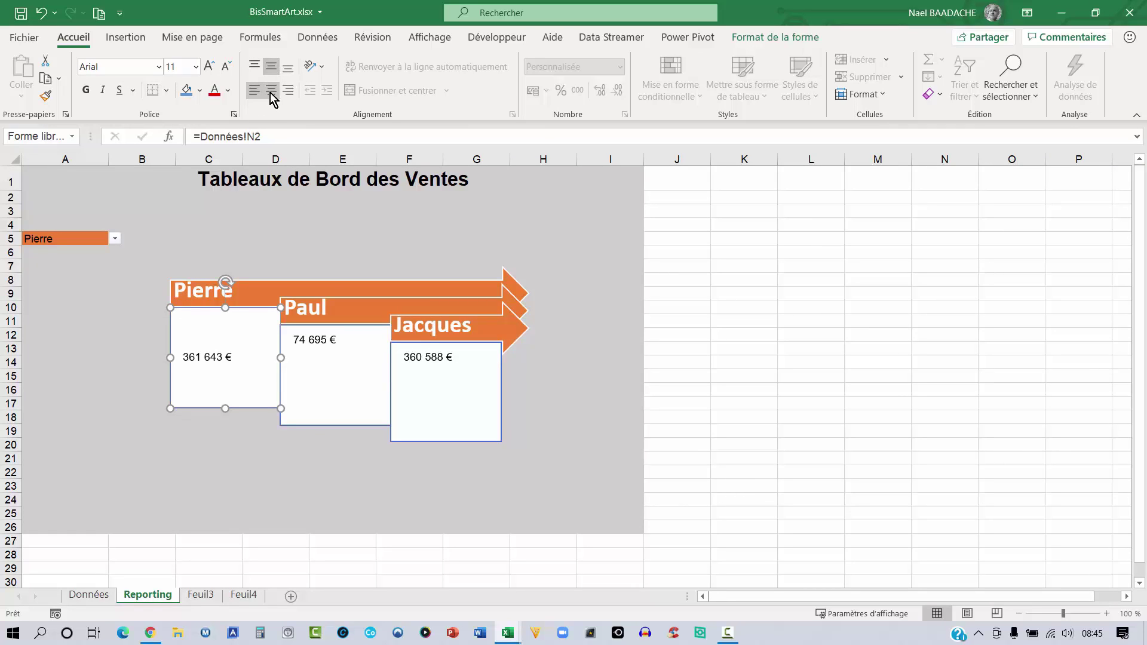
left_click(271, 91)
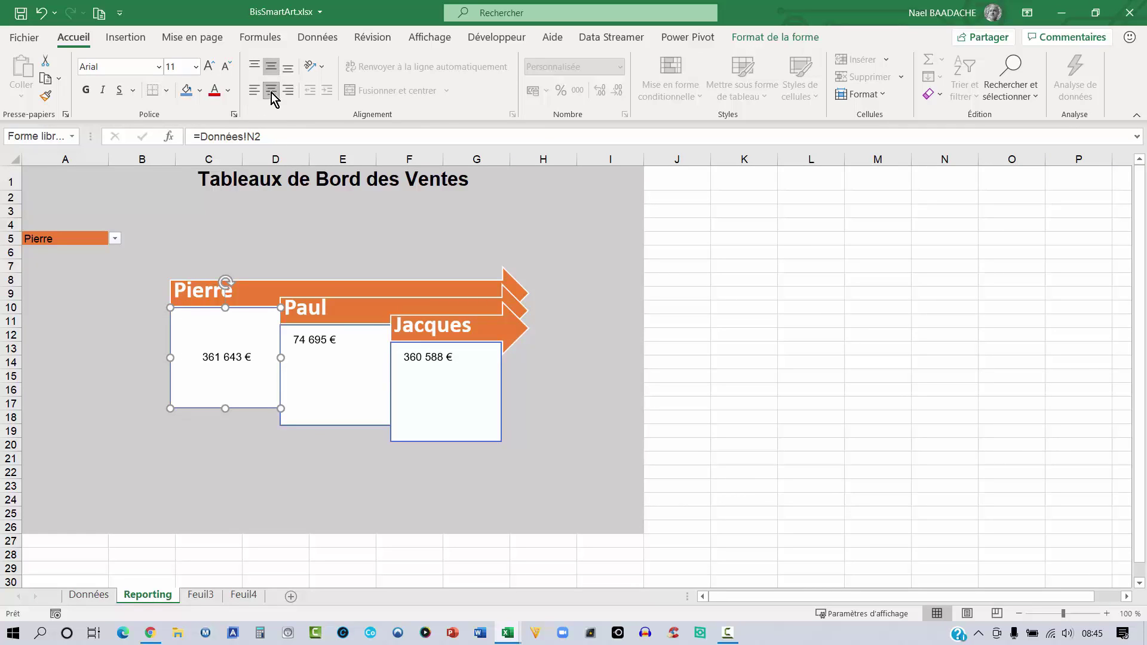
left_click(88, 95)
left_click(210, 71)
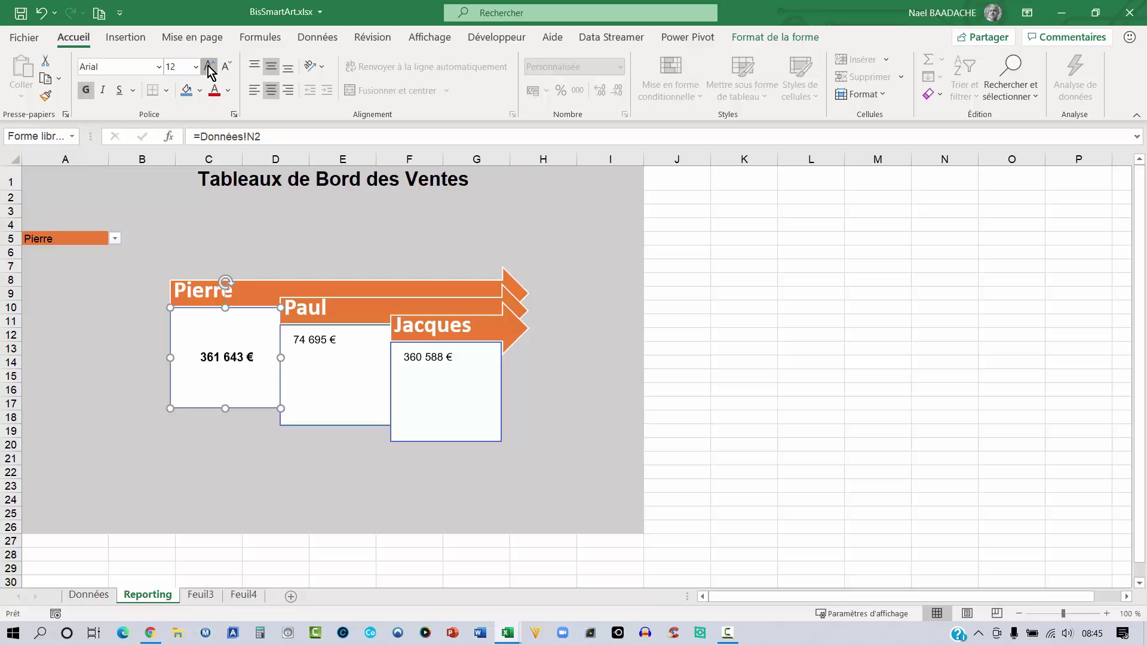
left_click(210, 70)
left_click(211, 70)
left_click(211, 71)
left_click(228, 90)
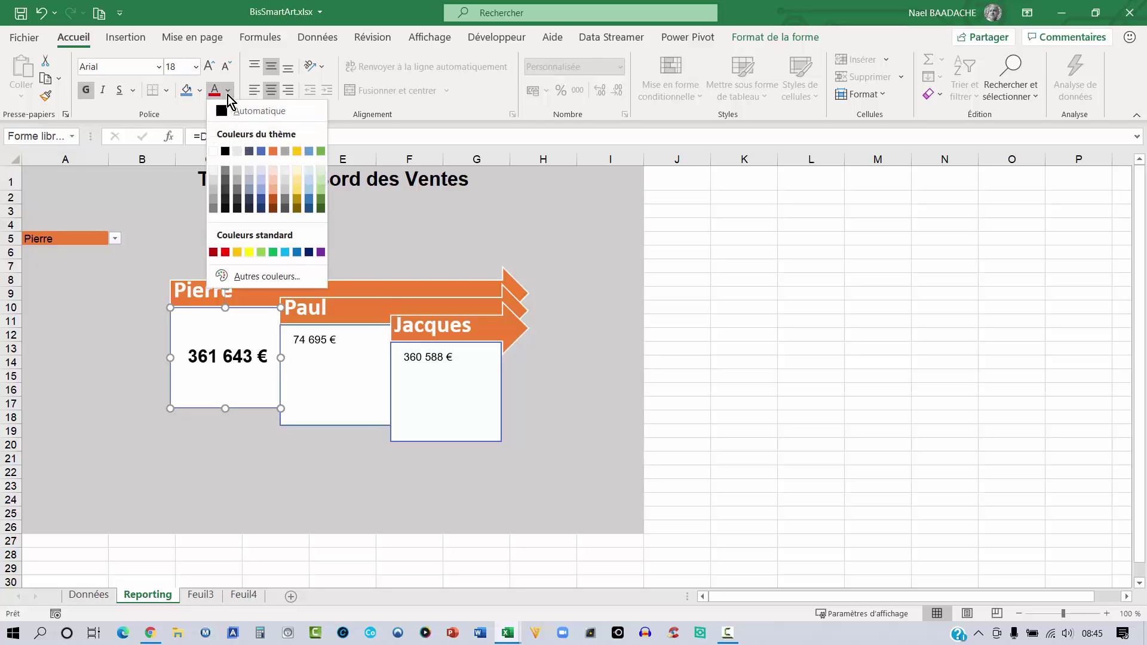
left_click(213, 252)
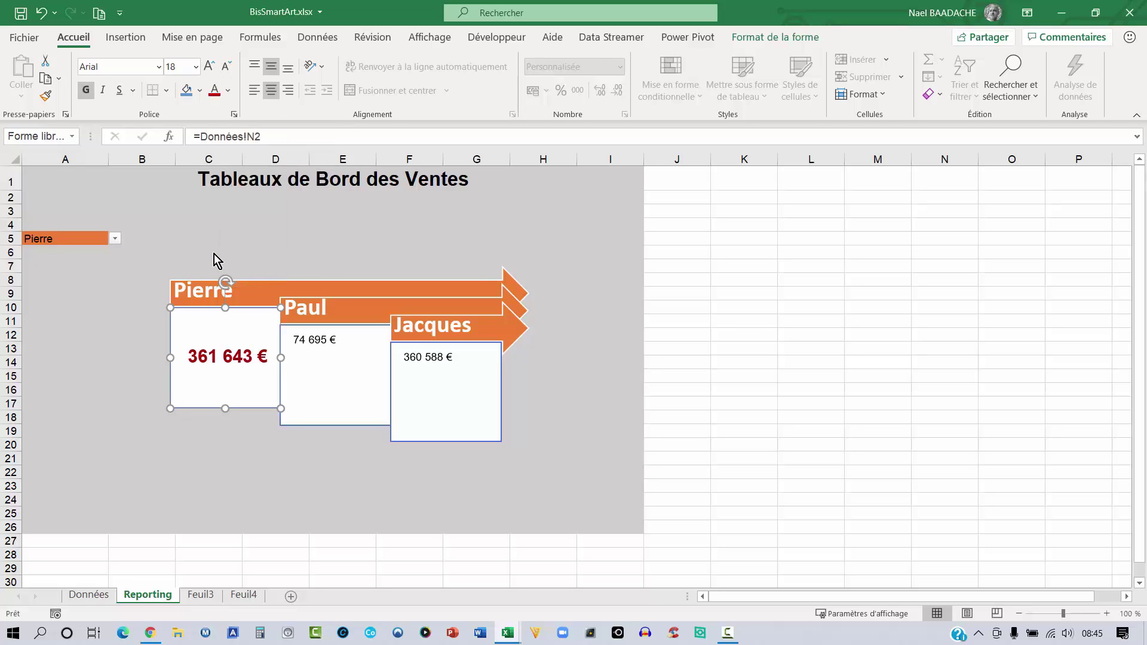
Copy the dark red total formatting onto Paul's and Jacques's boxes
left_click(46, 101)
left_click(319, 369)
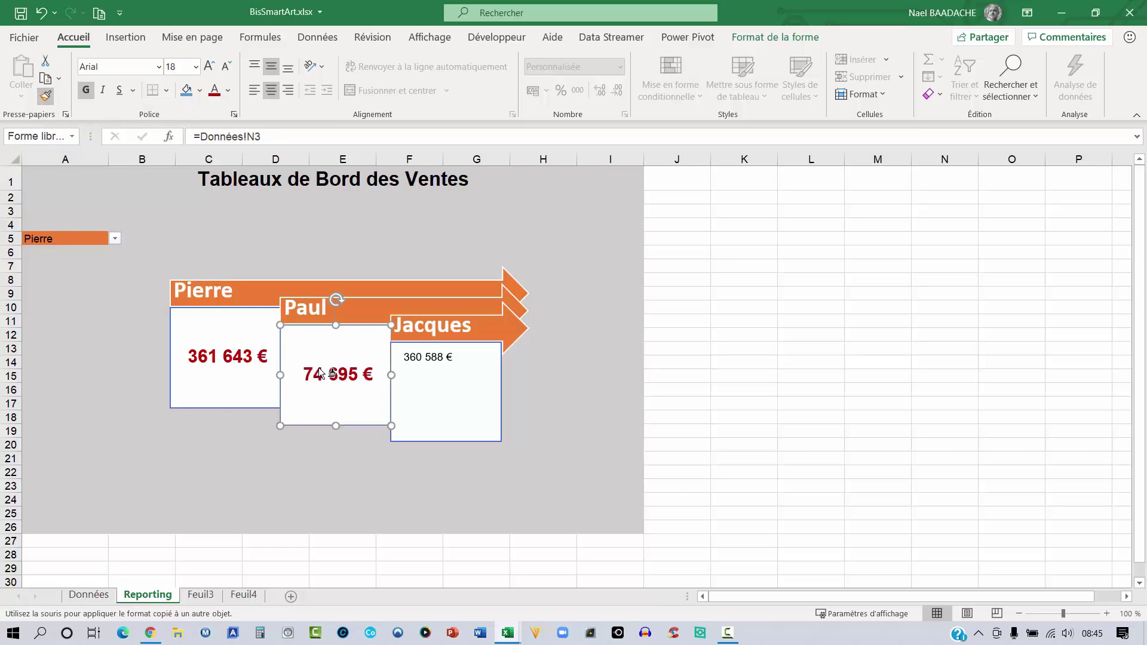
left_click(427, 389)
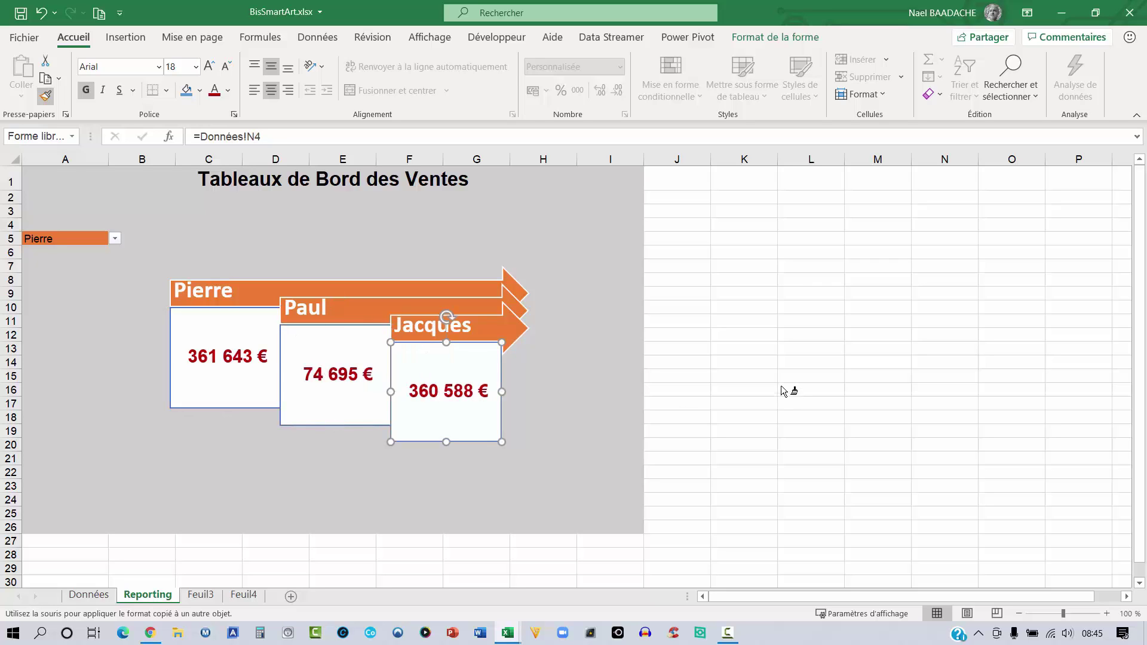
key("Escape")
key("Escape")
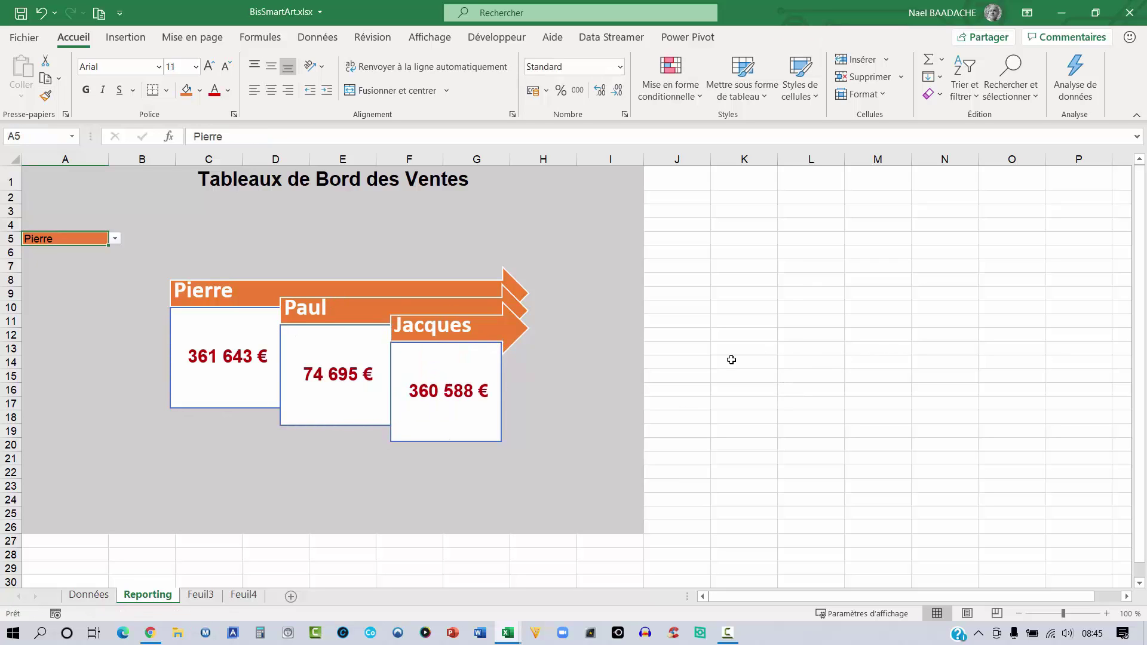
On Données, add a new row for Pierre with 50 000 € in Janvier
left_click(89, 595)
left_click(68, 337)
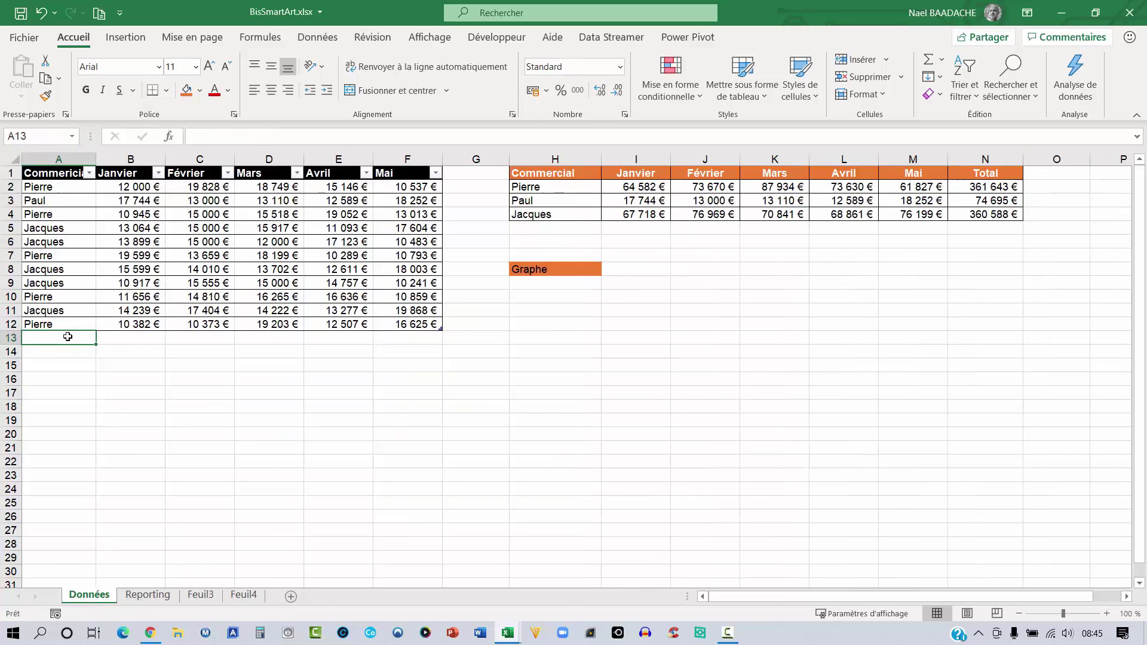
type("Pierre")
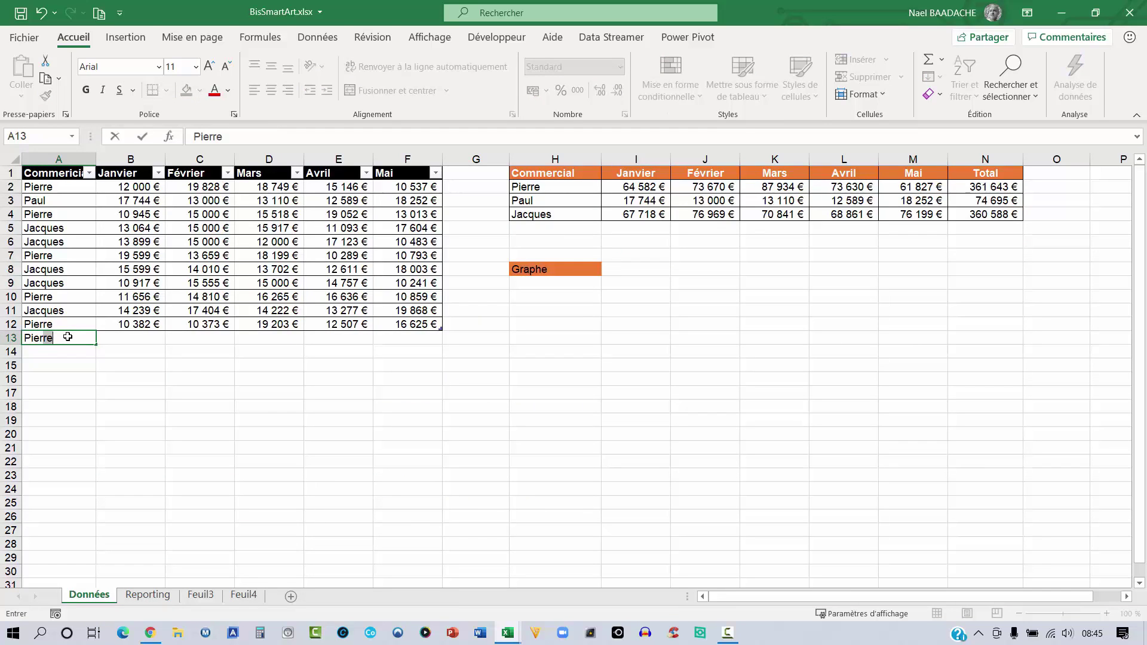
key("Tab")
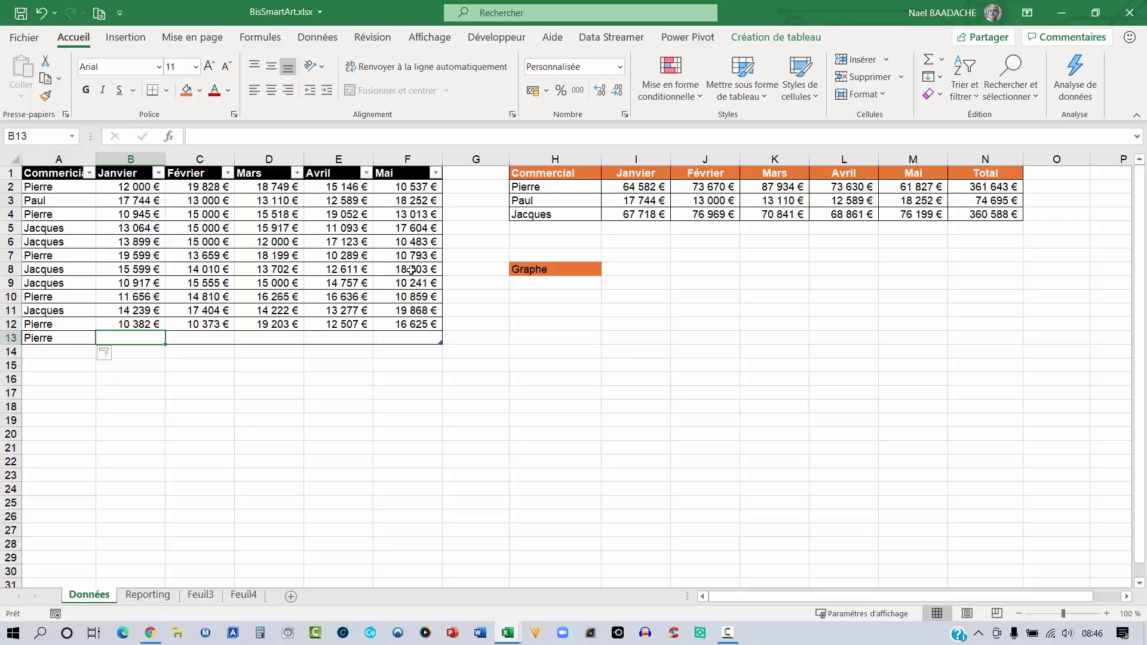
type("50000")
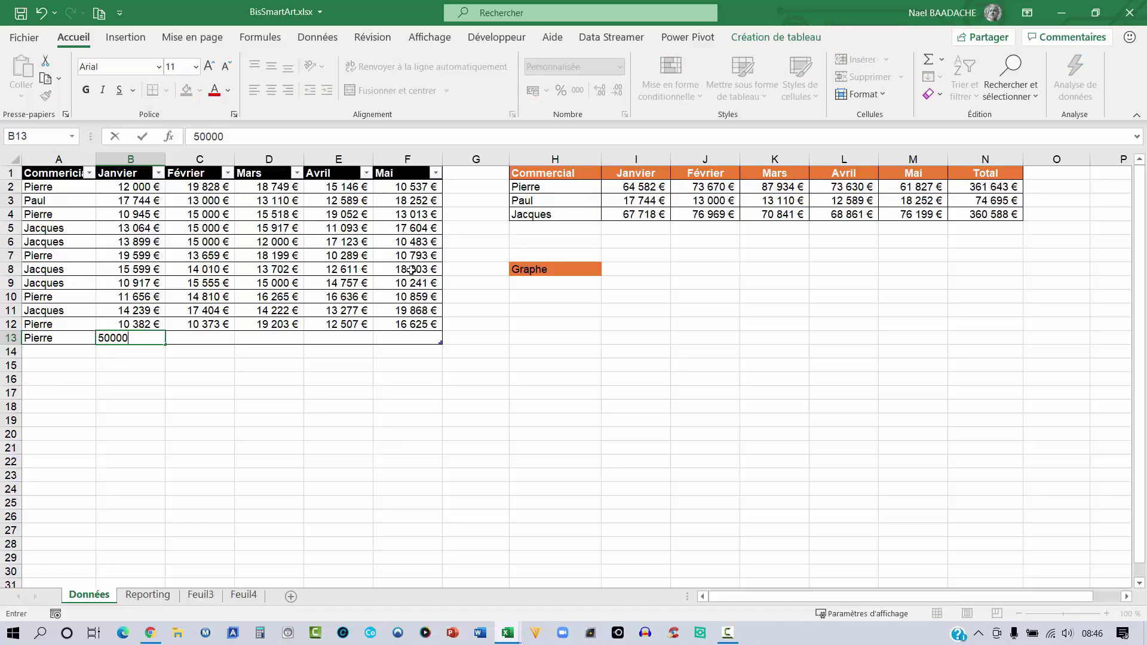
key("Return")
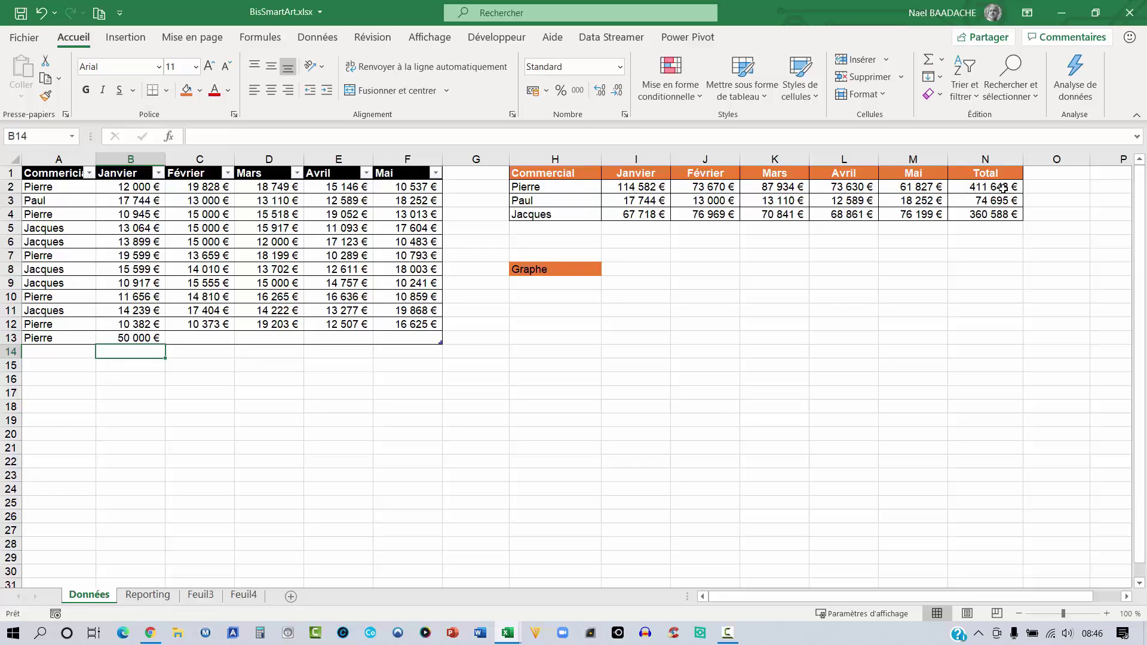
left_click(141, 597)
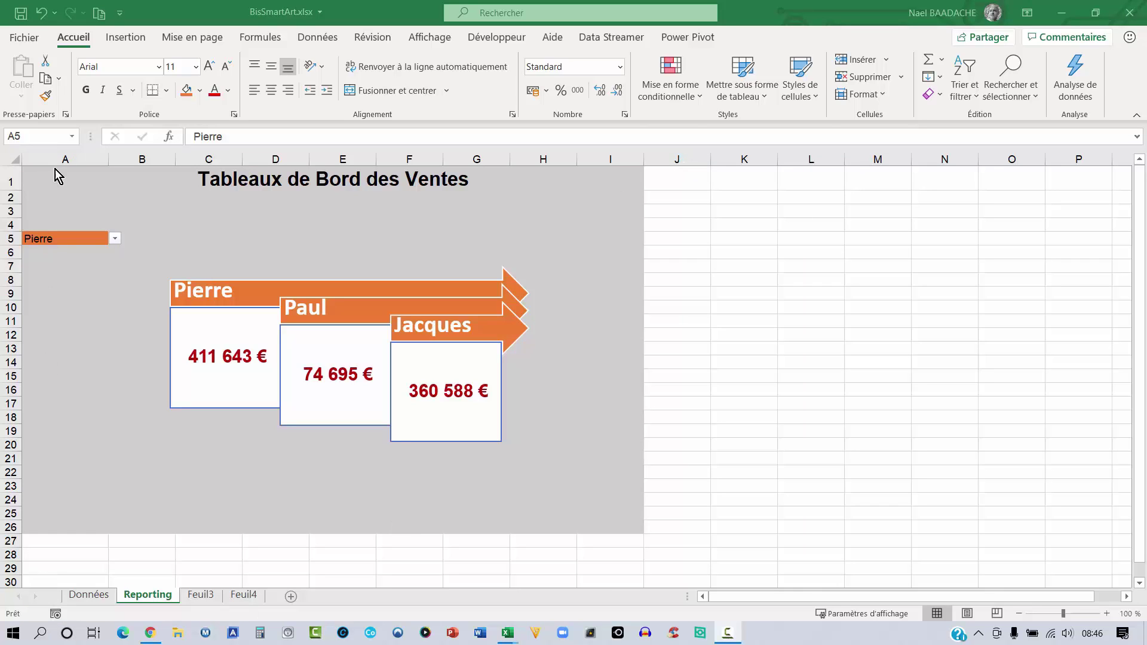
Select the dashboard range A1:I26 on the Reporting sheet
mouse_move(66, 175)
left_mouse_down()
mouse_move(274, 293)
mouse_move(285, 527)
left_mouse_up()
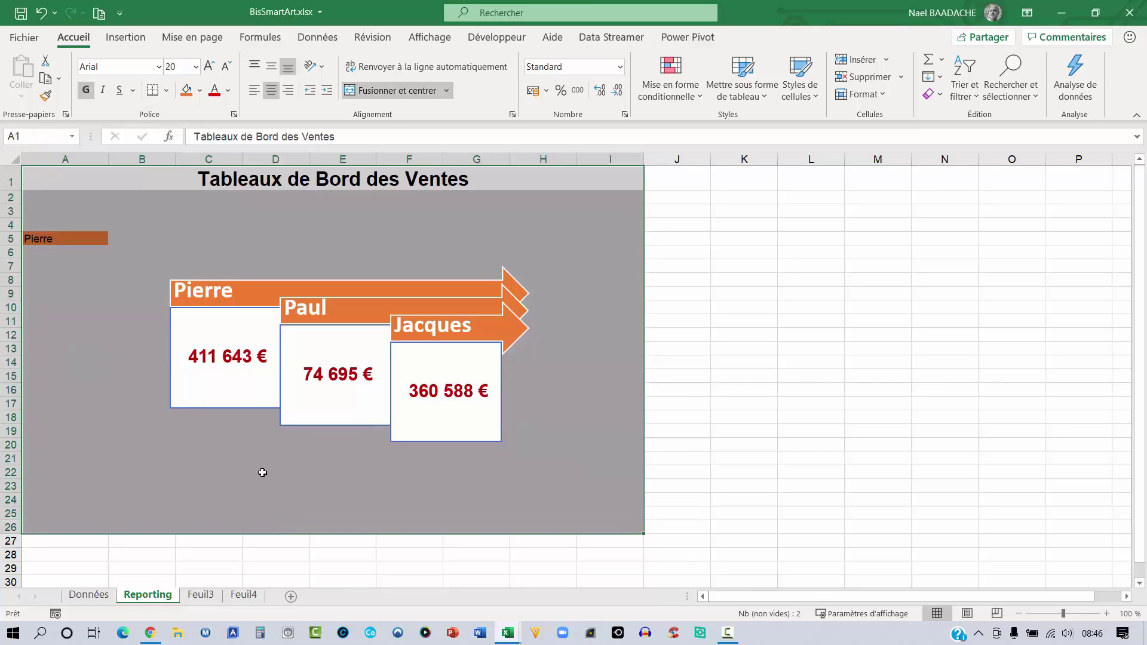
Hide all columns from J to the sheet's last column
left_click(683, 157)
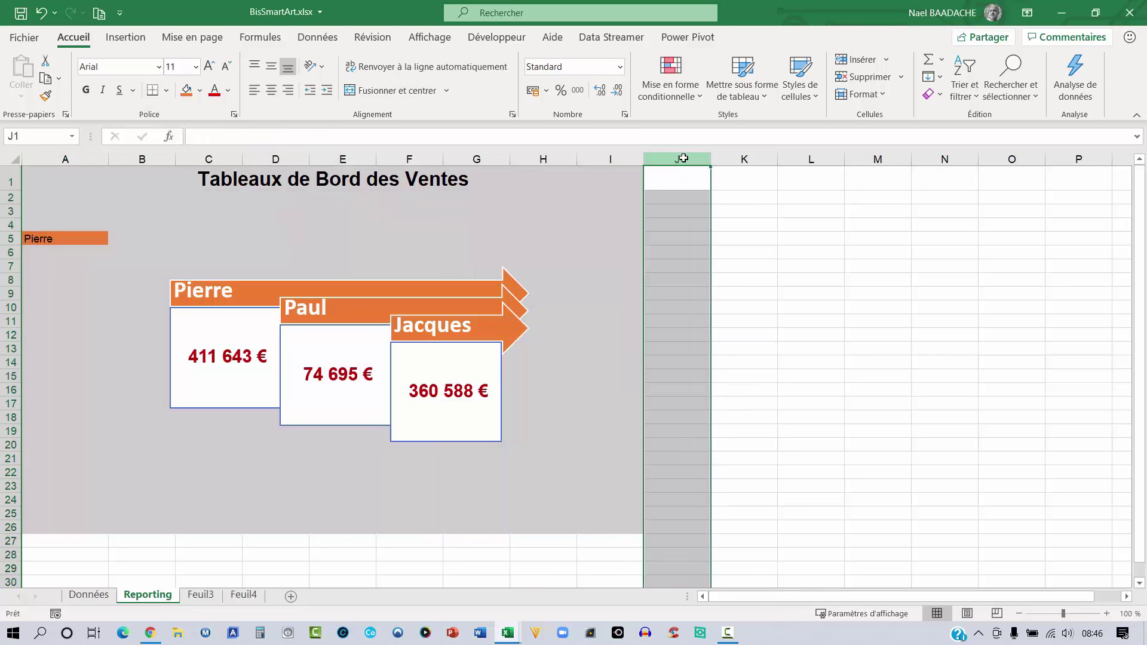
key("ctrl+shift+Right")
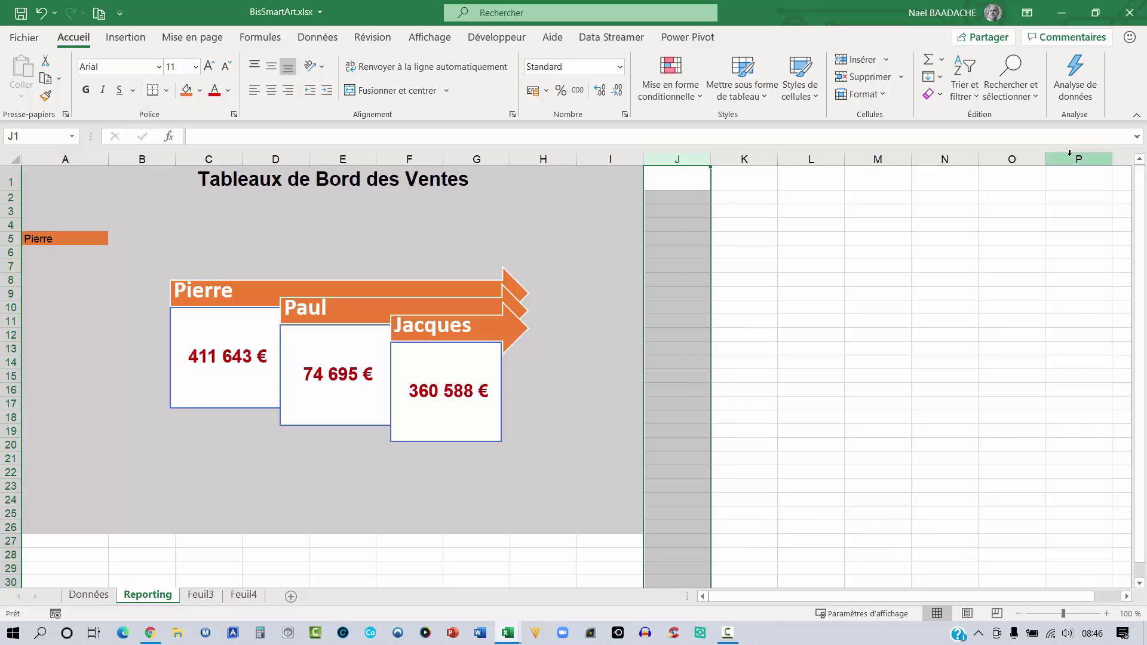
key("ctrl+shift+Right")
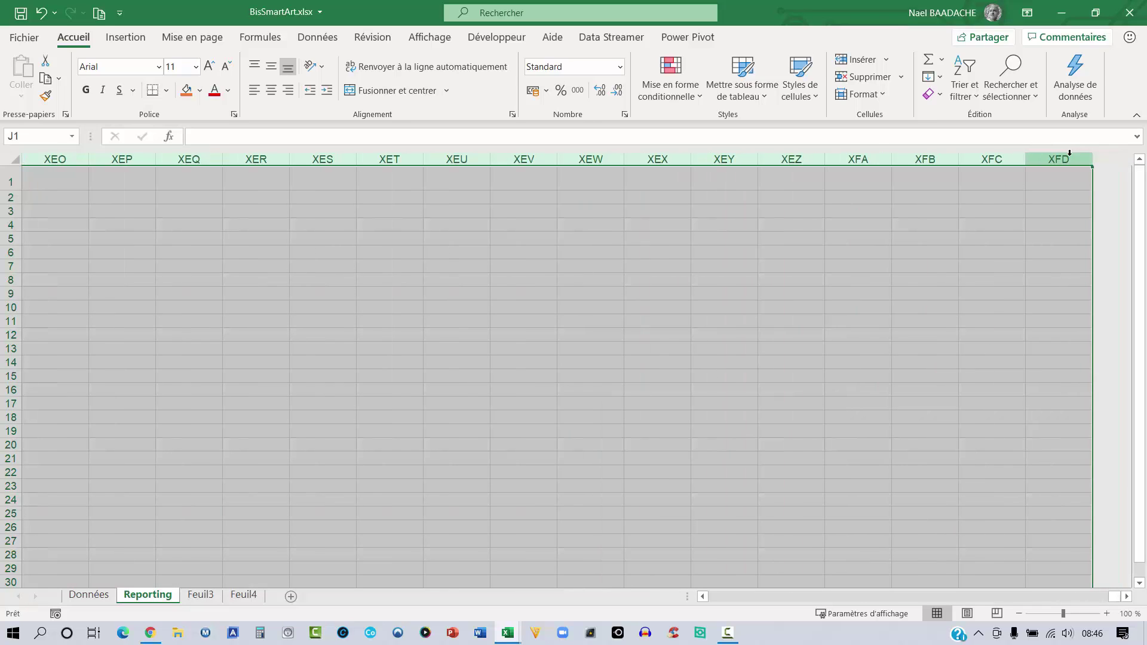
right_click(231, 242)
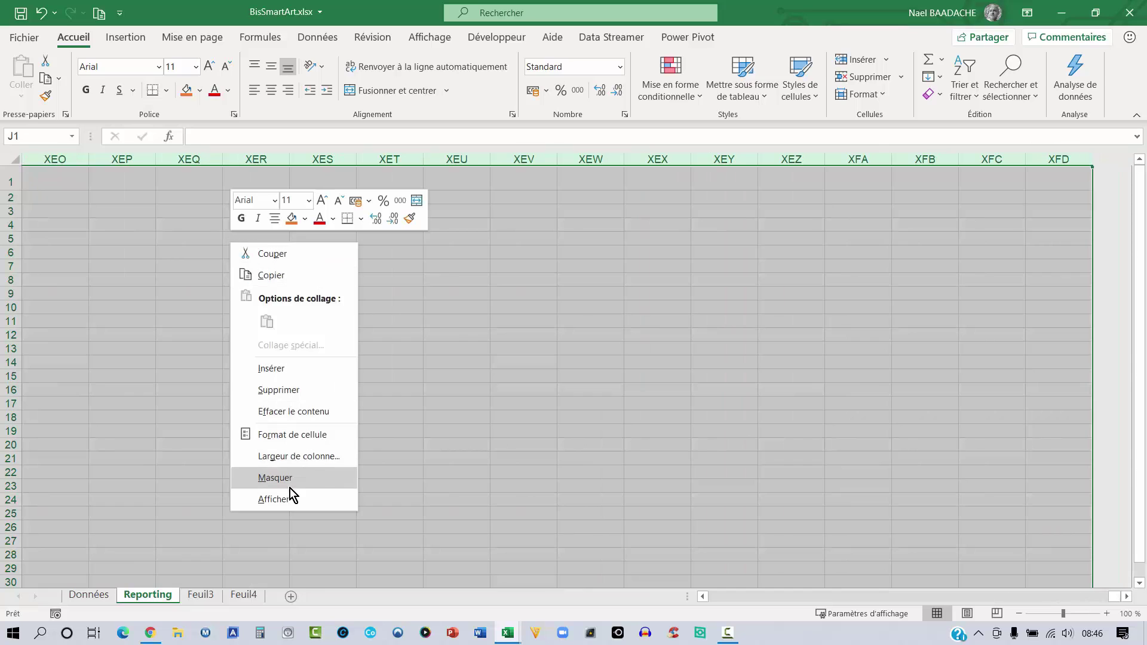
left_click(273, 478)
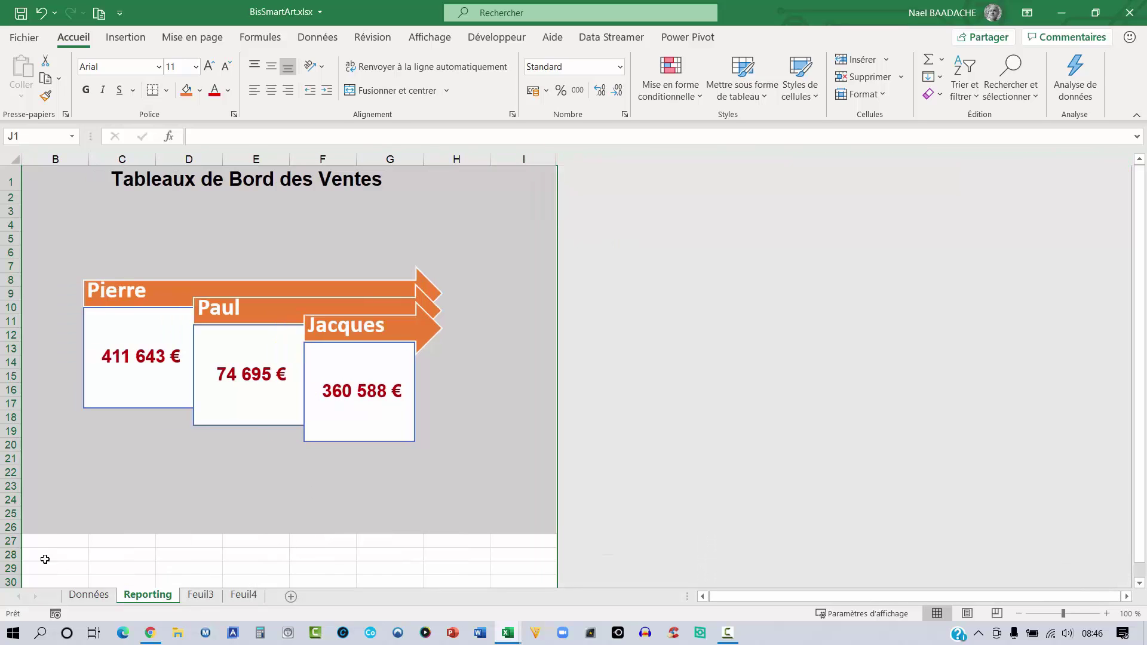
Hide all rows from 27 to the sheet's last row
left_click(7, 541)
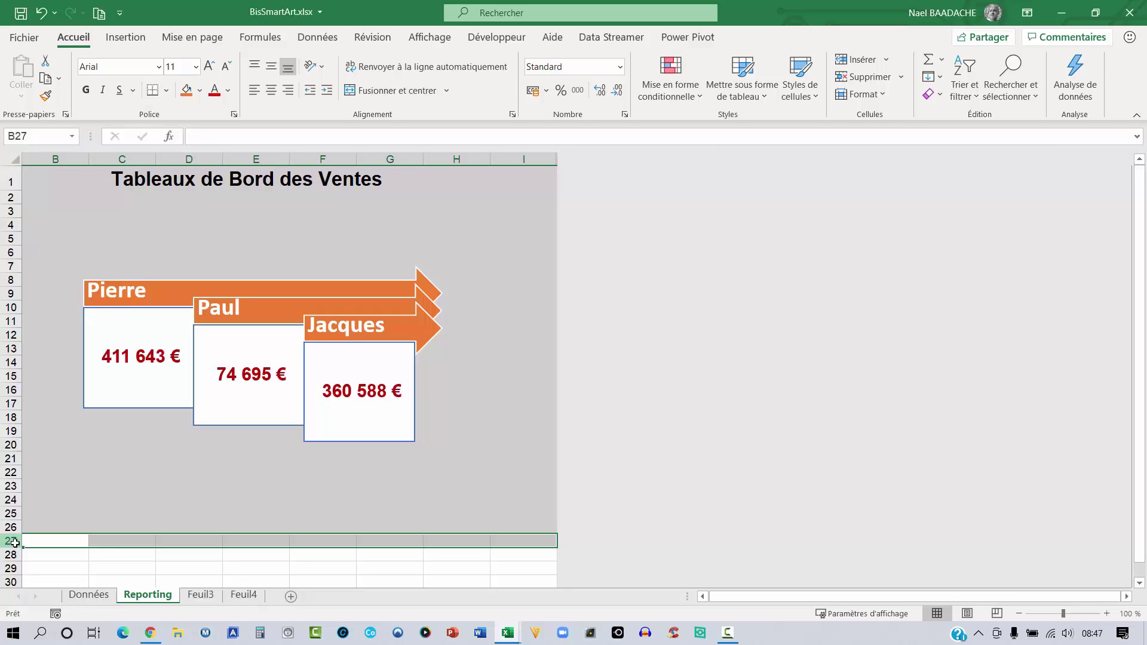
key("ctrl+shift+Down")
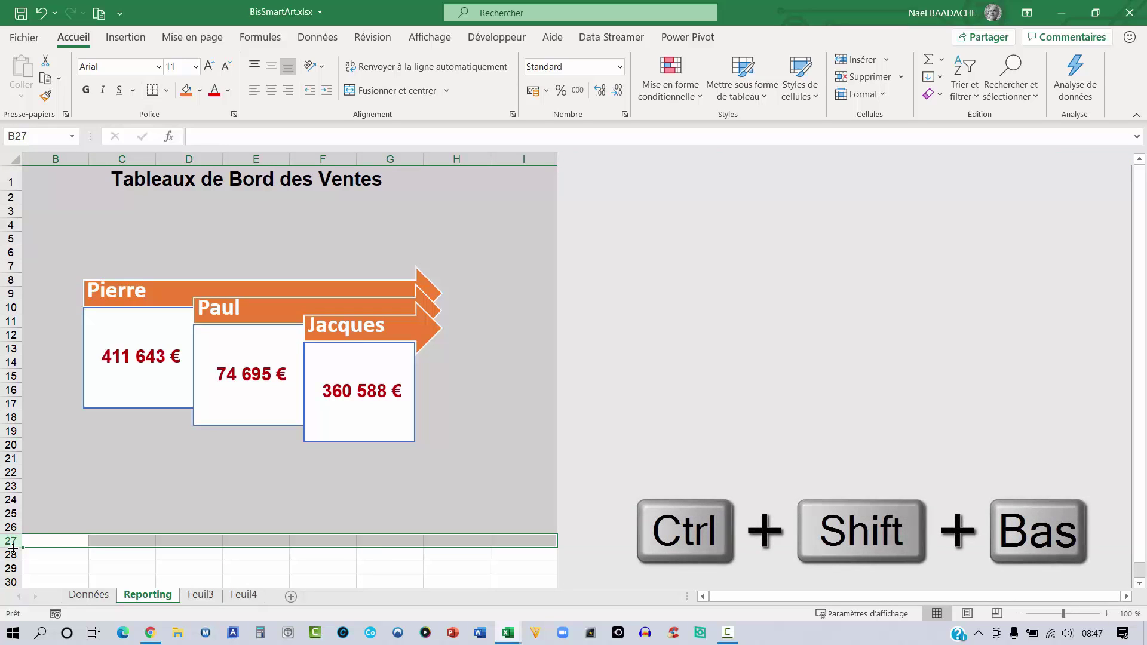
key("ctrl+shift+Down")
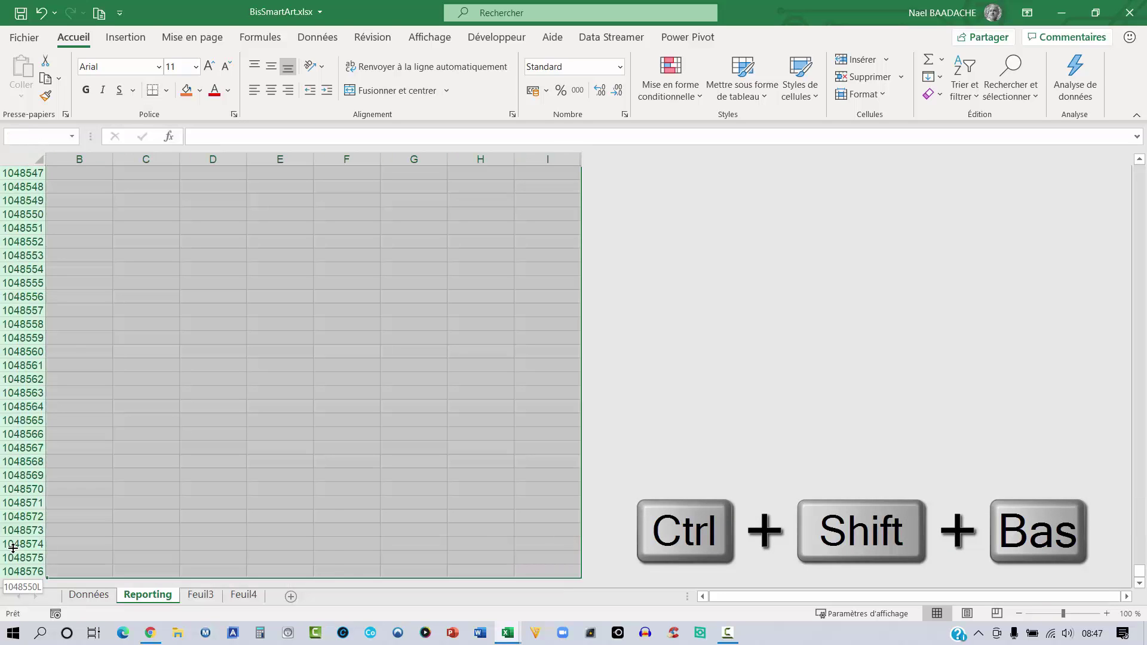
right_click(271, 290)
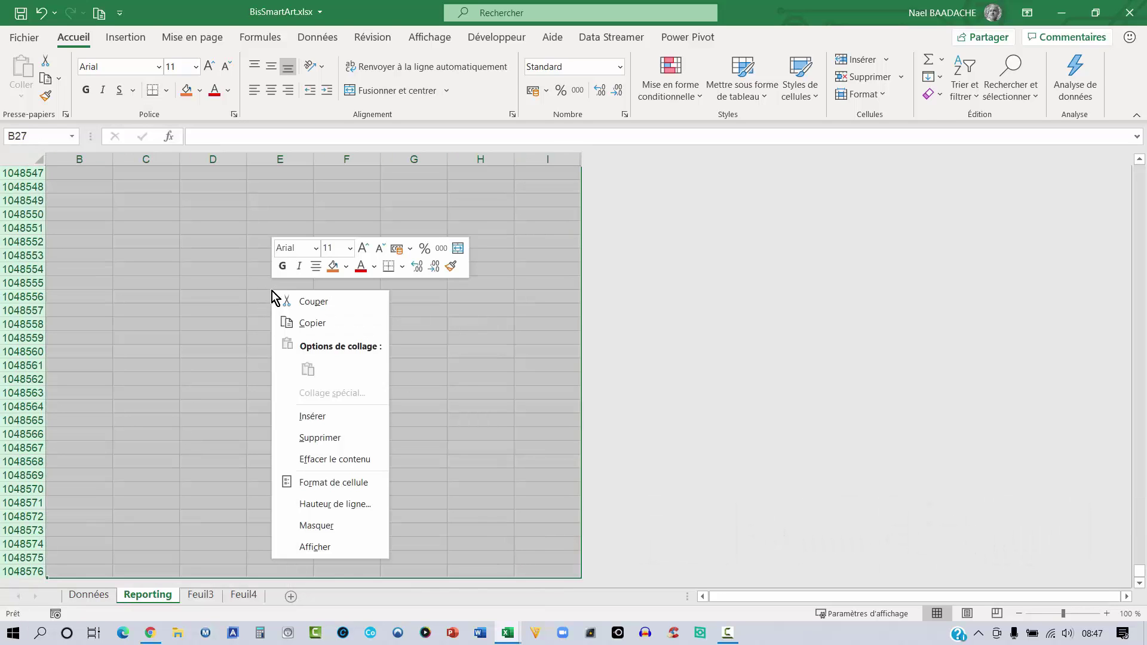
left_click(319, 527)
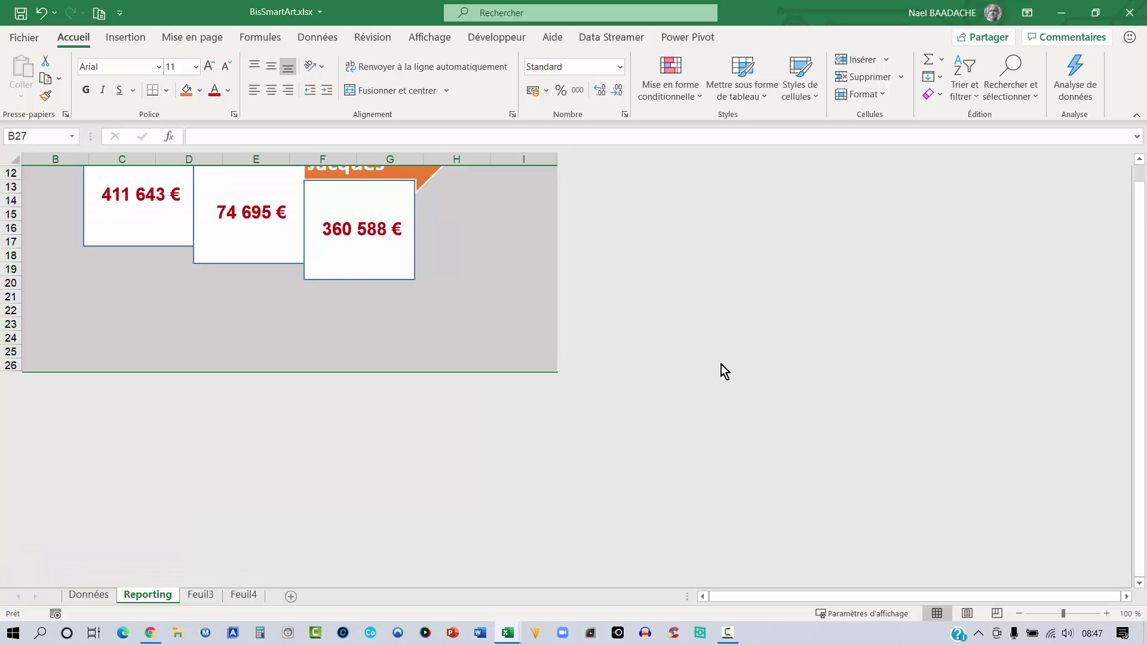
scroll(653, 318, "up", 4)
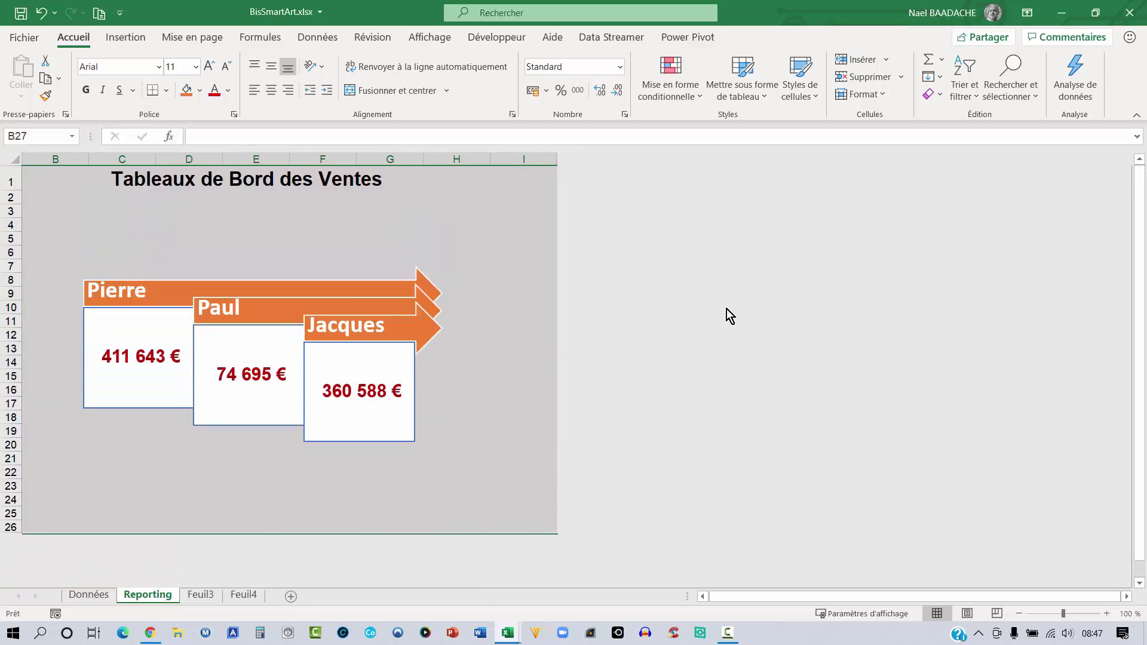
Confirm Pierre stays chosen in the Reporting A5 salesperson dropdown
left_click(322, 500)
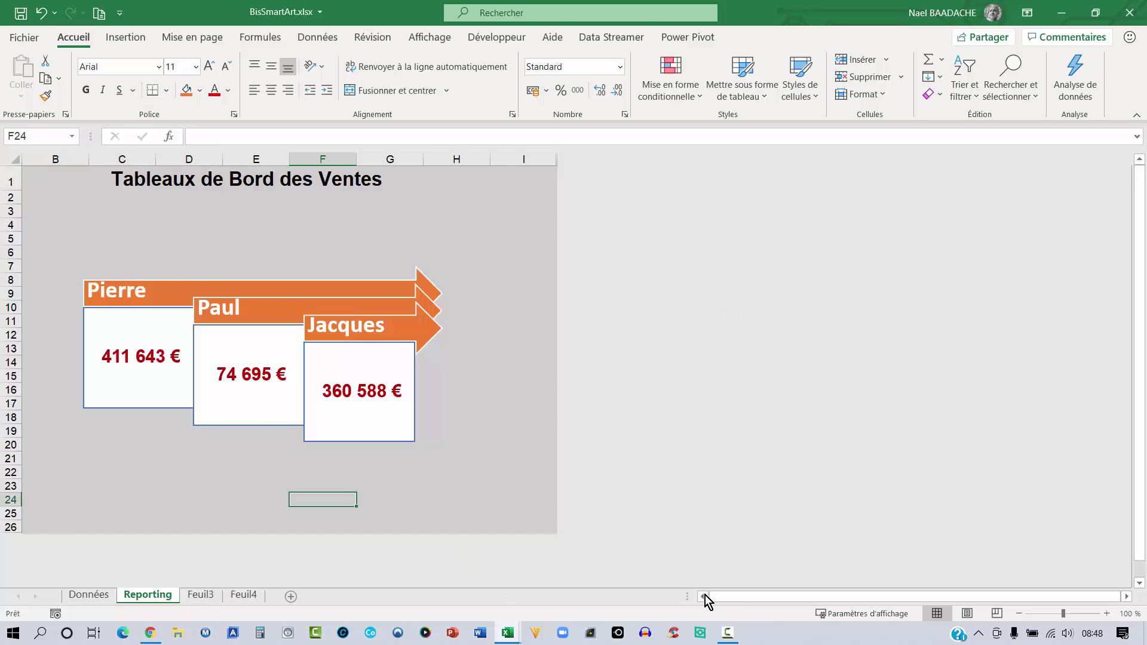
left_click(702, 597)
left_click(51, 237)
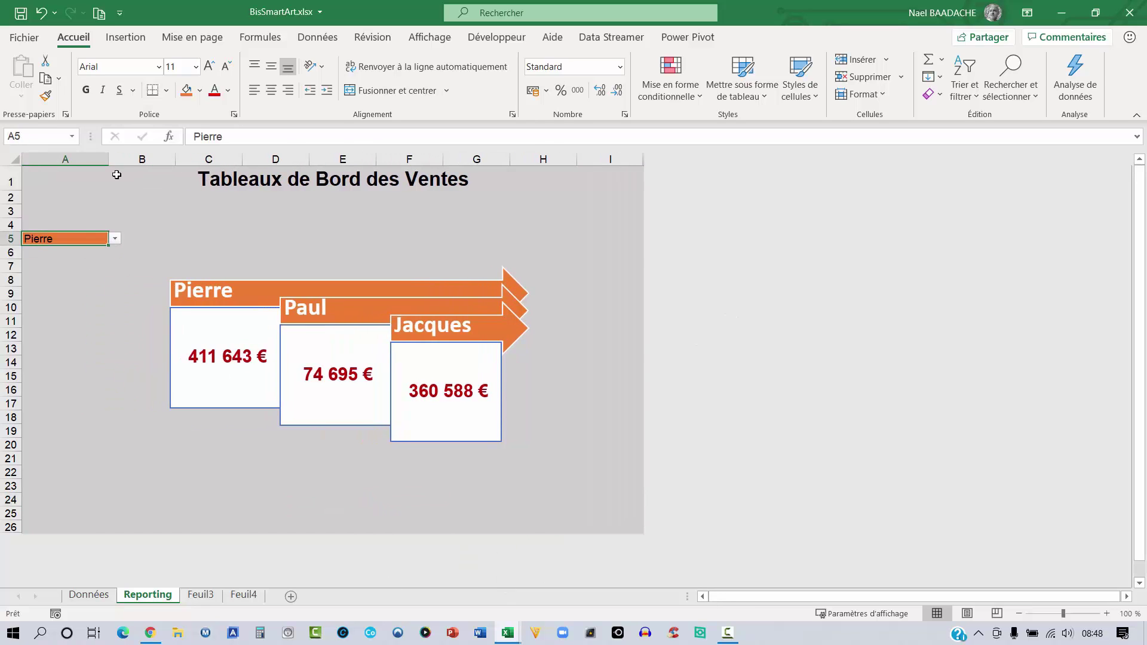
left_click(115, 239)
left_click(81, 253)
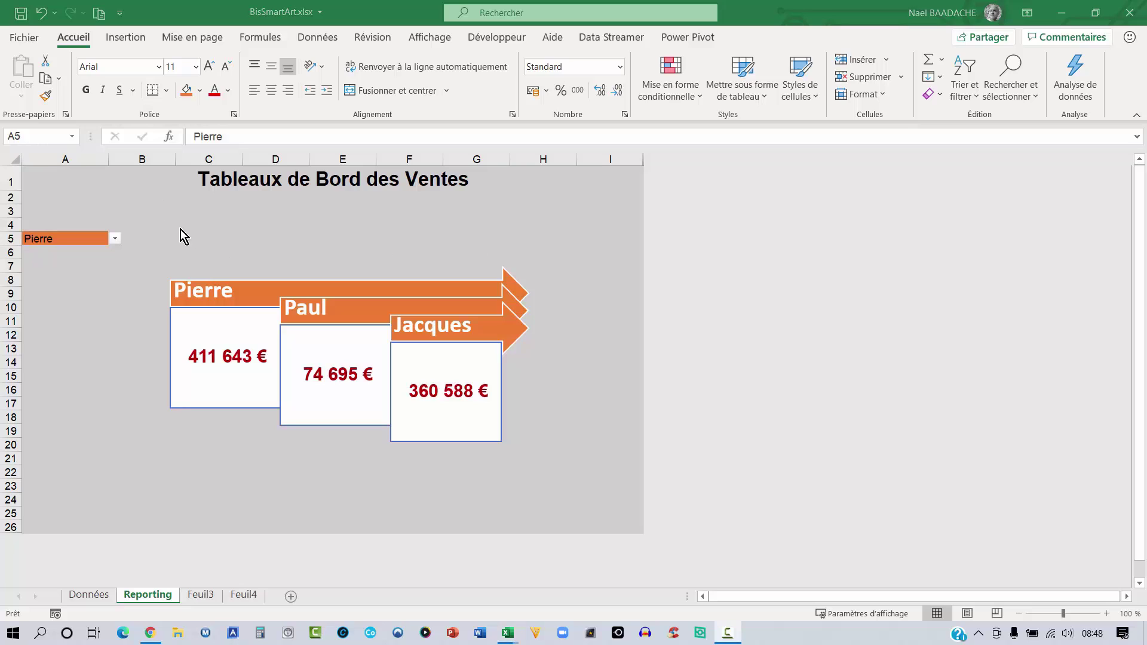
Select the empty cell H9 under the Graphe heading on Données
left_click(88, 595)
left_click(87, 600)
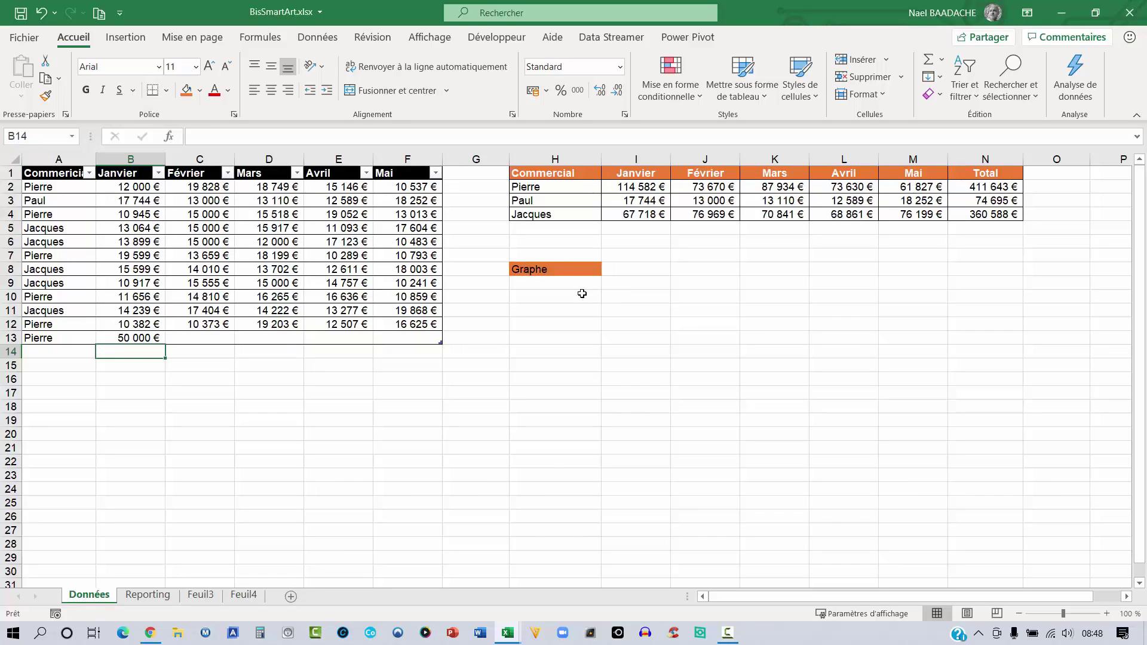
left_click(554, 282)
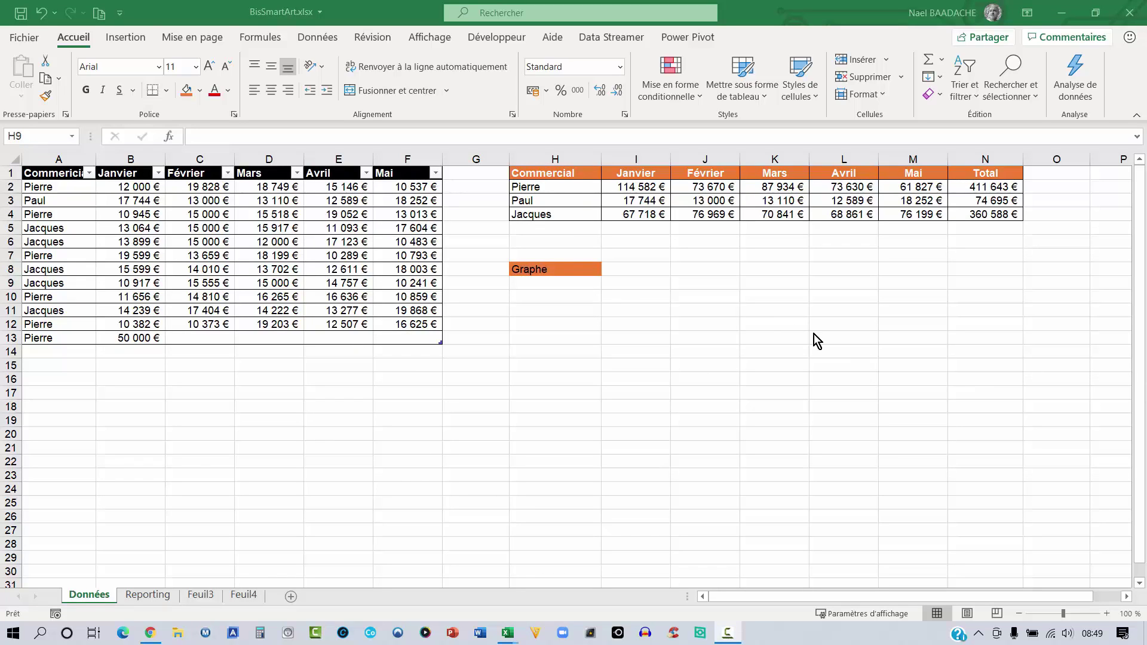
left_click(544, 290)
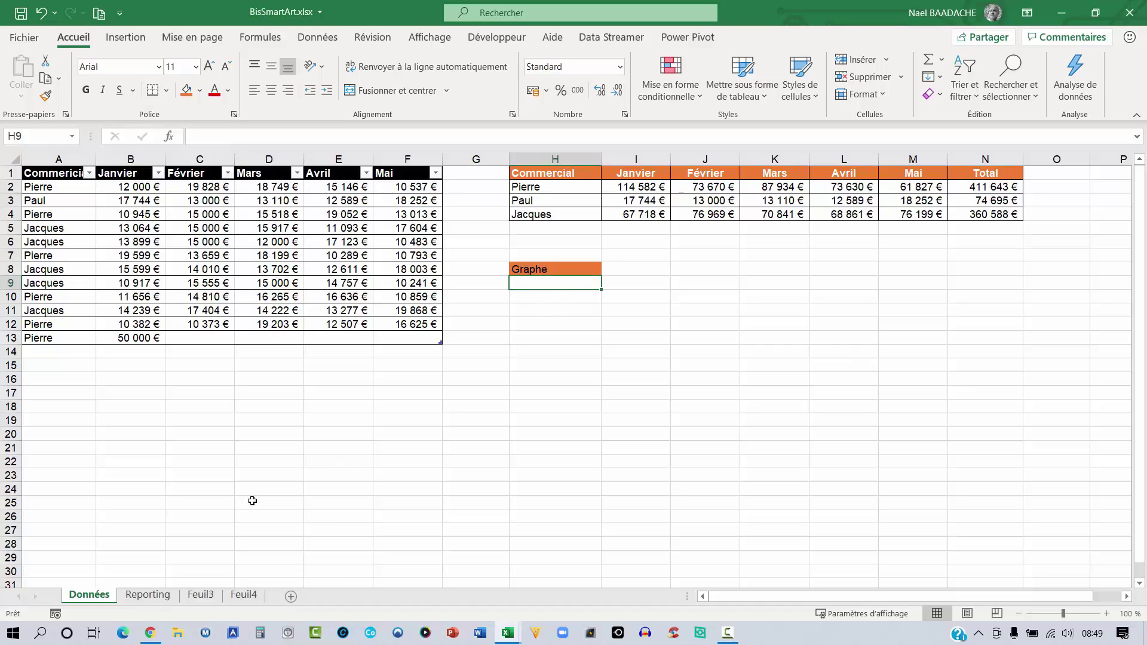
Recheck the A5 dropdown on Reporting, then return to cell H9 on Données
left_click(143, 598)
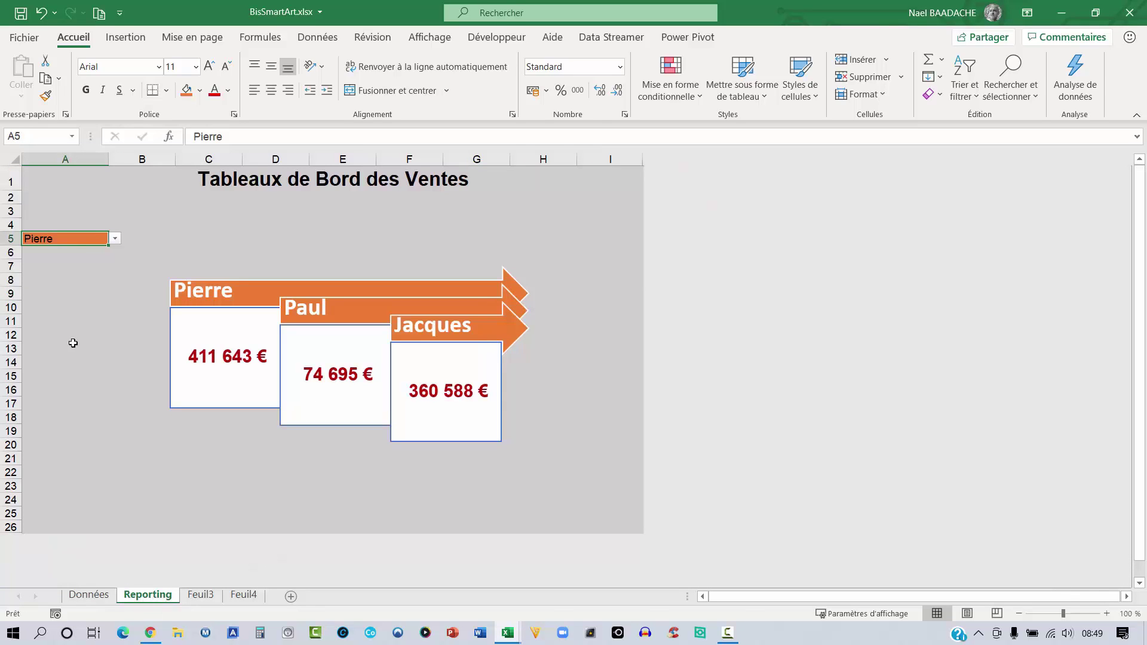
left_click(116, 241)
left_click(161, 224)
left_click(89, 595)
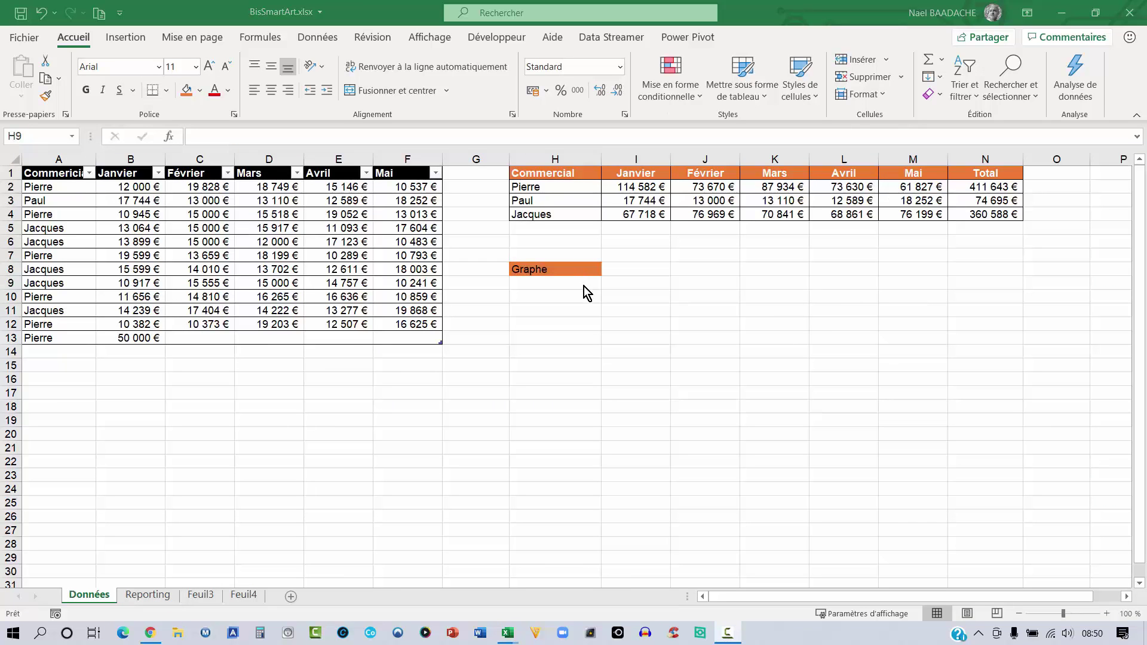
left_click(583, 285)
Make H9 a formula referencing the Reporting salesperson cell A5
type("=")
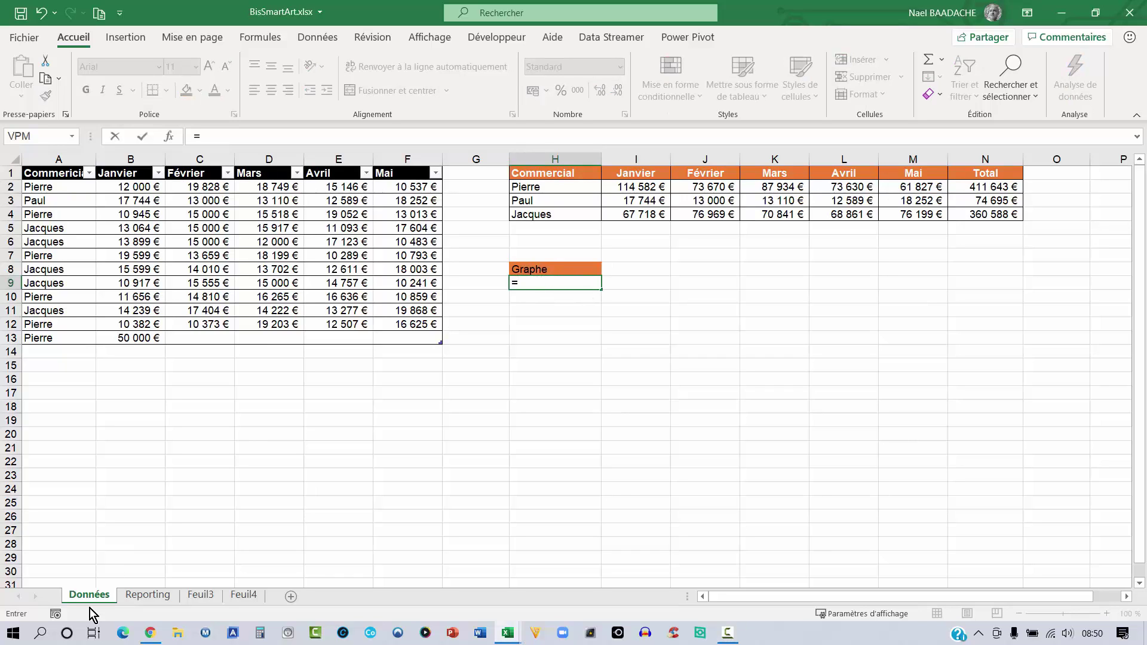
left_click(148, 595)
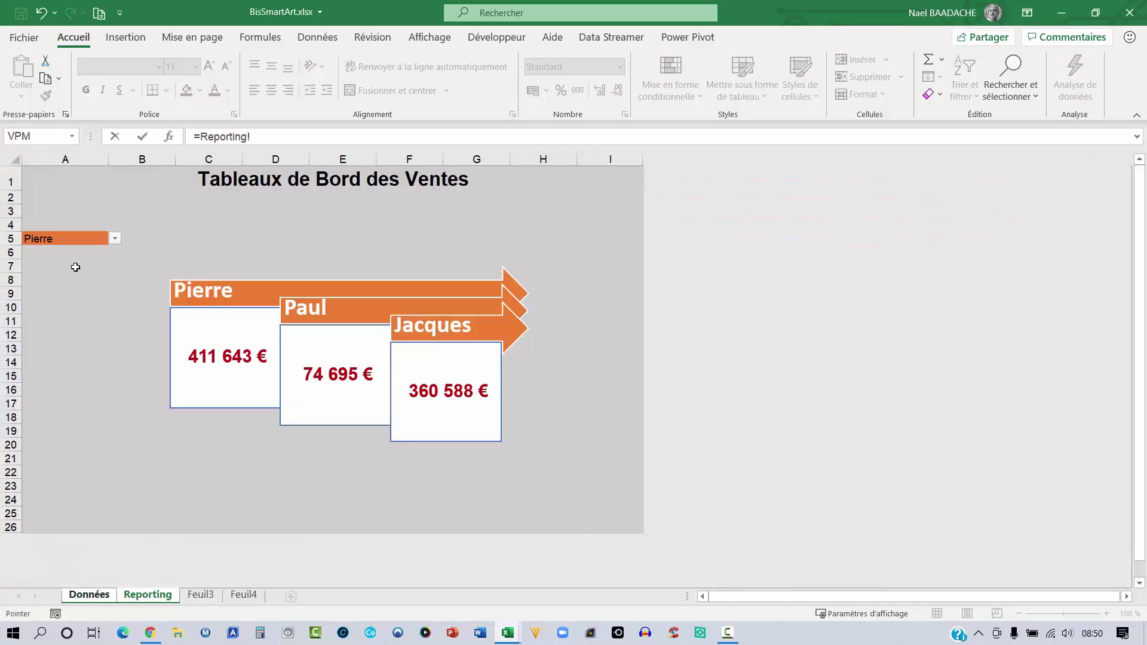
left_click(75, 266)
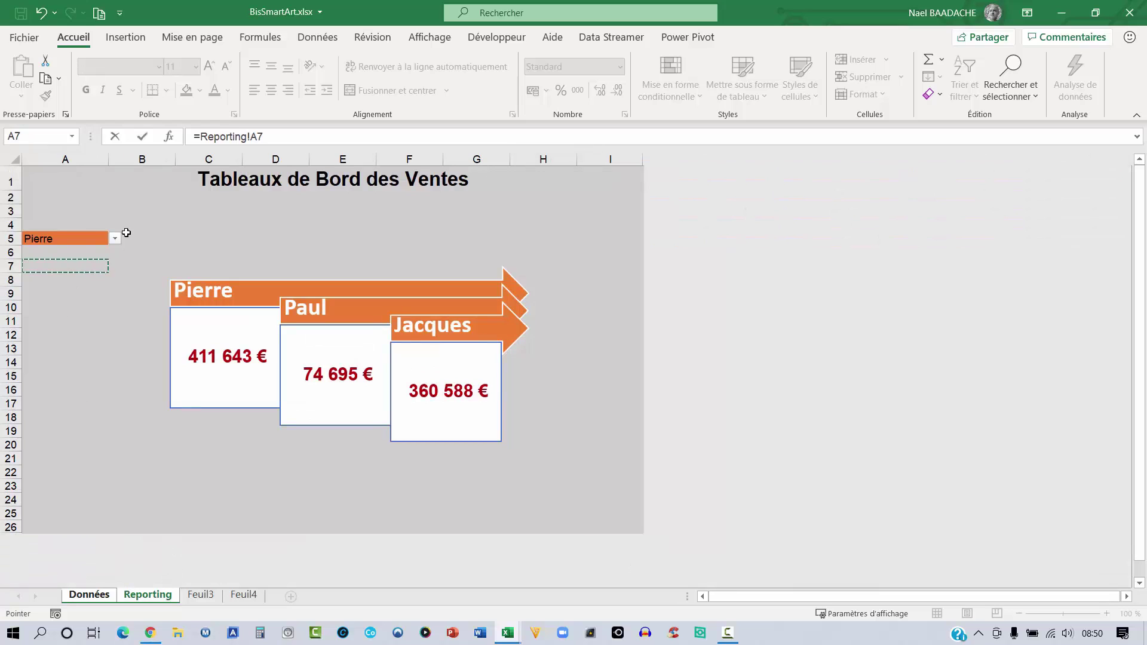
key("Up")
key("Up")
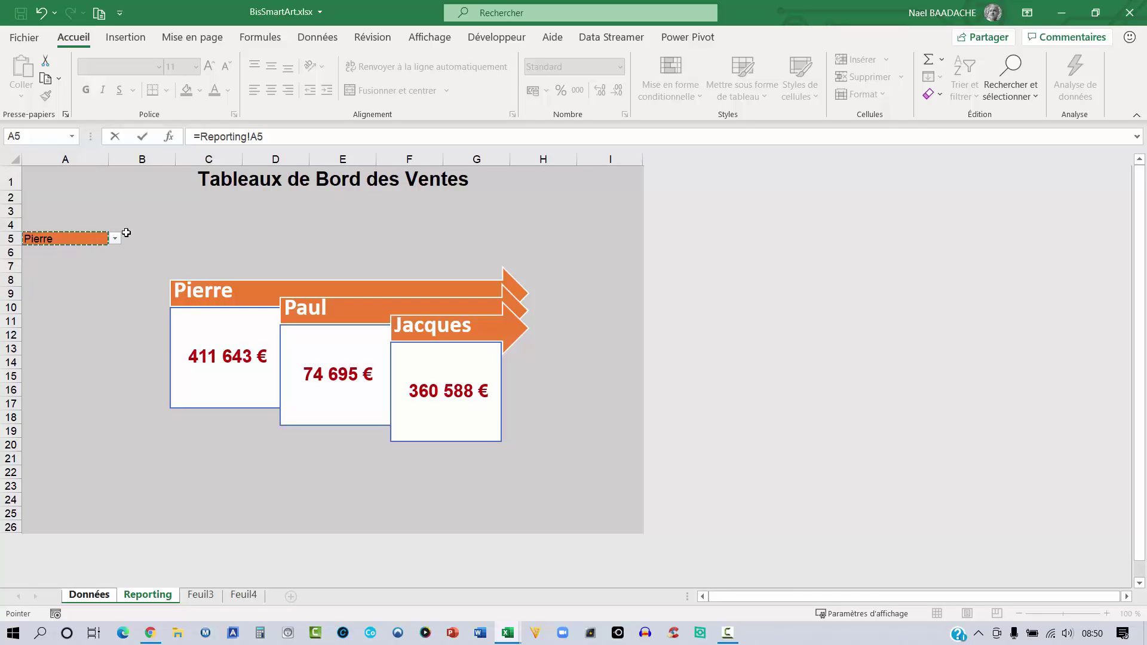
key("Return")
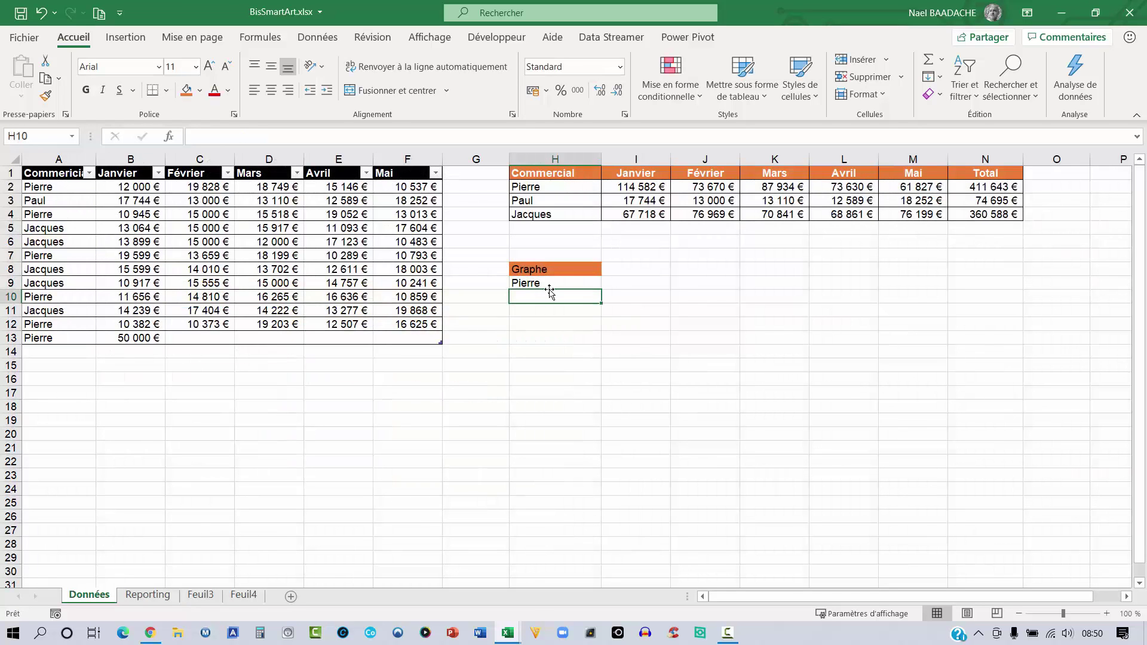
left_click(550, 279)
Choose Paul in the A5 dropdown and verify H9 on Données now reads Paul
left_click(147, 595)
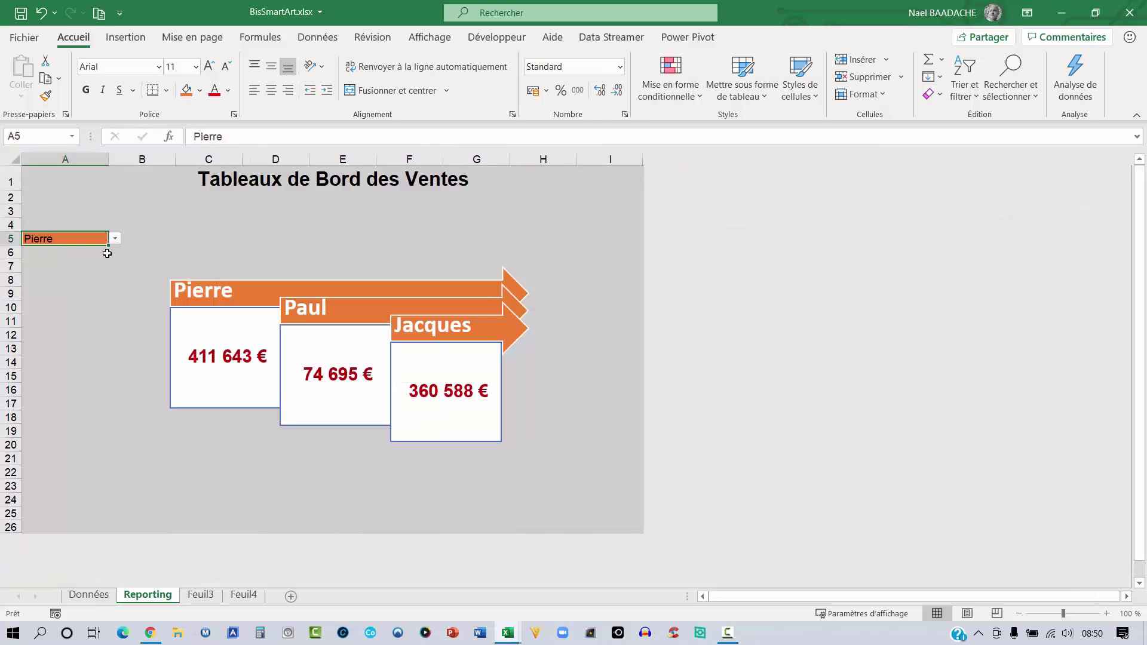
left_click(116, 242)
left_click(66, 261)
left_click(90, 595)
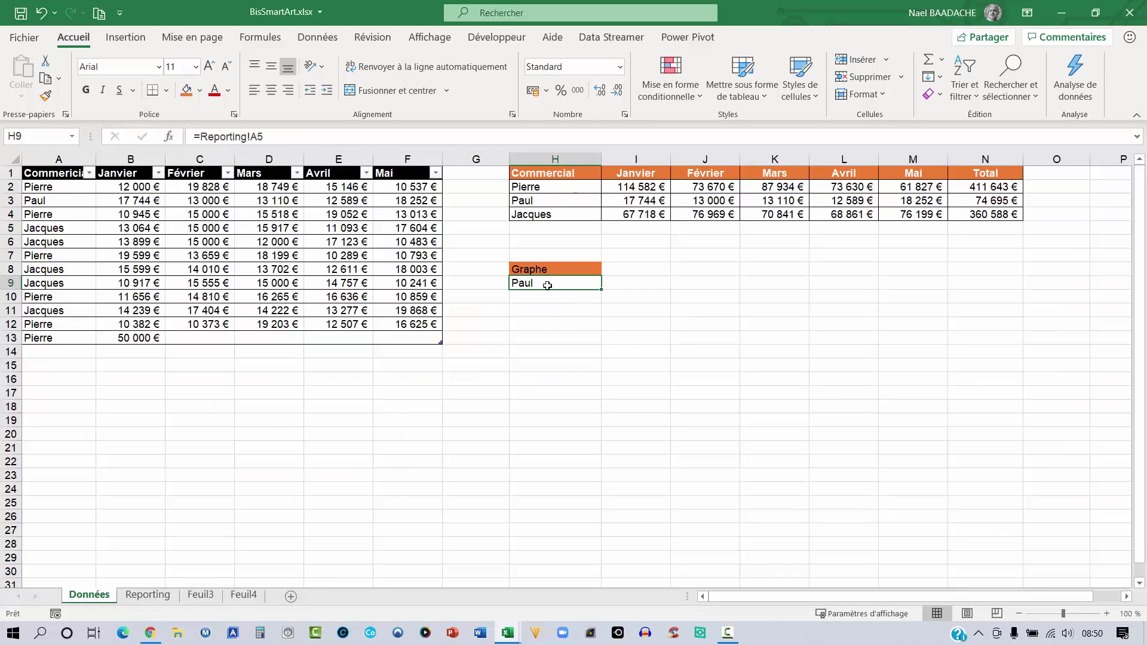
left_click(642, 283)
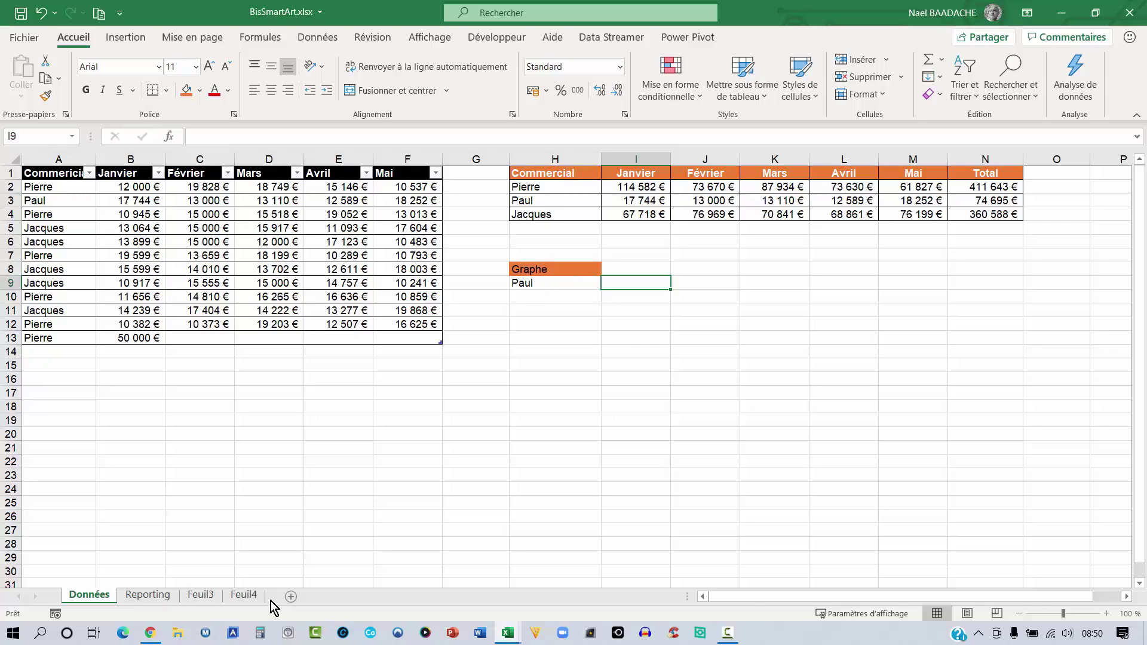
left_click(147, 595)
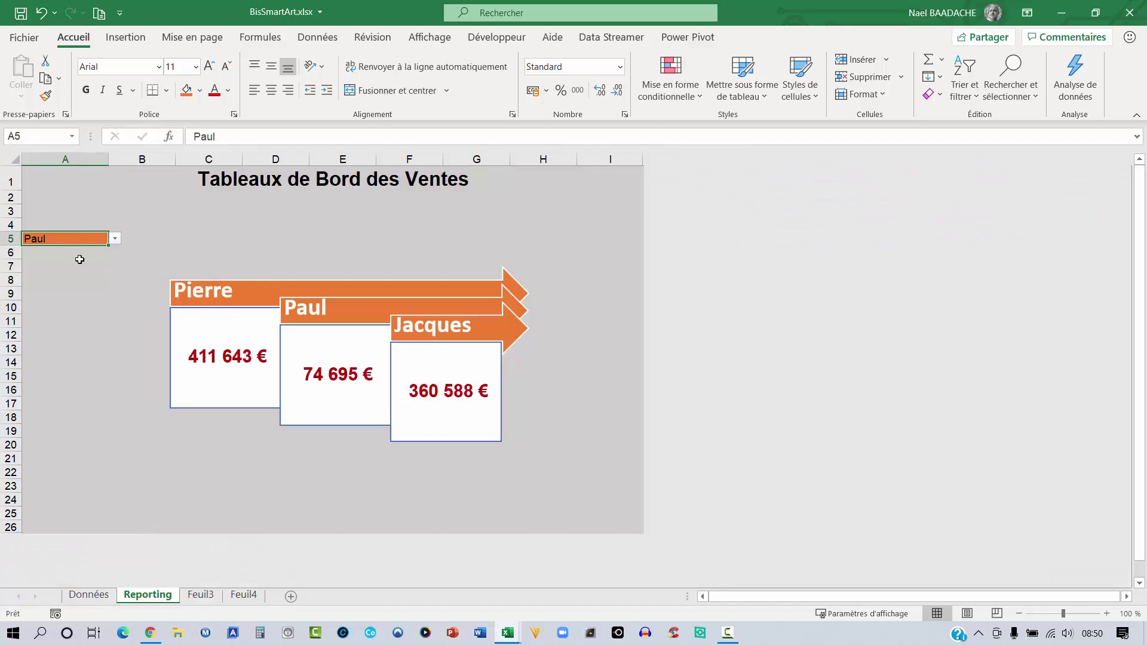
left_click(88, 593)
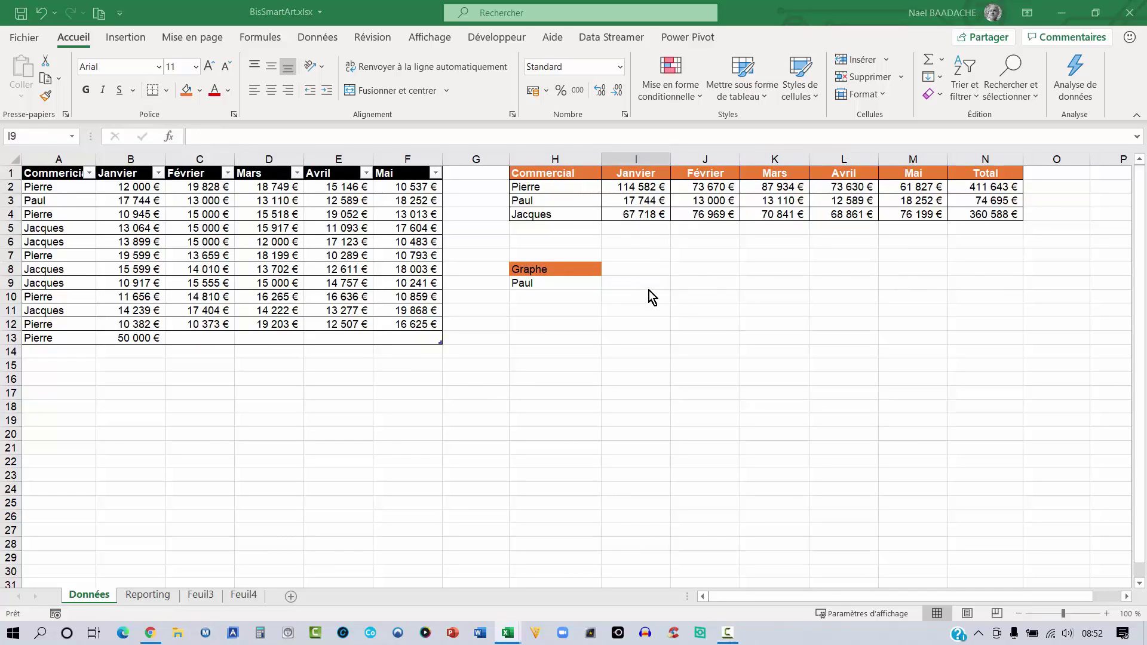
left_click(630, 283)
Enter =INDEX(I2:I4;EQUIV($H$9;$H$2:$H$4;0)) in I9, returning Paul's January 17744
type("=")
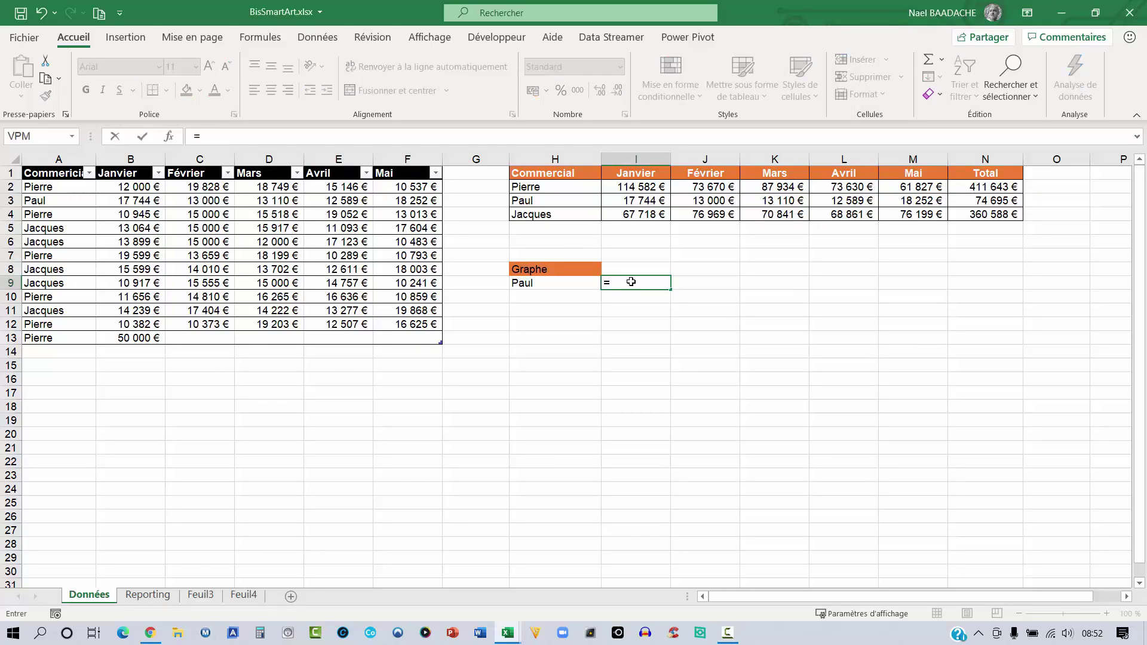
type("index")
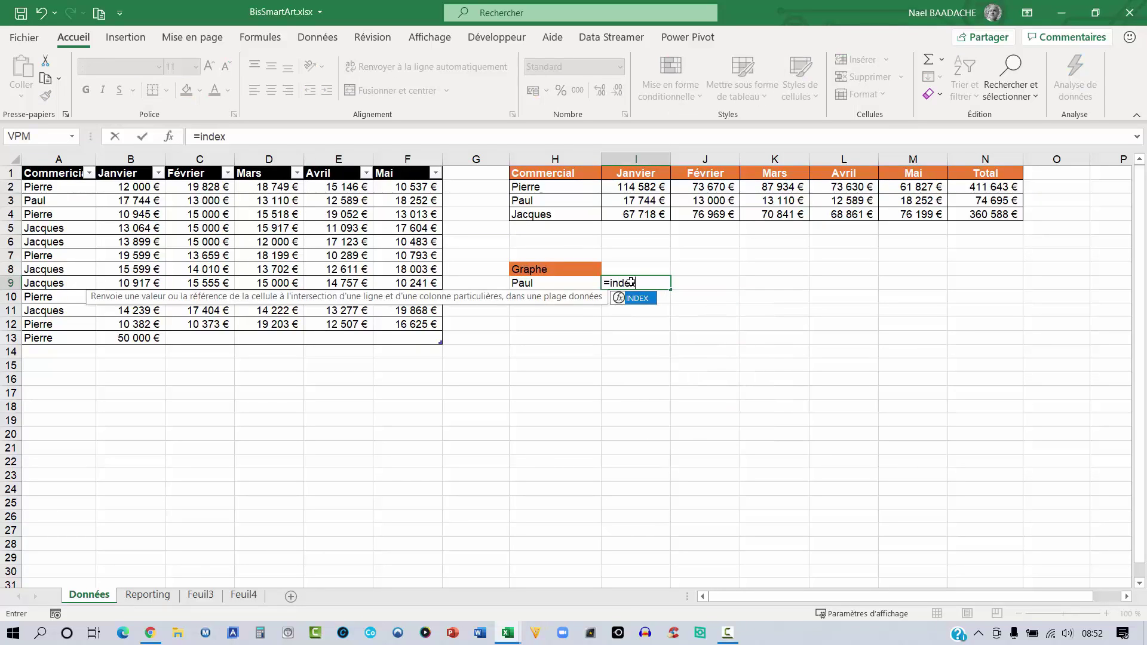
type("(")
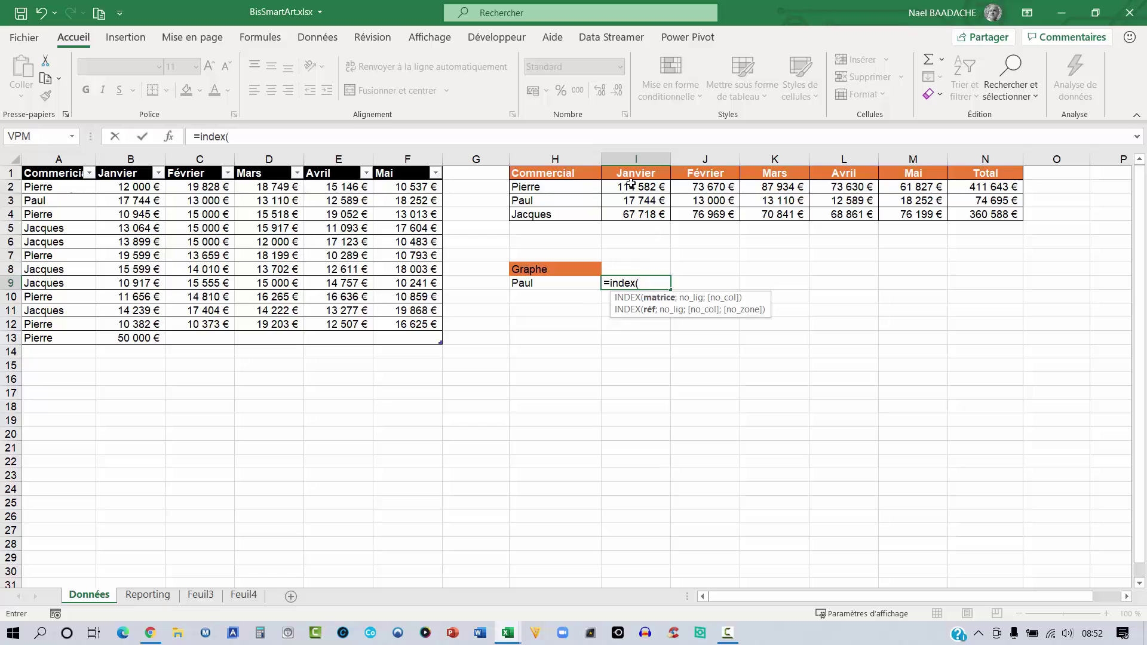
left_click_drag(631, 186, 632, 215)
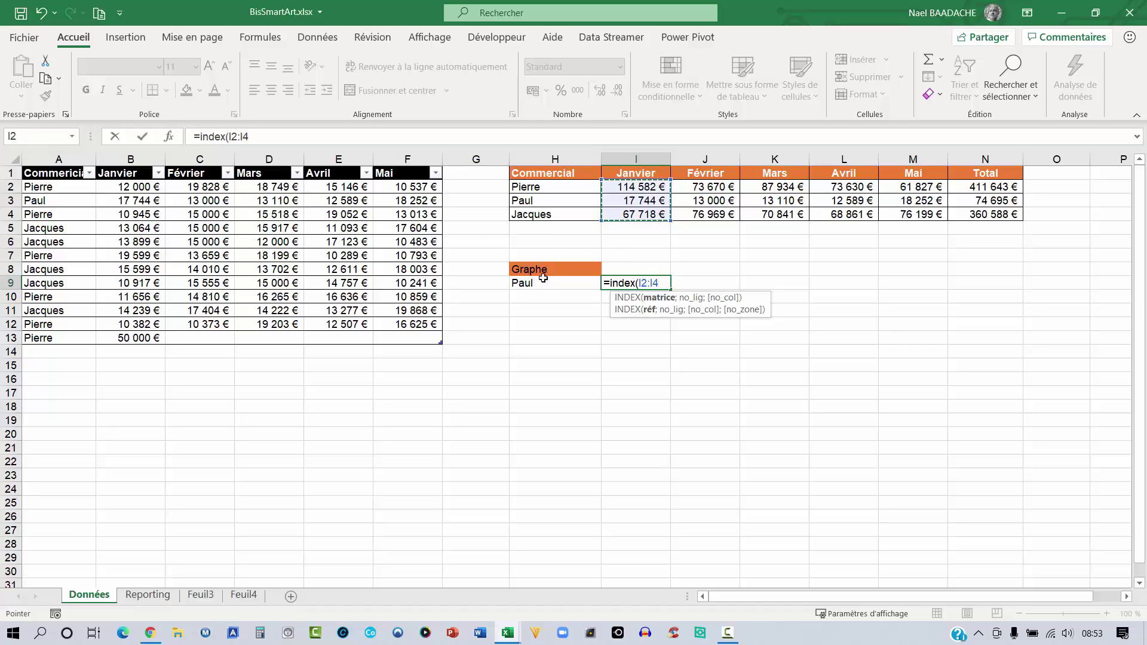
type(";e")
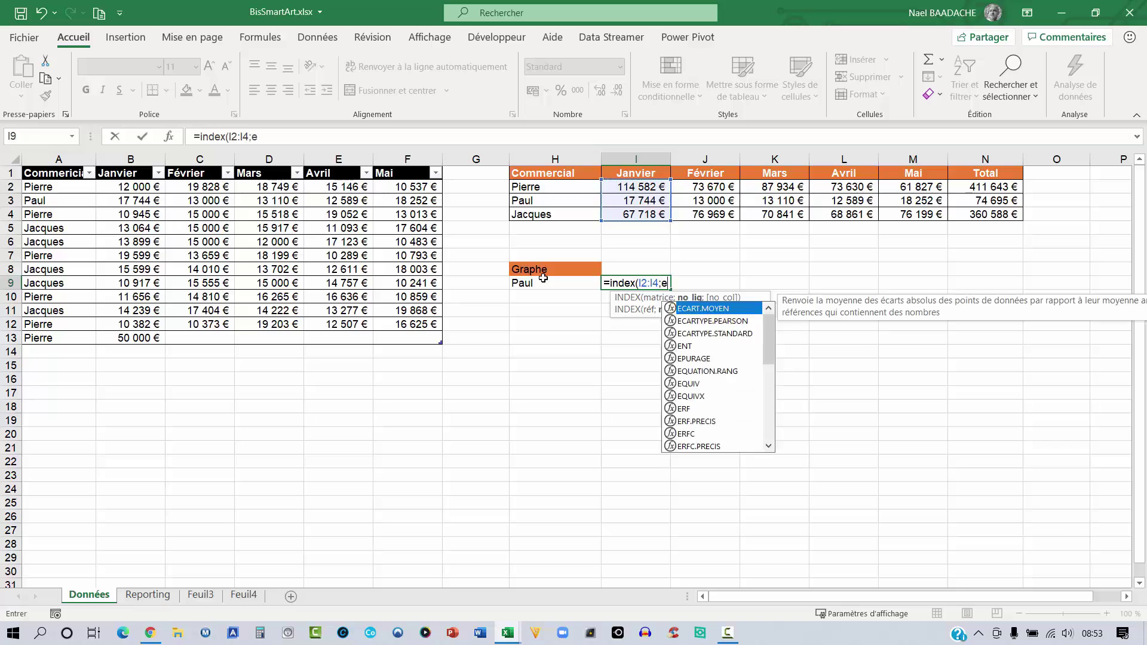
type("quiv(")
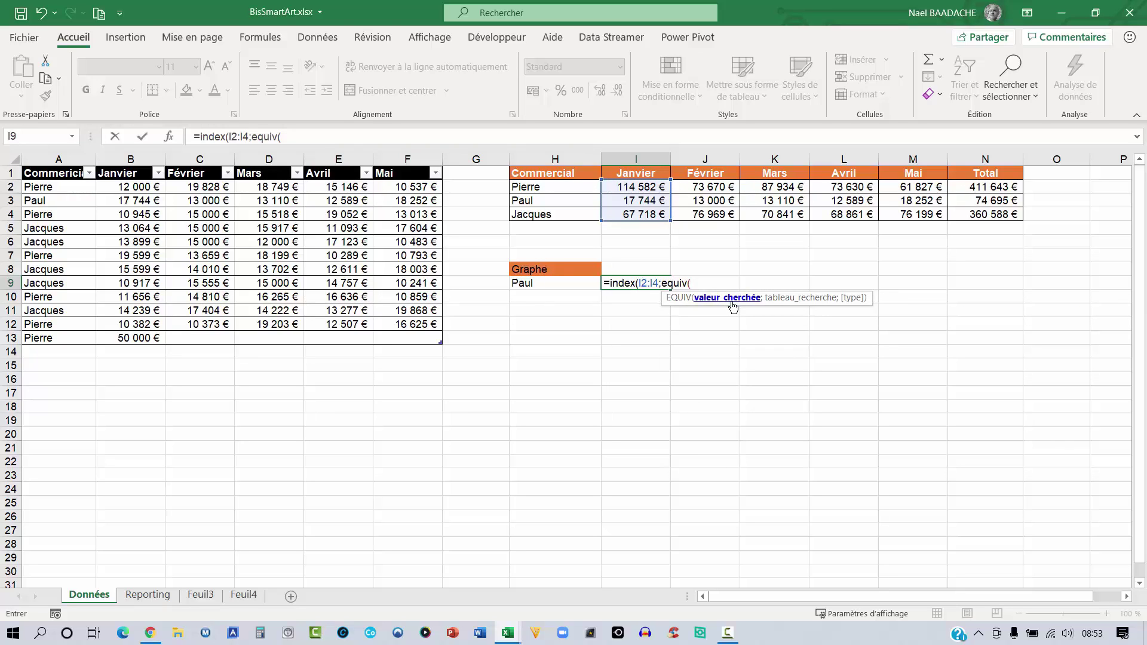
left_click(533, 283)
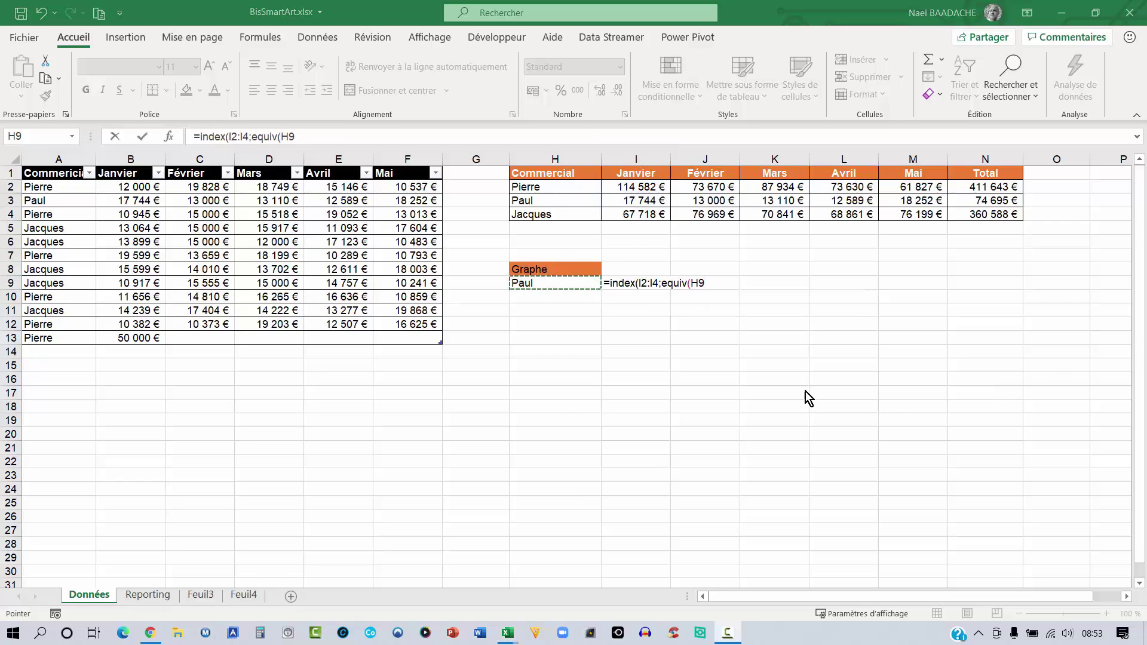
left_click(711, 283)
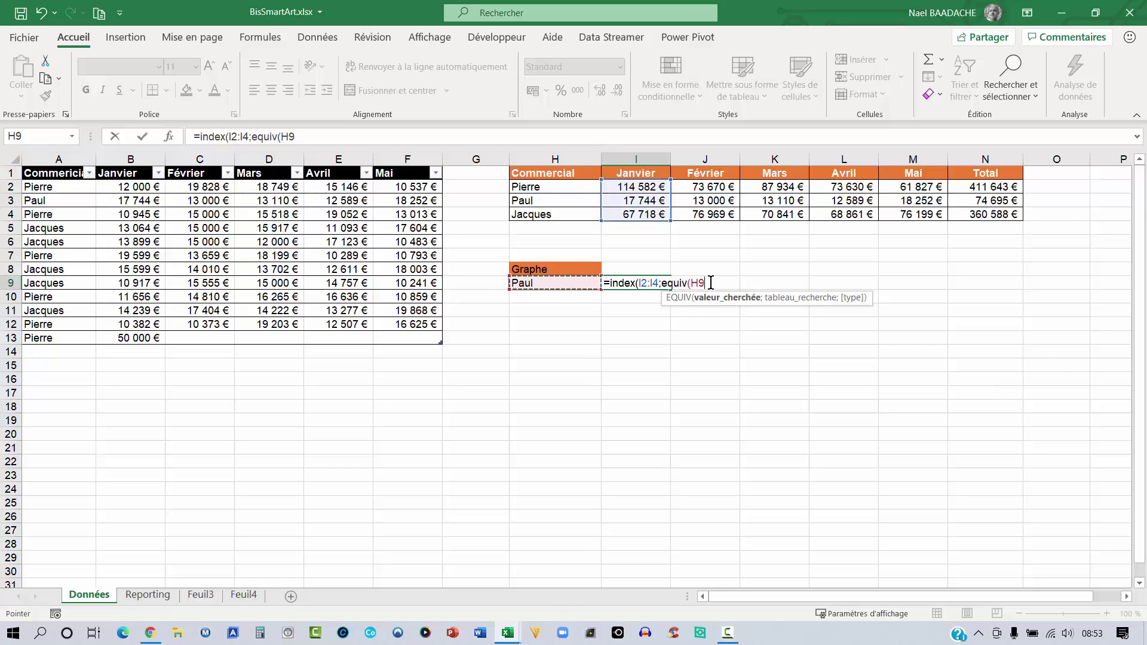
key("F4")
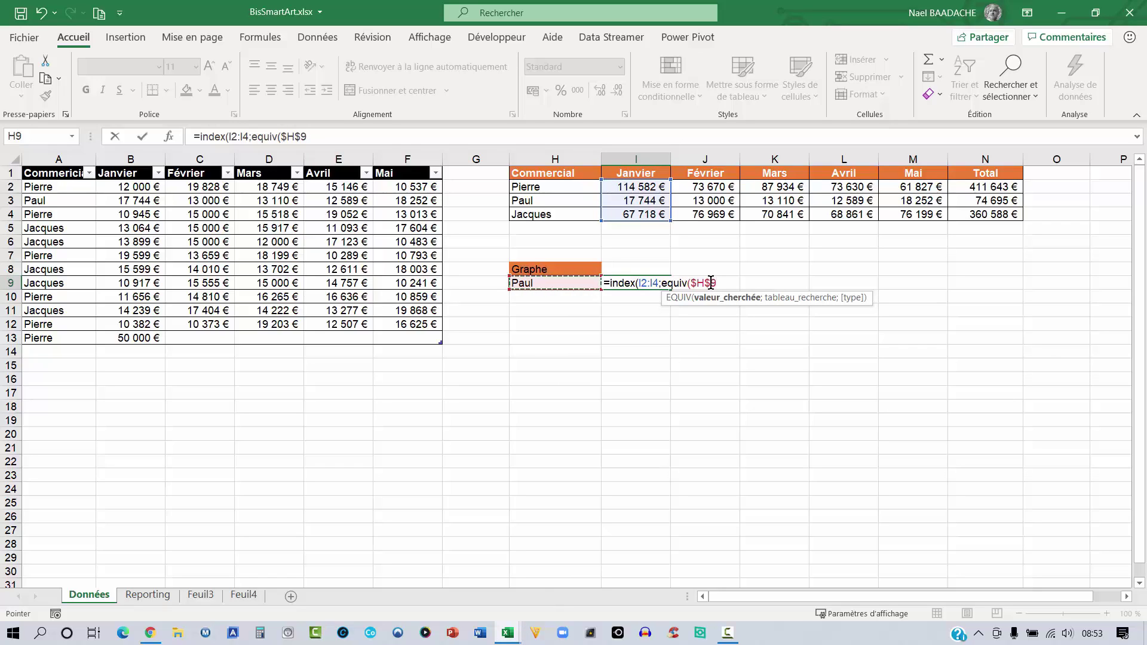
type(";")
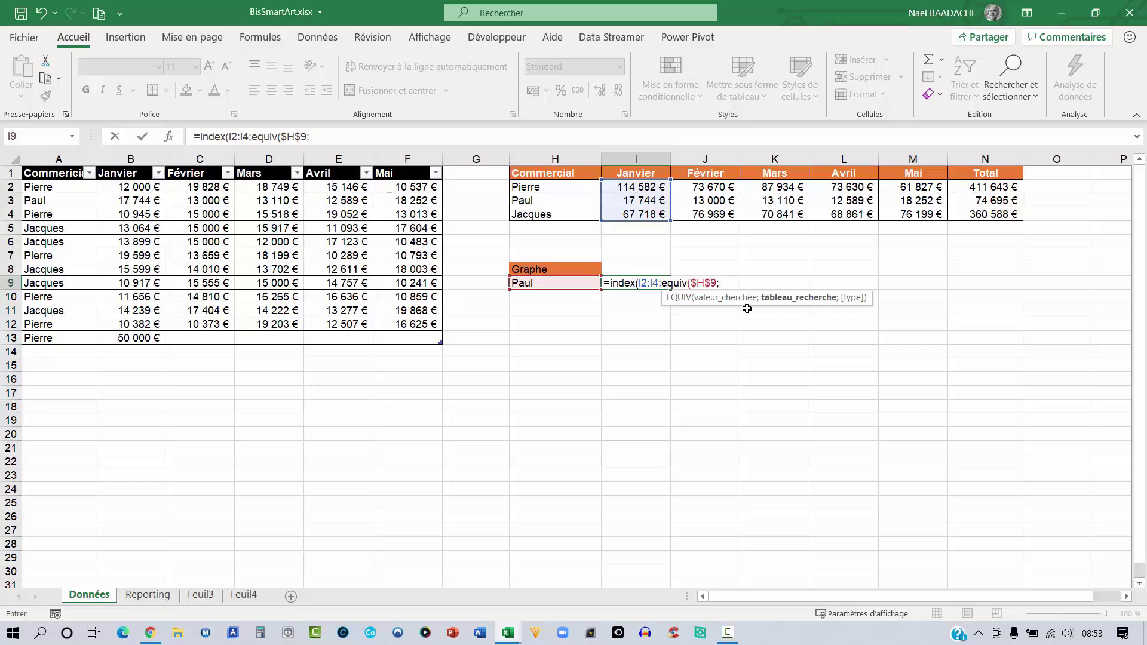
left_click_drag(546, 189, 546, 219)
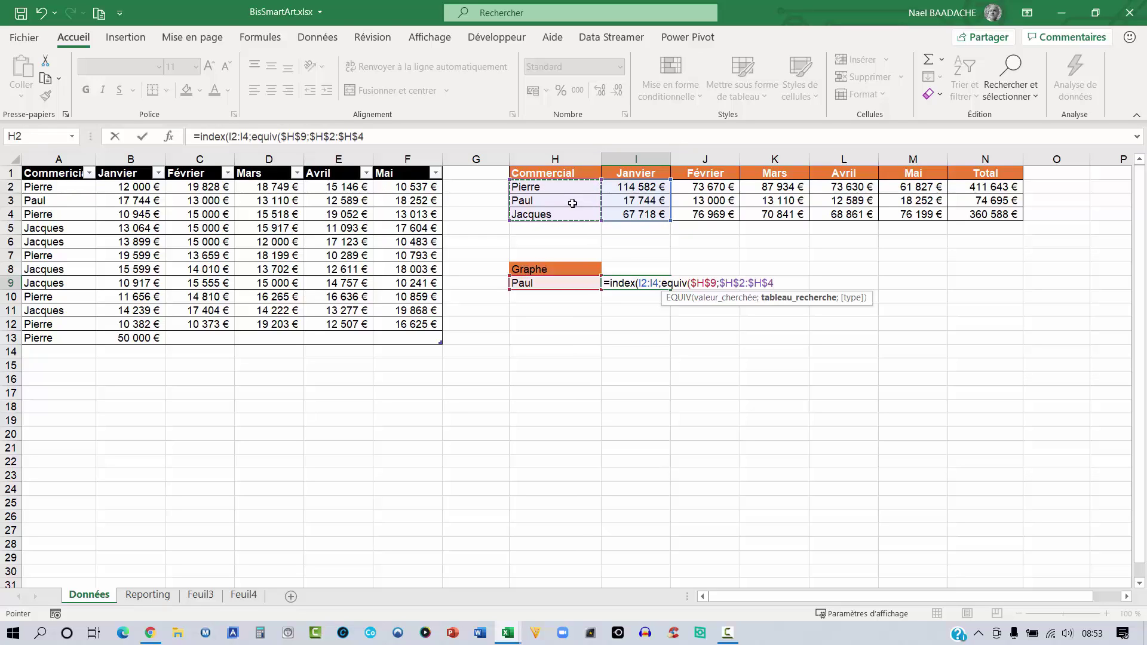
type(";0")
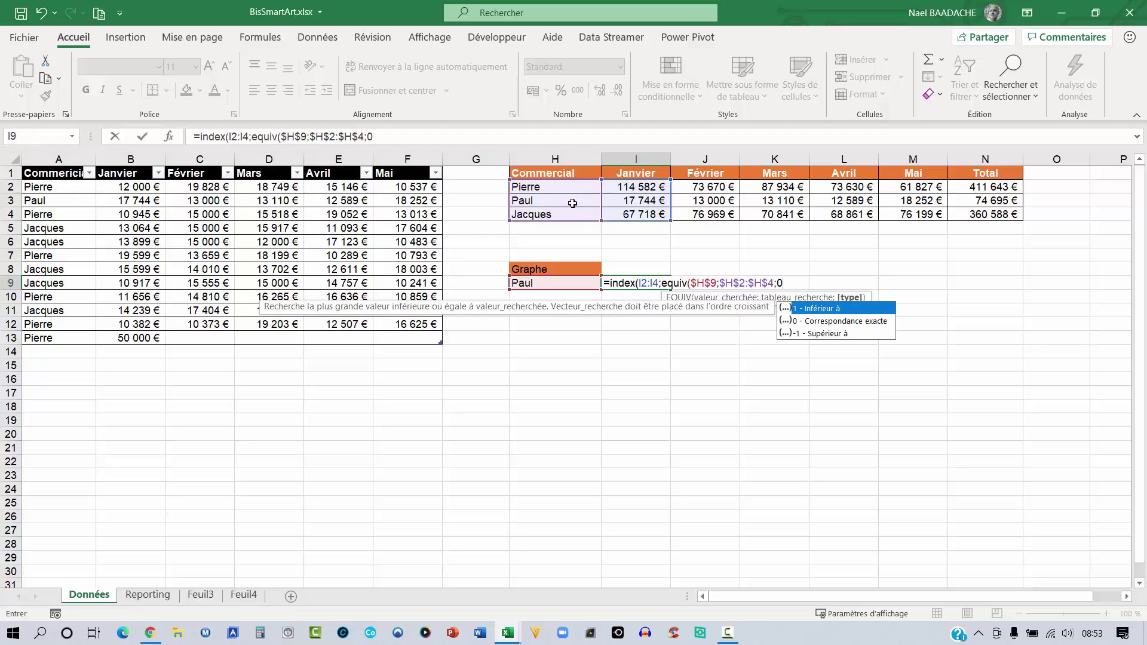
type(")")
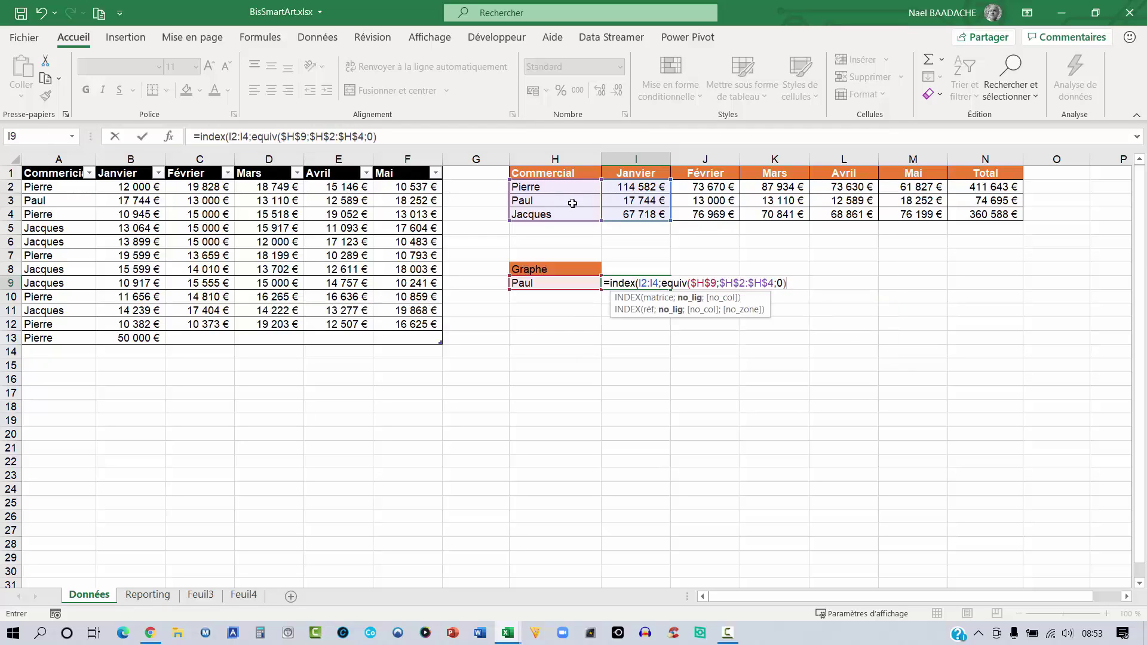
type(")")
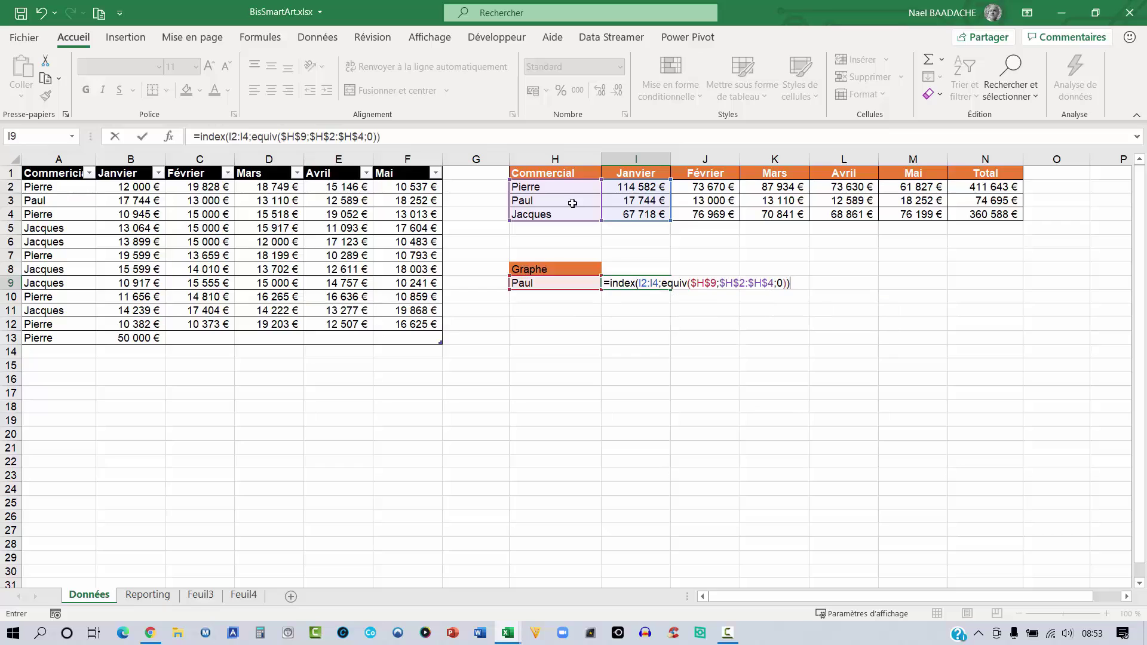
key("Return")
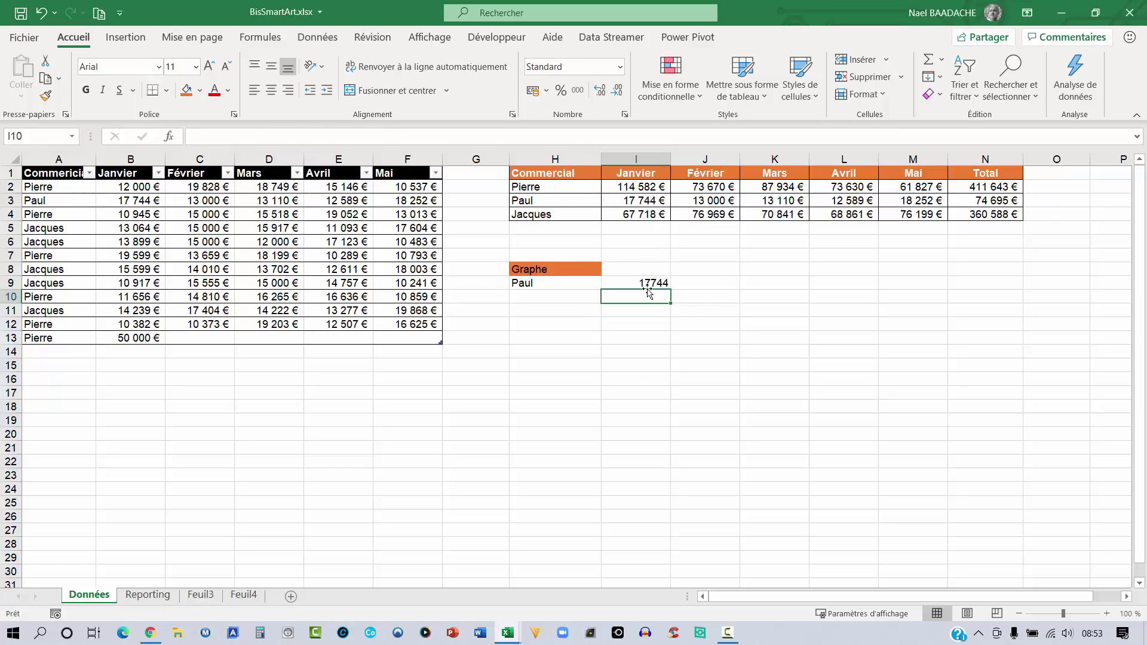
Pick Pierre in the A5 dropdown and check I9 now returns 114582, matching I2's formula
left_click(645, 281)
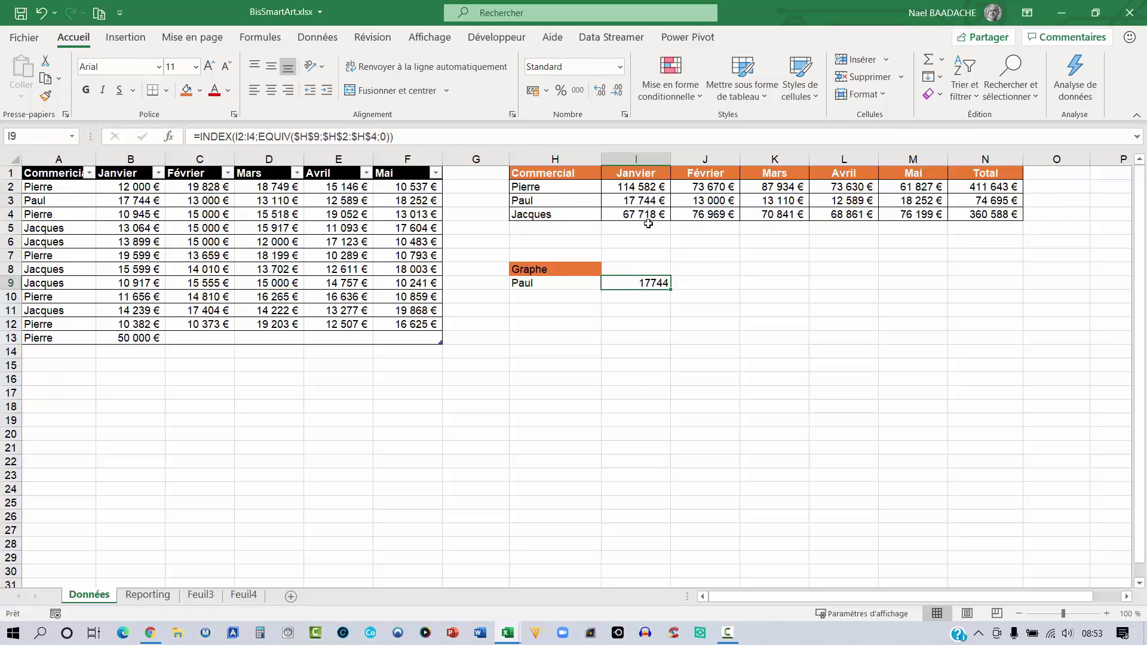
left_click(637, 204)
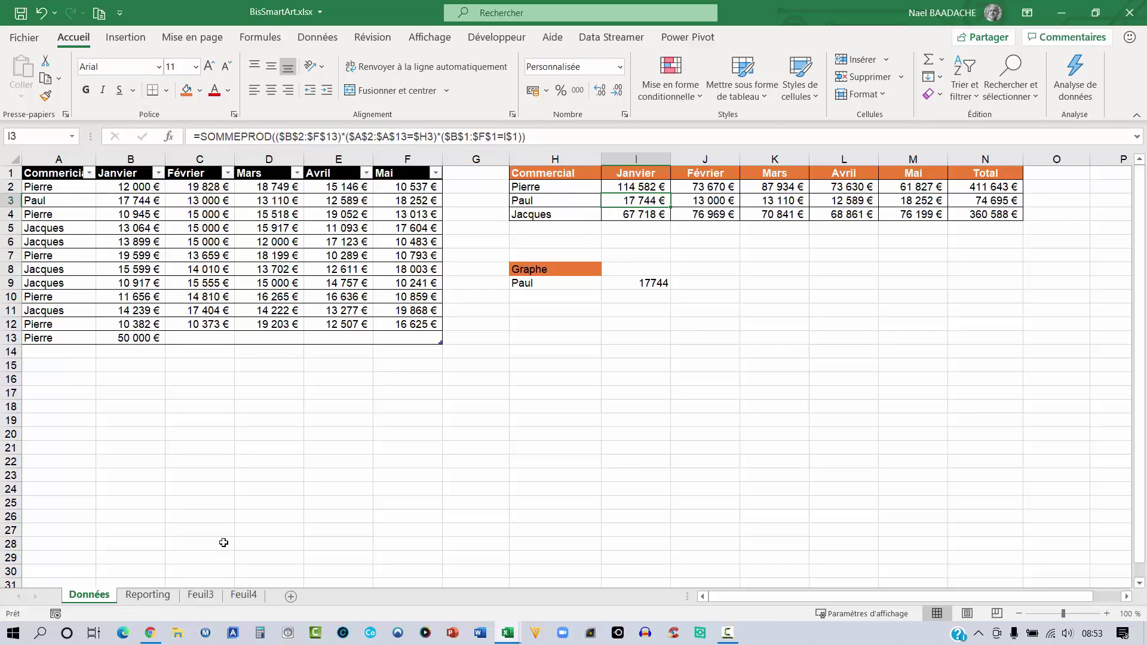
left_click(150, 596)
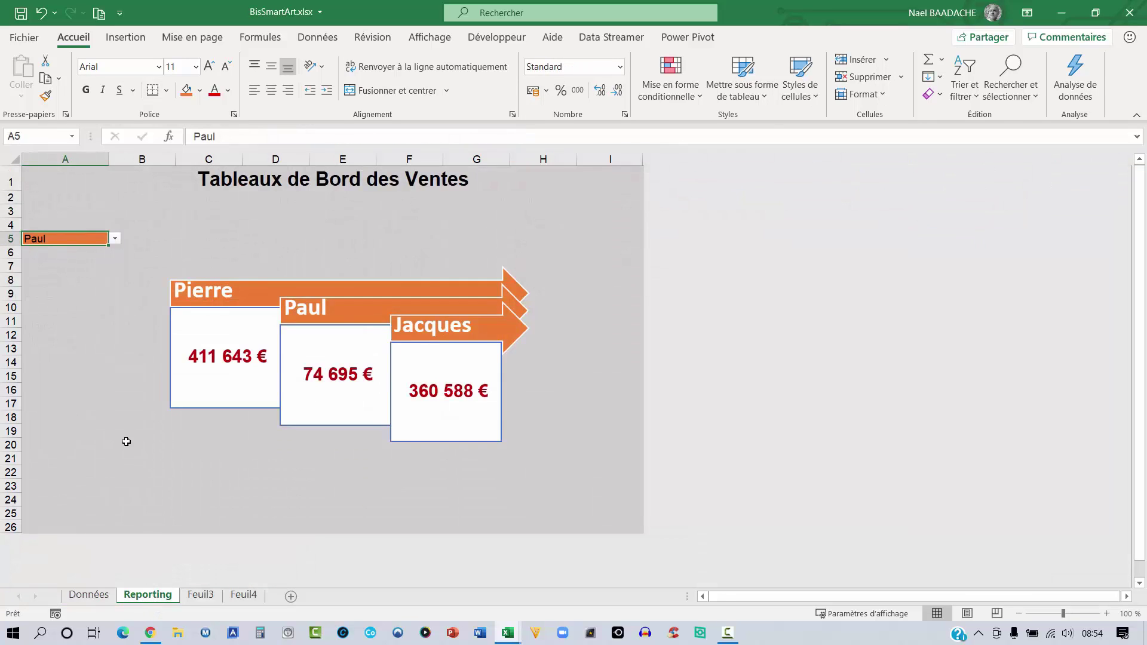
left_click(115, 238)
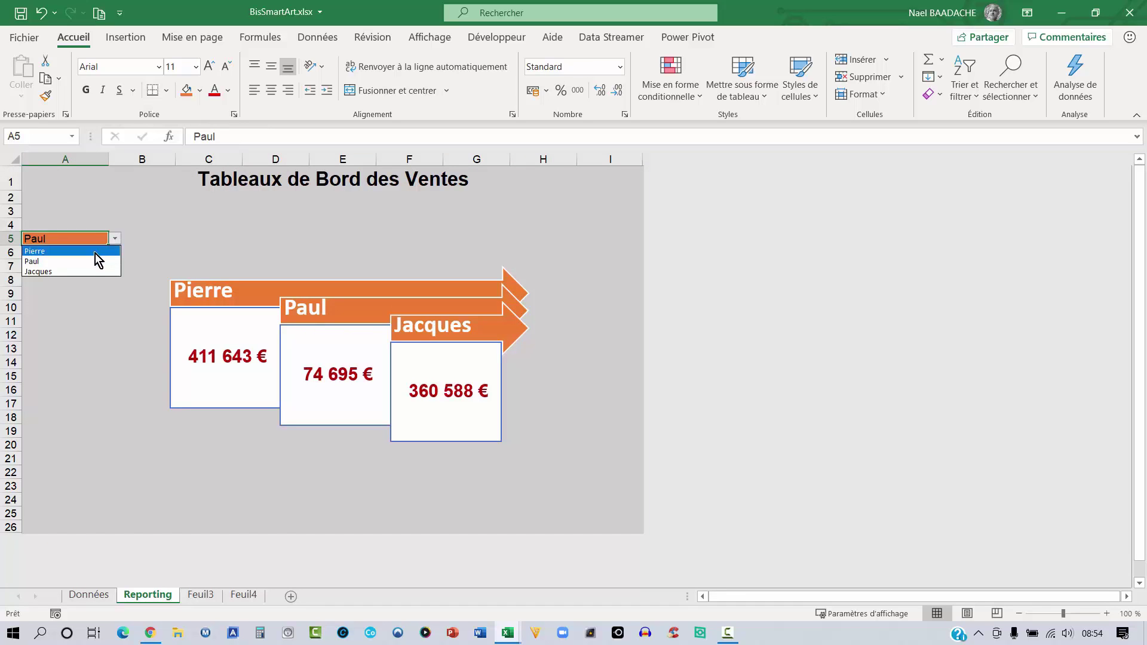
left_click(95, 253)
left_click(95, 596)
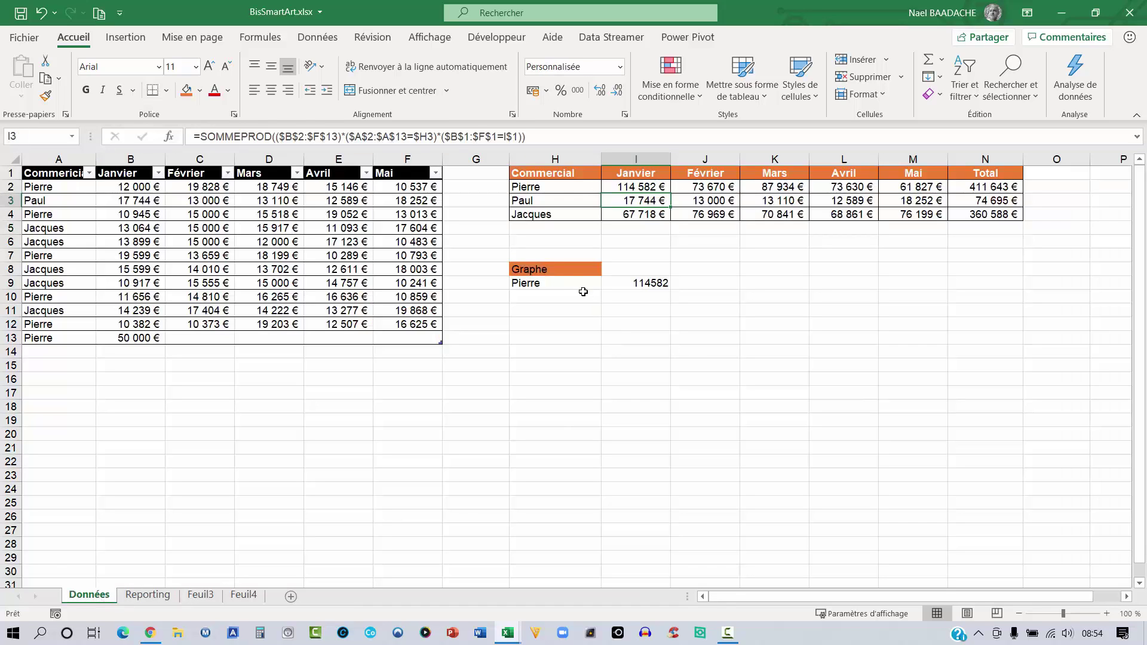
left_click(647, 283)
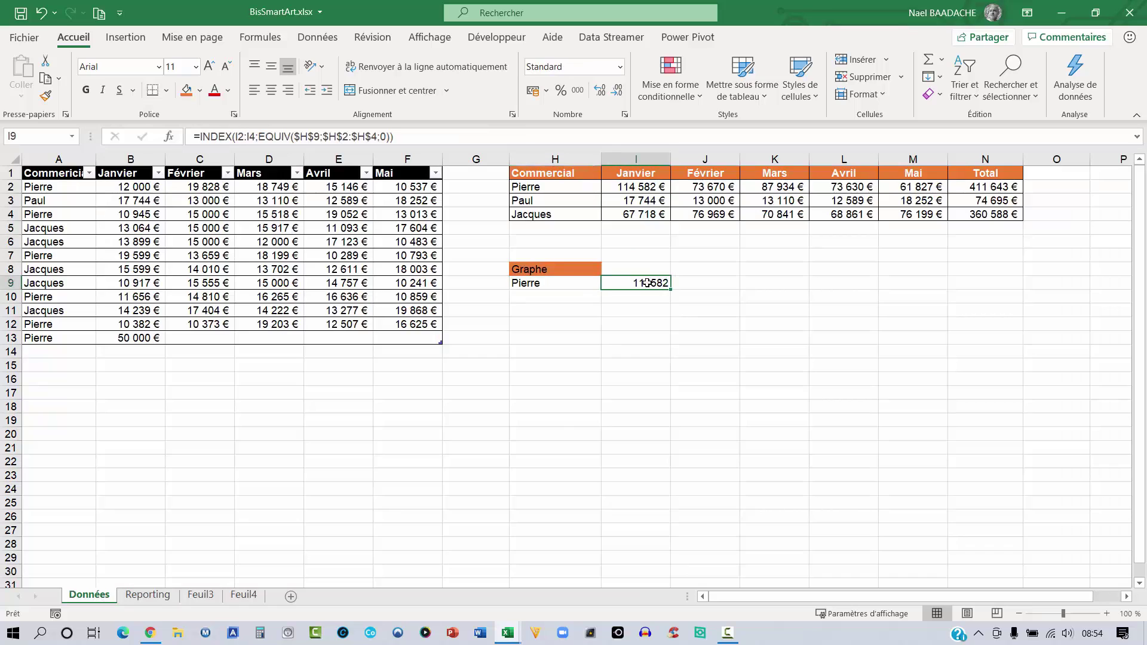
left_click(641, 187)
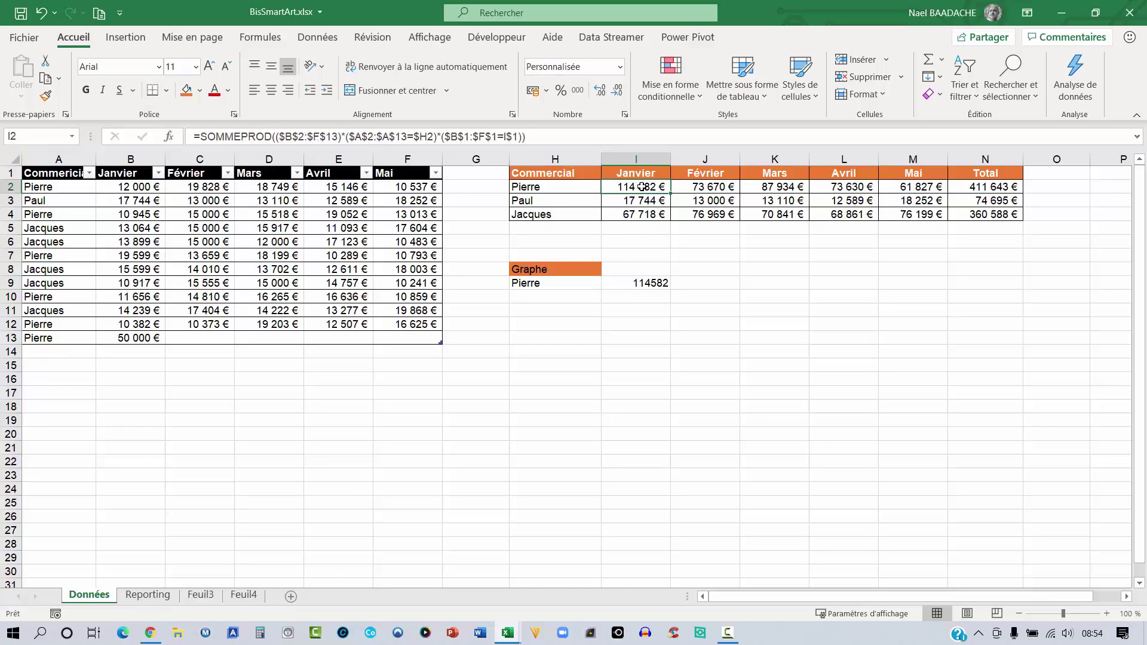
left_click(636, 285)
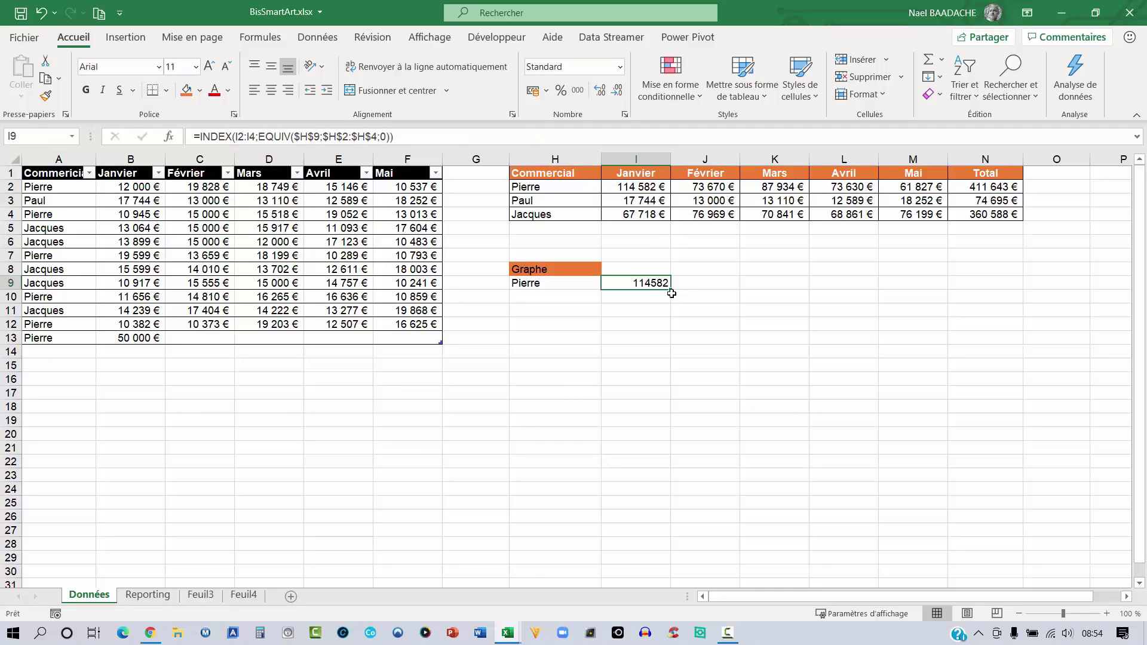
Copy Pierre's lookup formula across I9:M9, then pick an empty cell below for the sparkline
left_click_drag(671, 292, 942, 287)
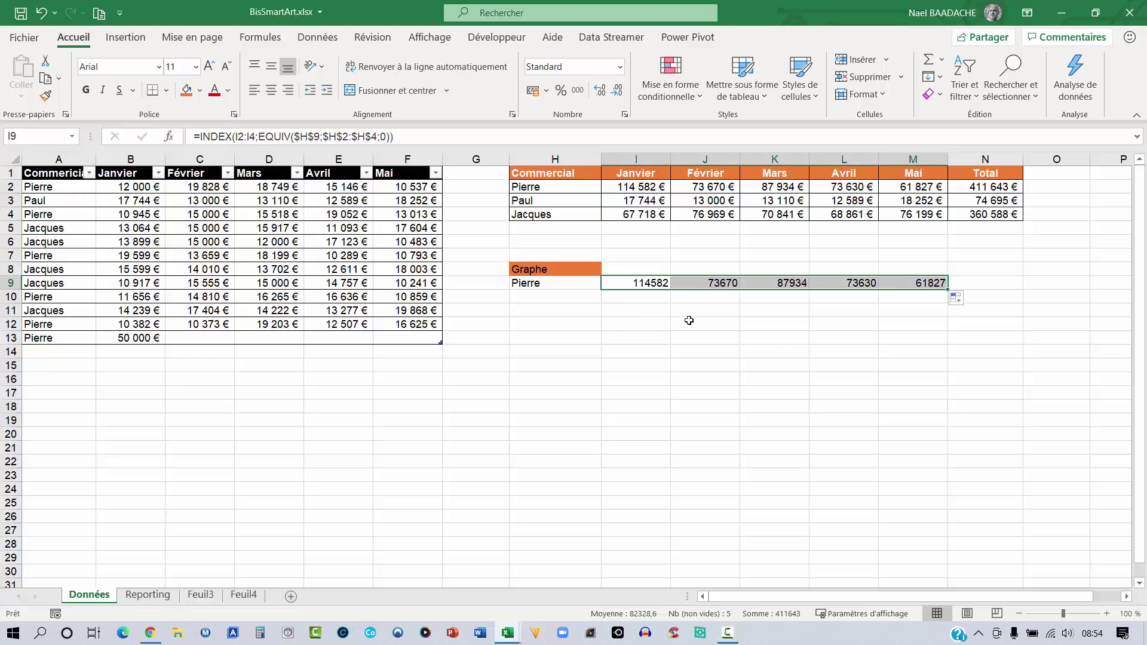
left_click(553, 325)
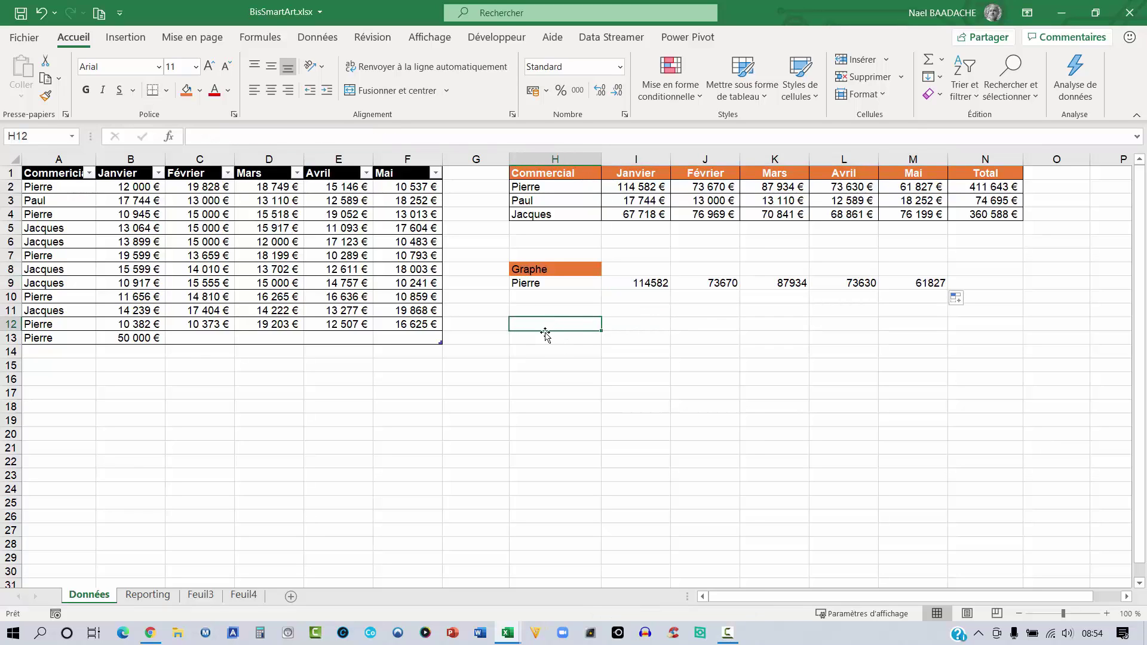
left_click(126, 41)
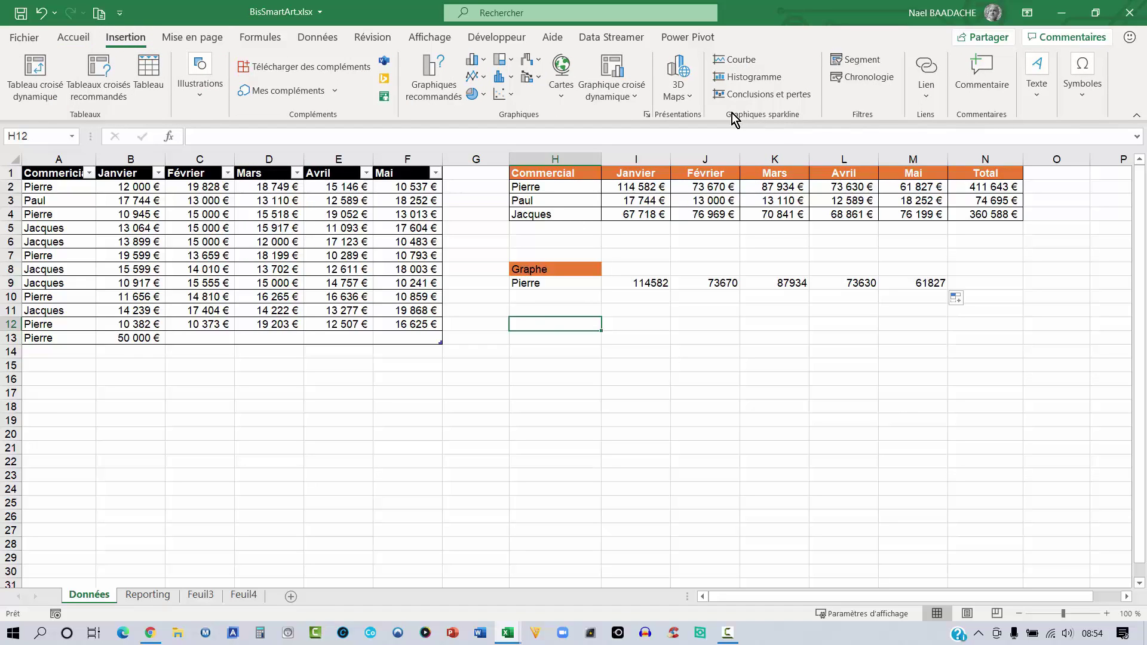
Create a Histogramme column sparkline in H13 using I9:M9 as its data range
left_click(741, 78)
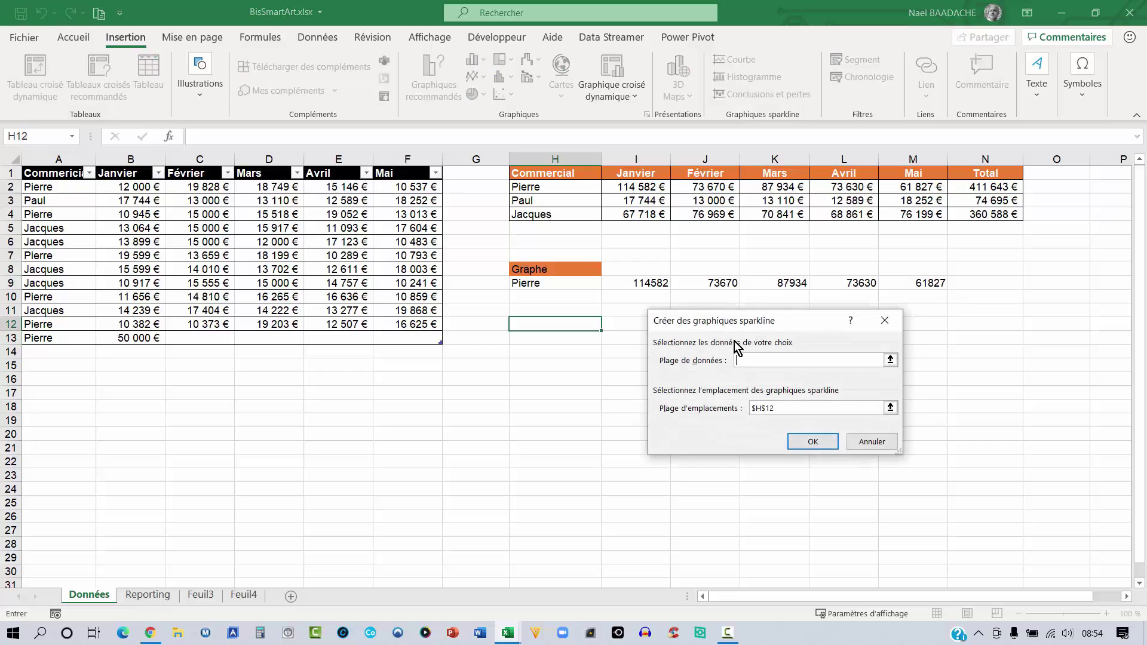
left_click_drag(687, 318, 566, 379)
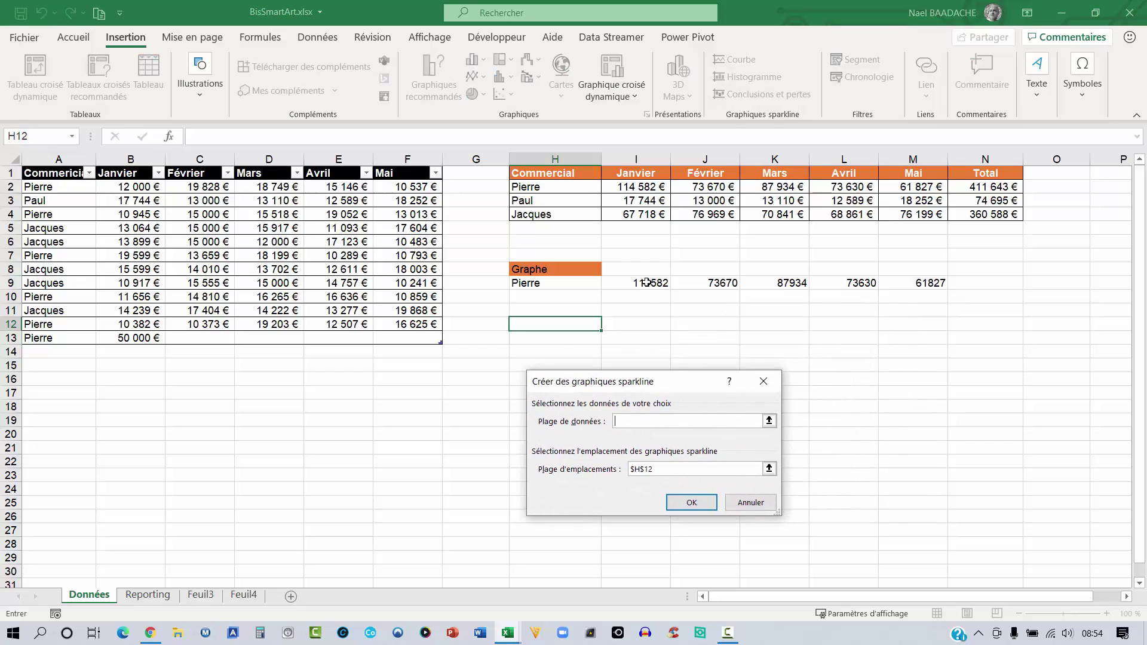
left_click_drag(647, 282, 925, 283)
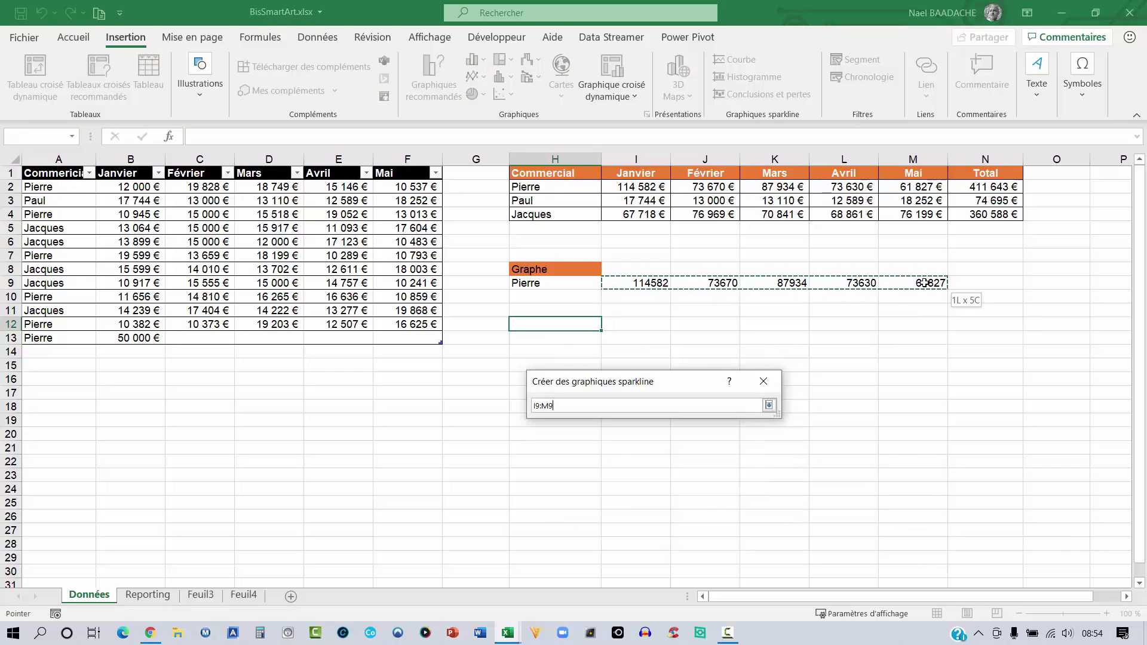
left_click_drag(925, 282, 925, 283)
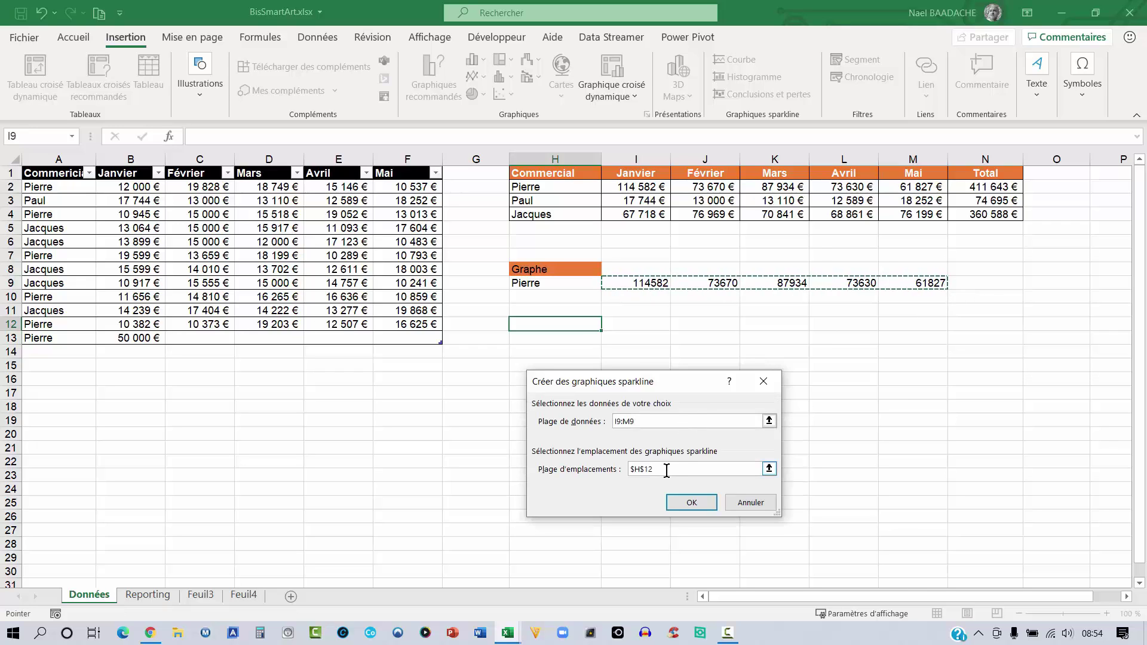
left_click_drag(666, 470, 613, 472)
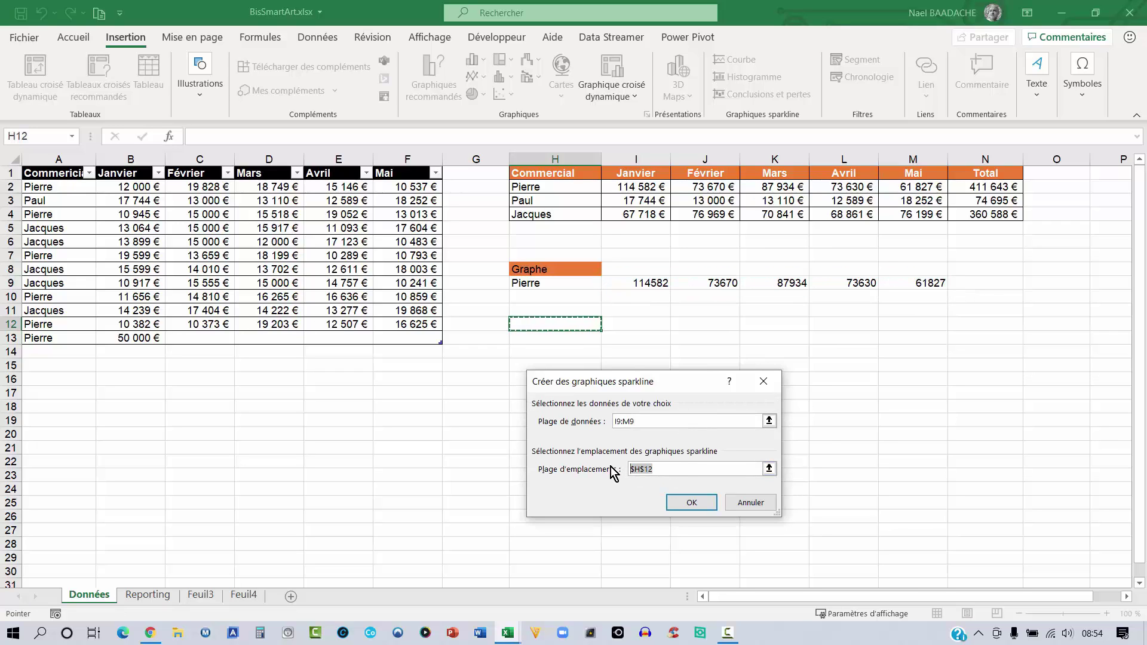
key("BackSpace")
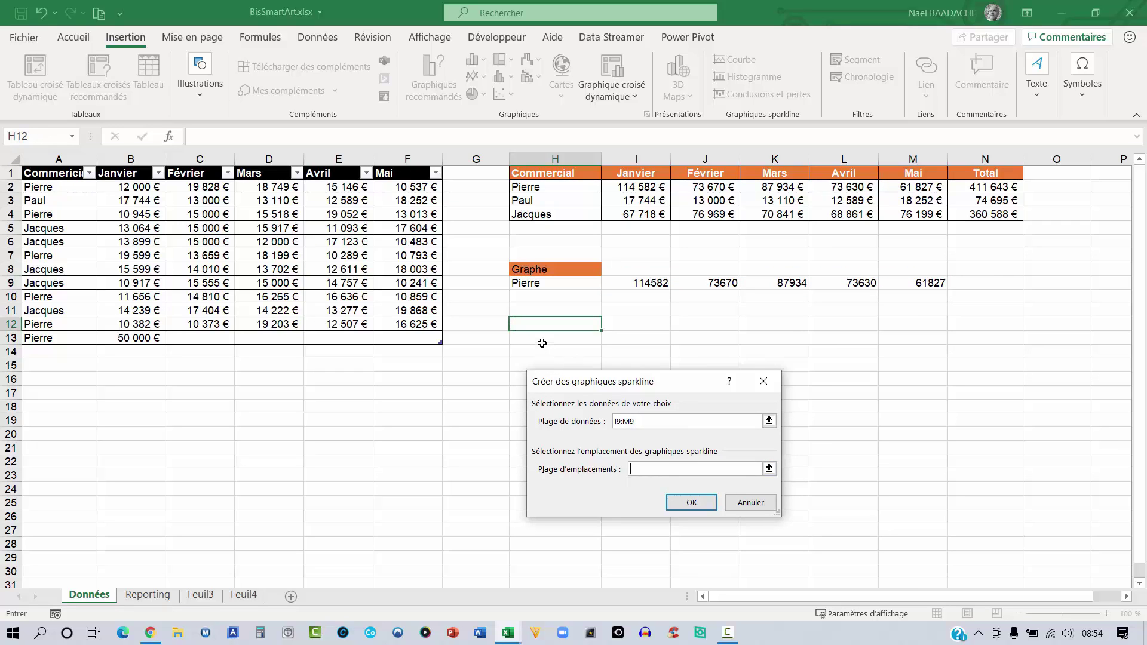
left_click(542, 342)
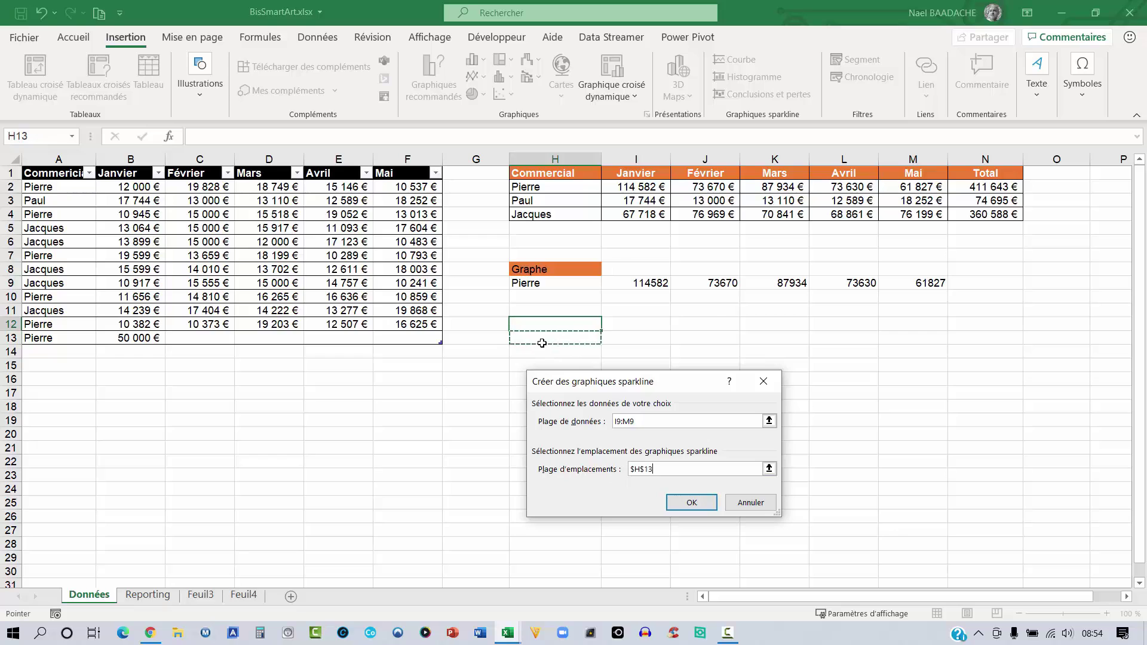
left_click(691, 504)
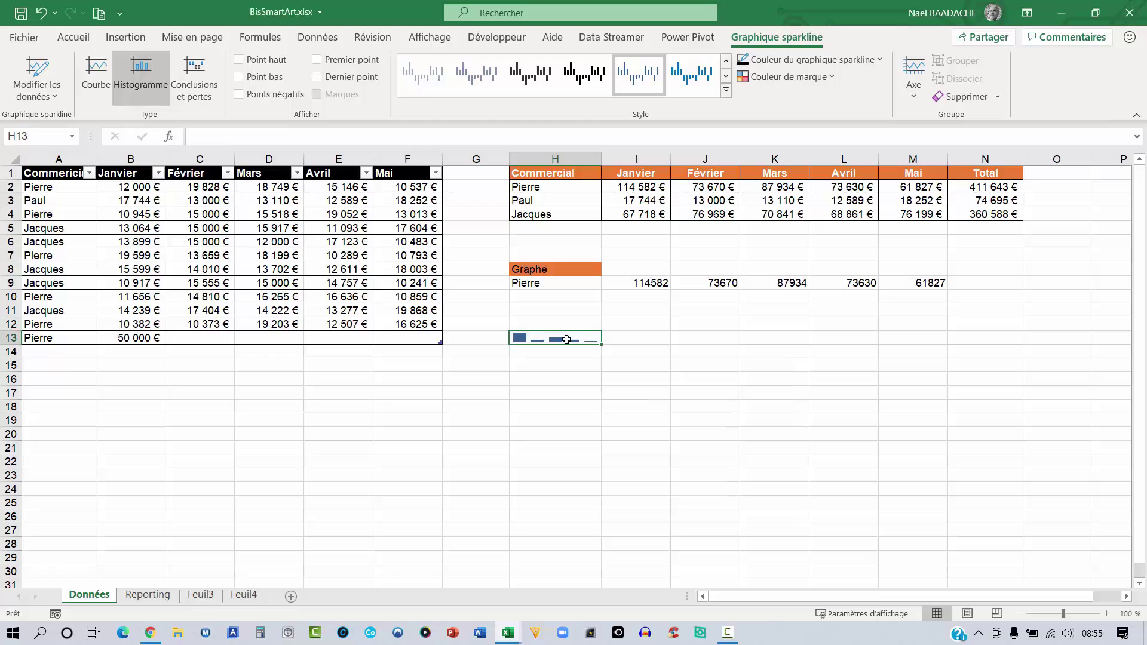
Merge H13 and H14 with Fusionner et centrer to make the sparkline cell taller
left_click_drag(567, 339, 560, 352)
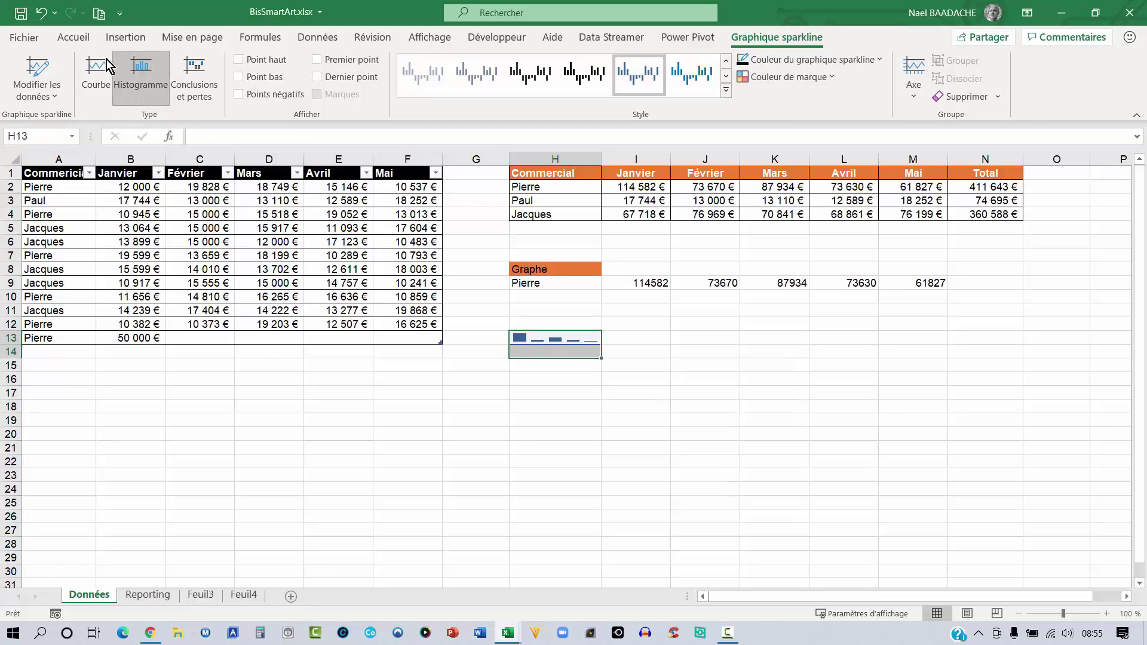
left_click(72, 37)
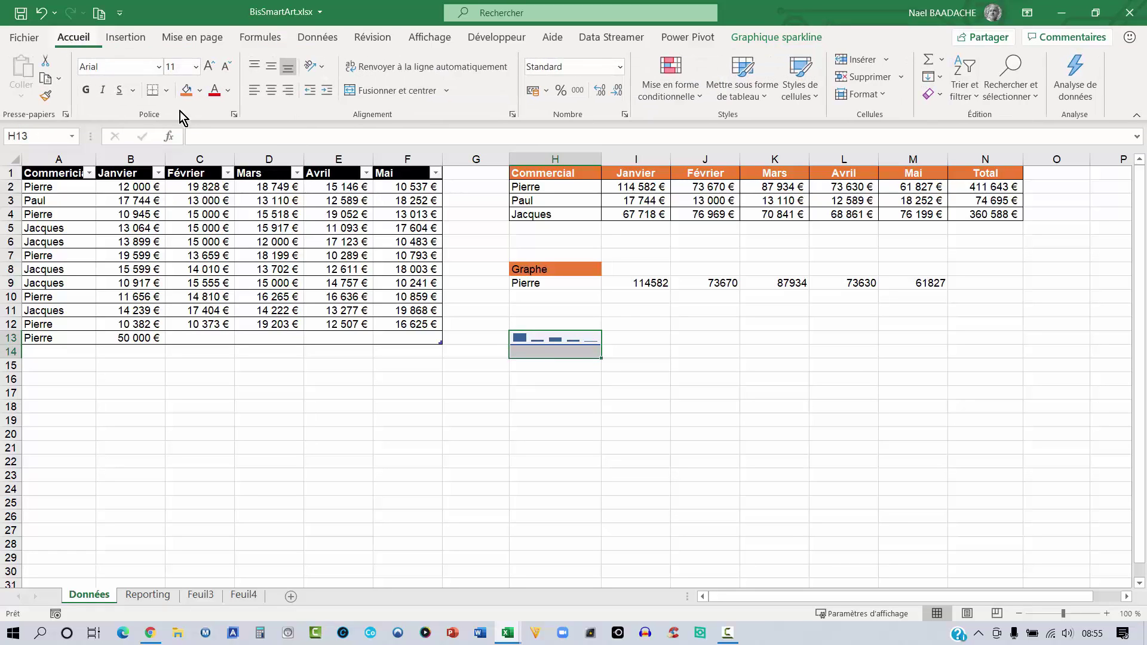
left_click(415, 92)
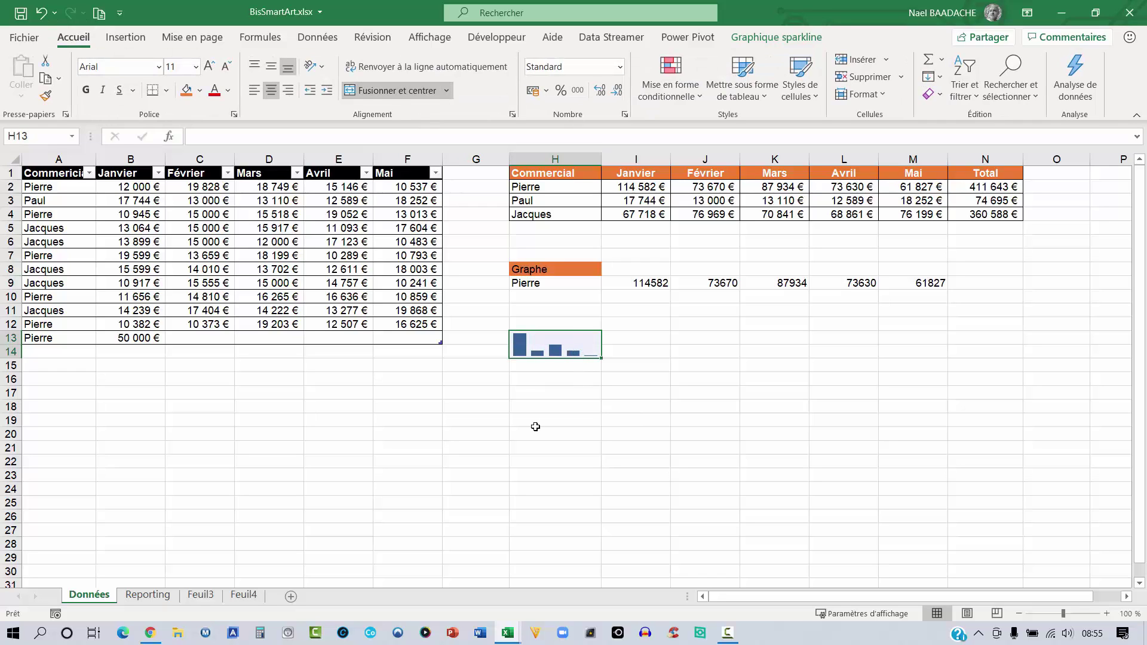
Set the sparkline's Point haut marker to green and Point bas marker to red
left_click(770, 38)
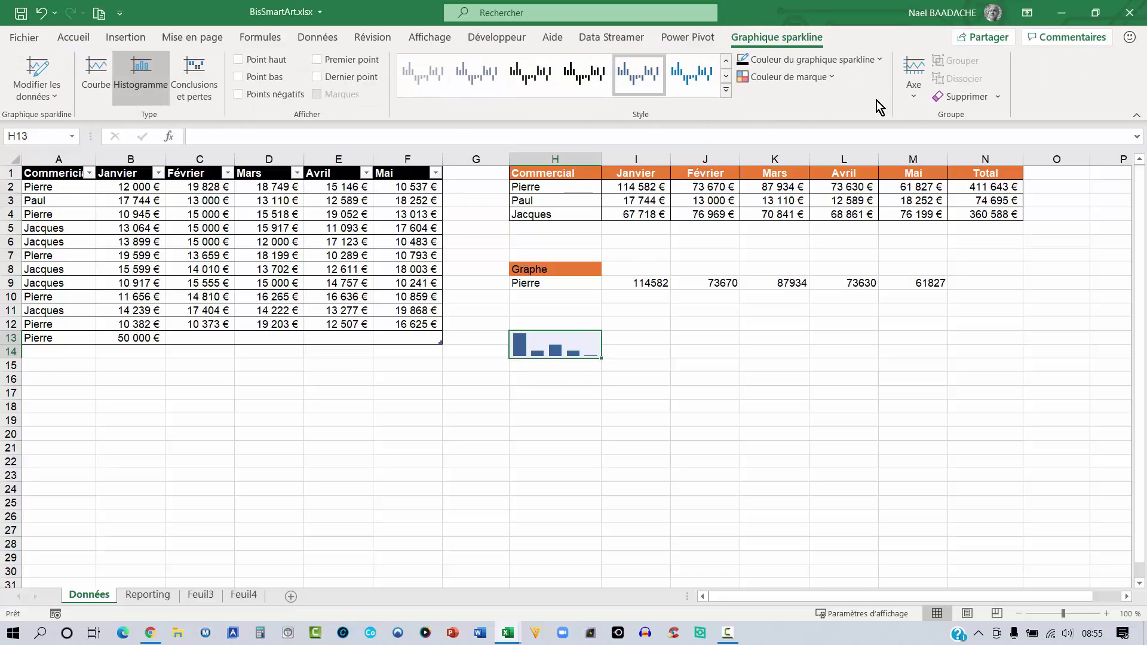
left_click(833, 78)
mouse_move(781, 142)
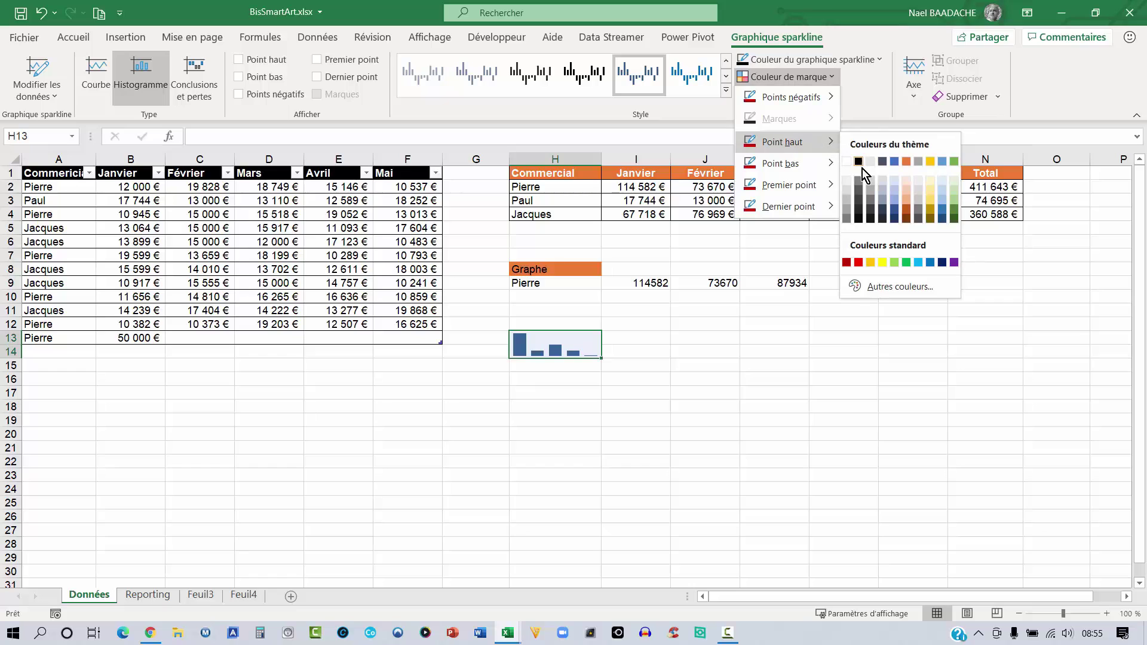
left_click(954, 161)
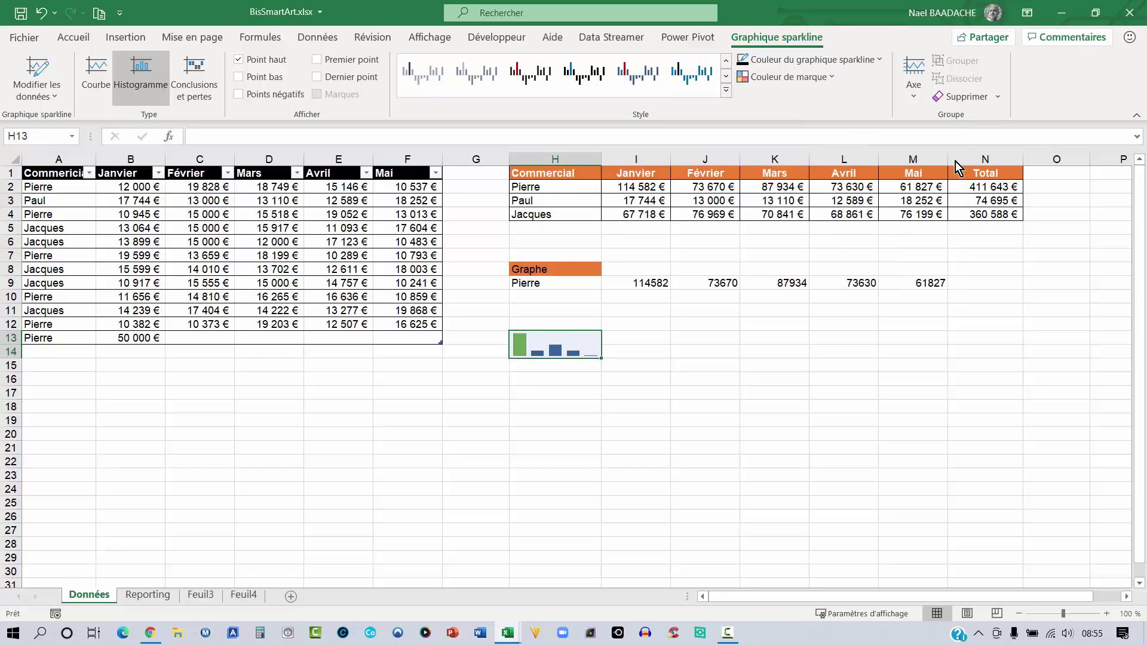
left_click(831, 77)
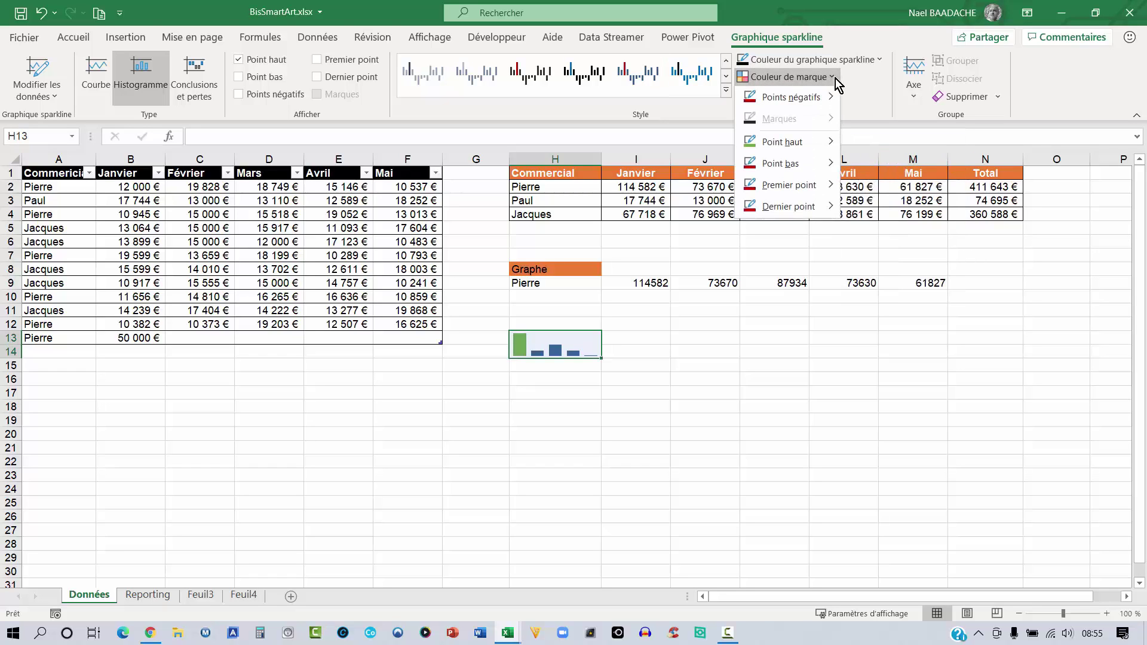
mouse_move(780, 163)
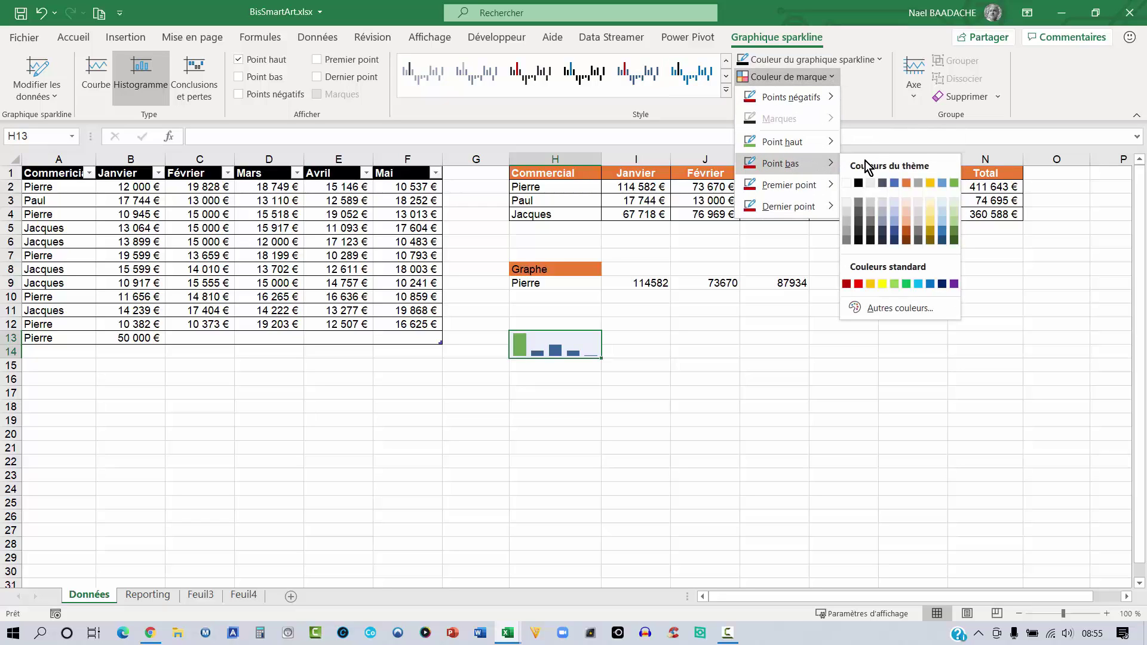
left_click(857, 285)
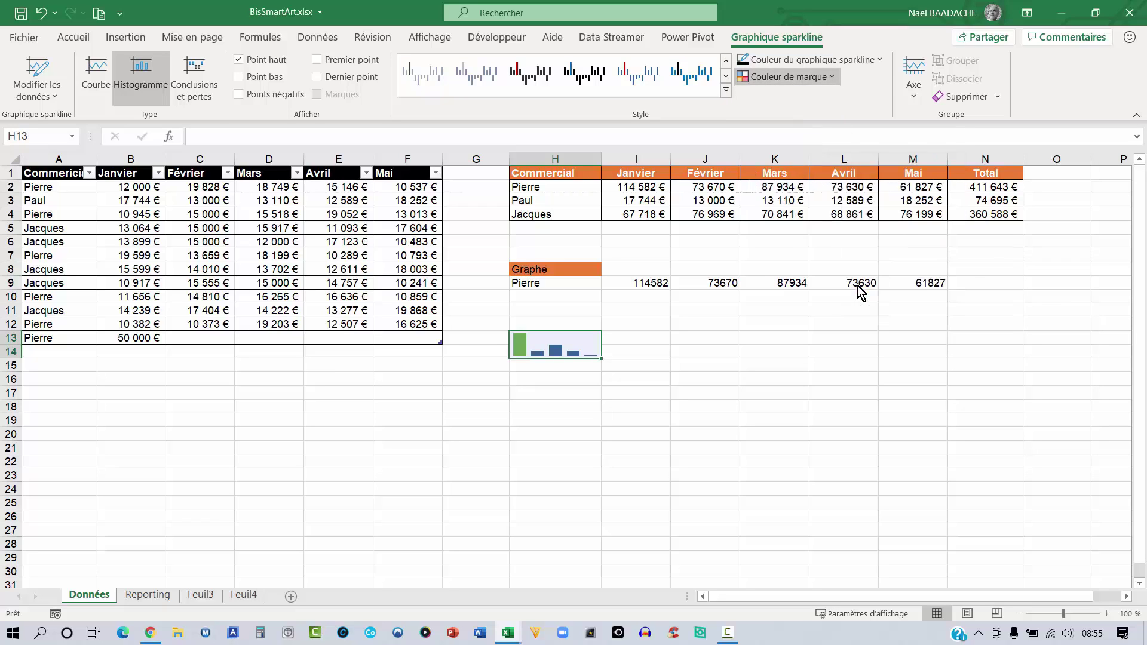
left_click(724, 402)
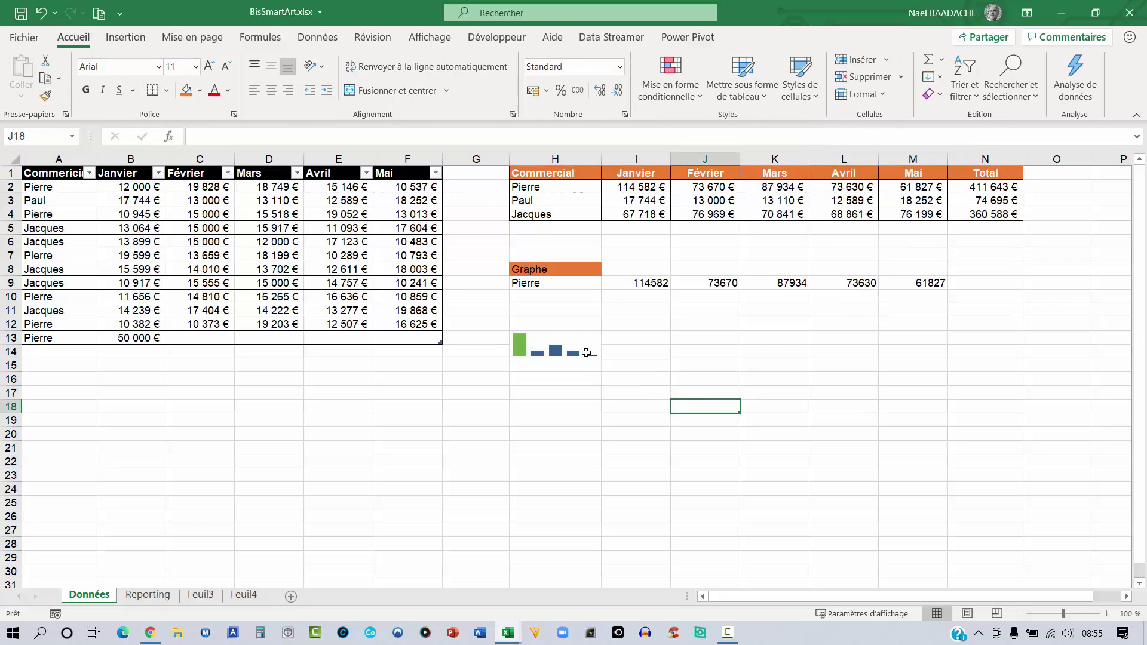
left_click(573, 352)
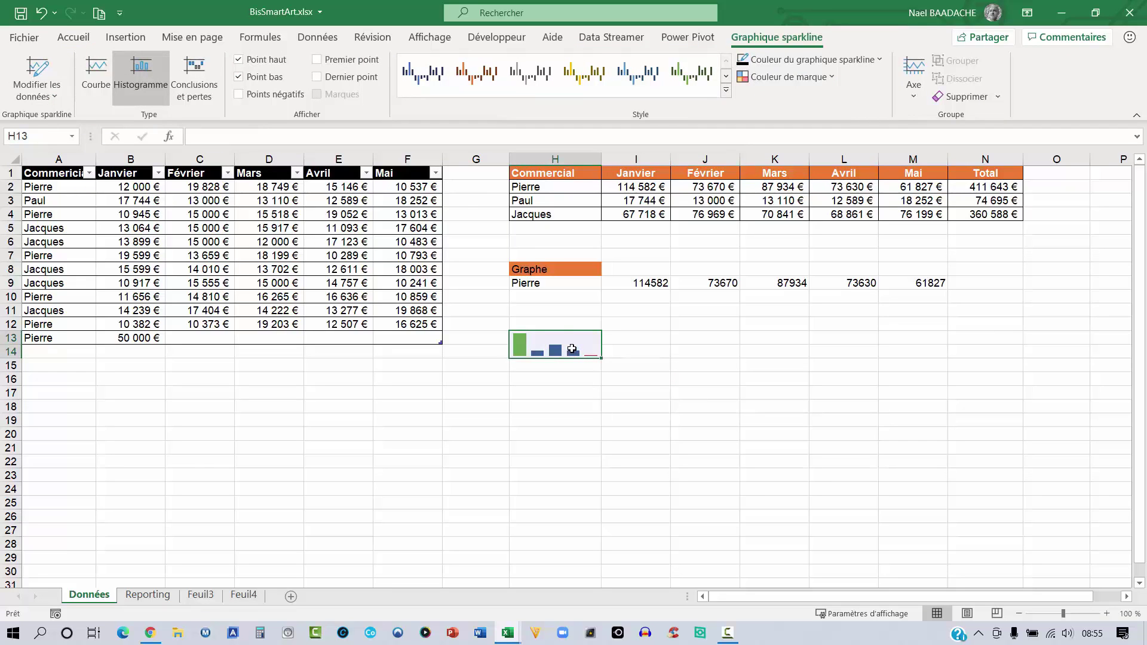
Paste H13 as a linked picture on Reporting, placed near B4 and stretched taller
key("ctrl+c")
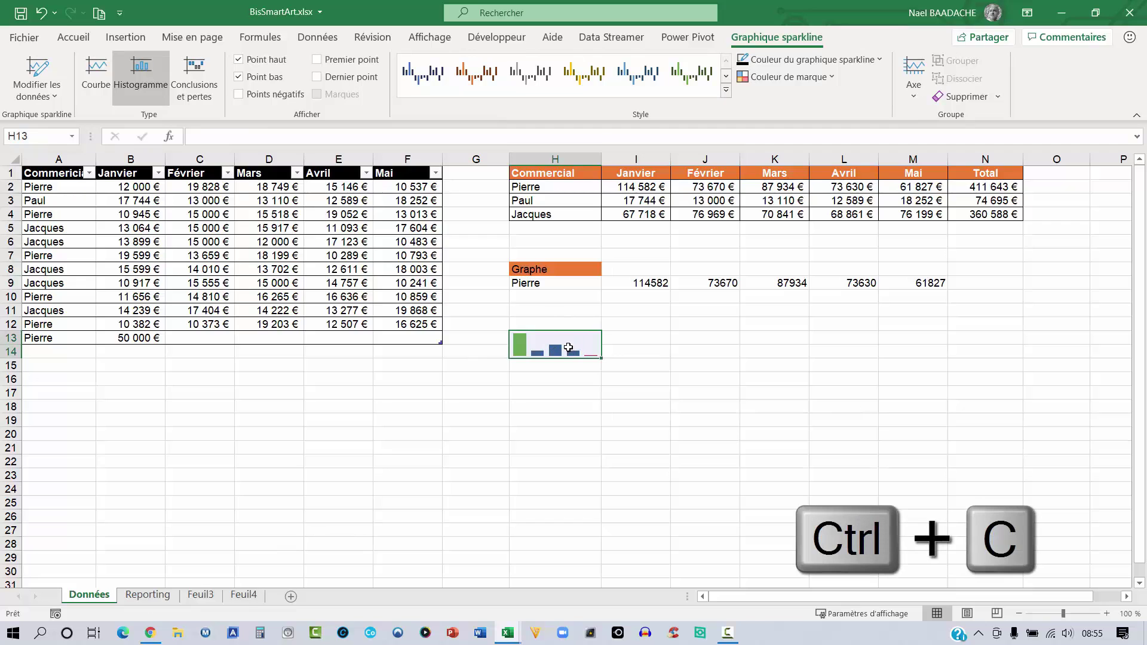
left_click(148, 596)
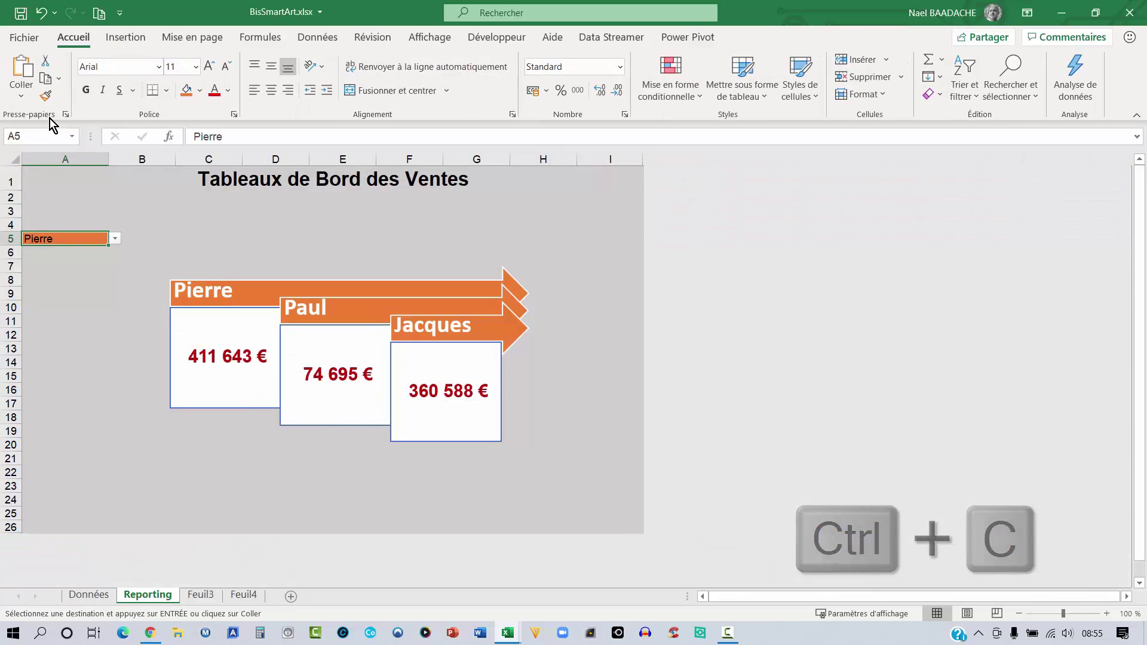
left_click(20, 99)
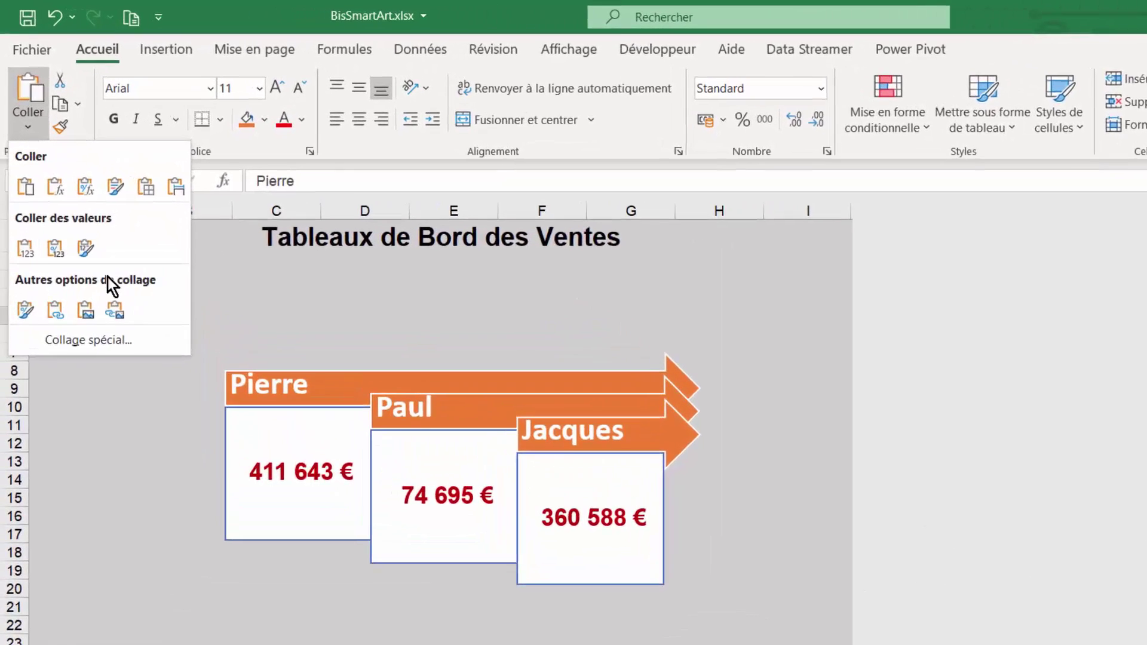
left_click(115, 309)
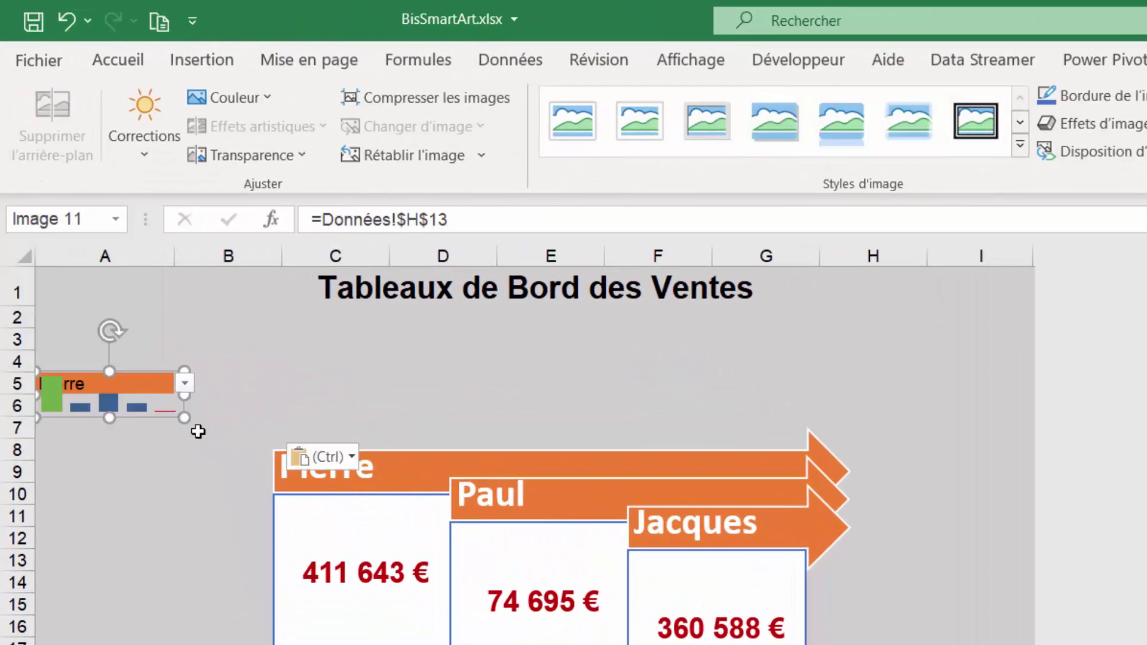
left_click_drag(152, 415, 341, 380)
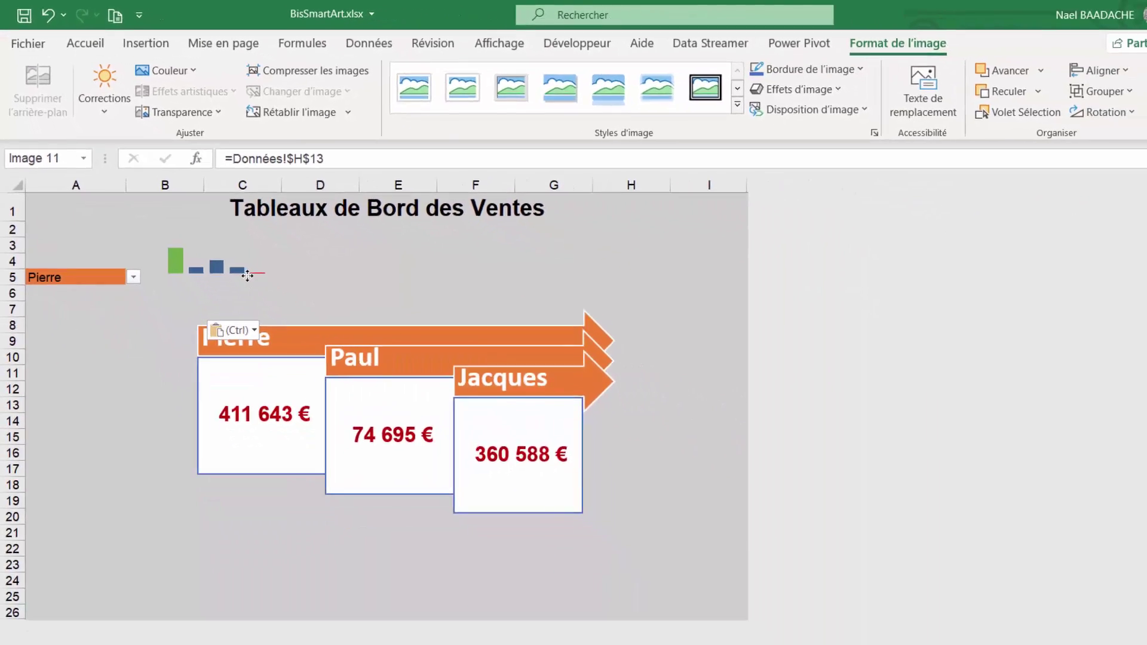
left_click_drag(187, 239, 188, 261)
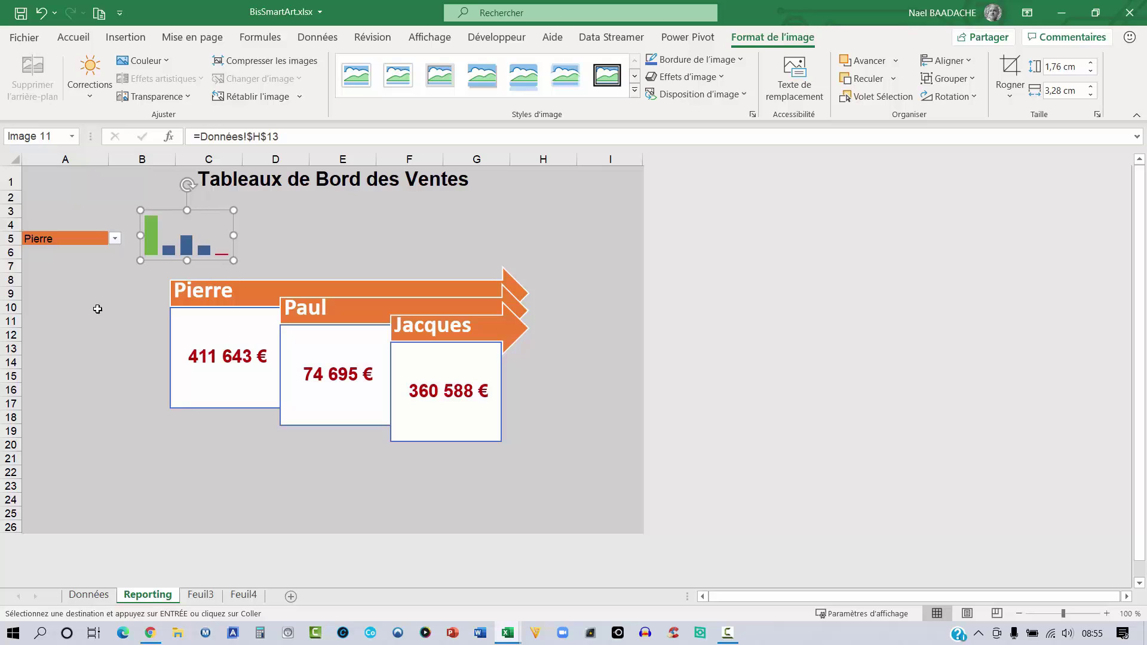
left_click(98, 309)
Switch the A5 salesperson dropdown to Paul, then to Jacques, to update the sparkline picture
left_click(93, 238)
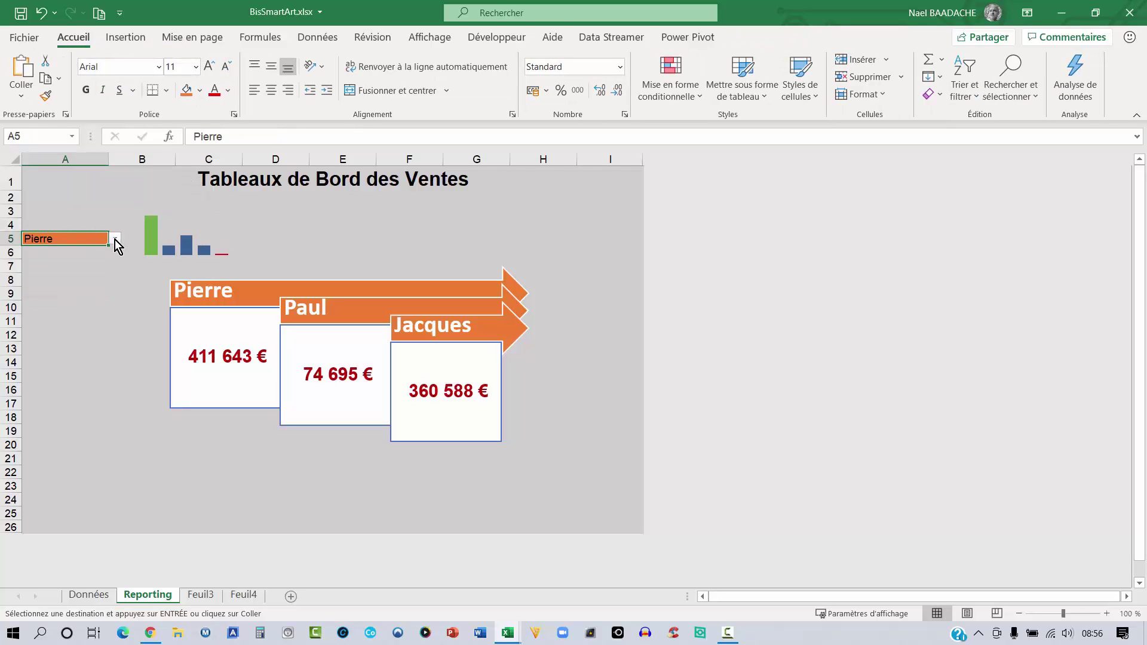
left_click(116, 240)
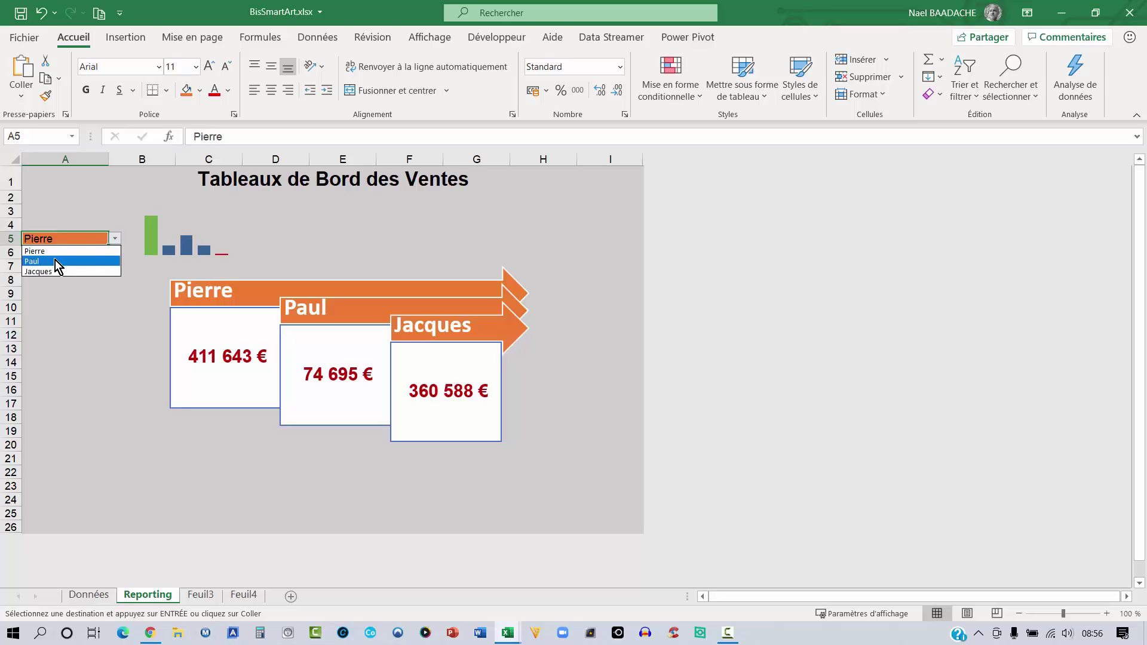
left_click(55, 261)
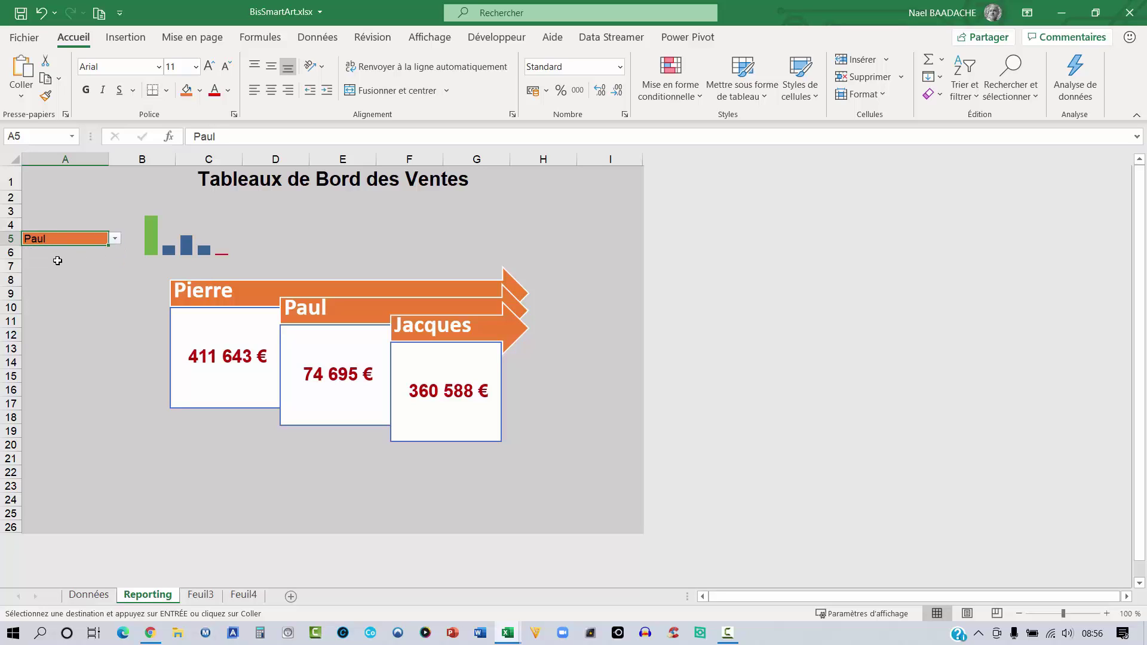
left_click(115, 240)
left_click(80, 272)
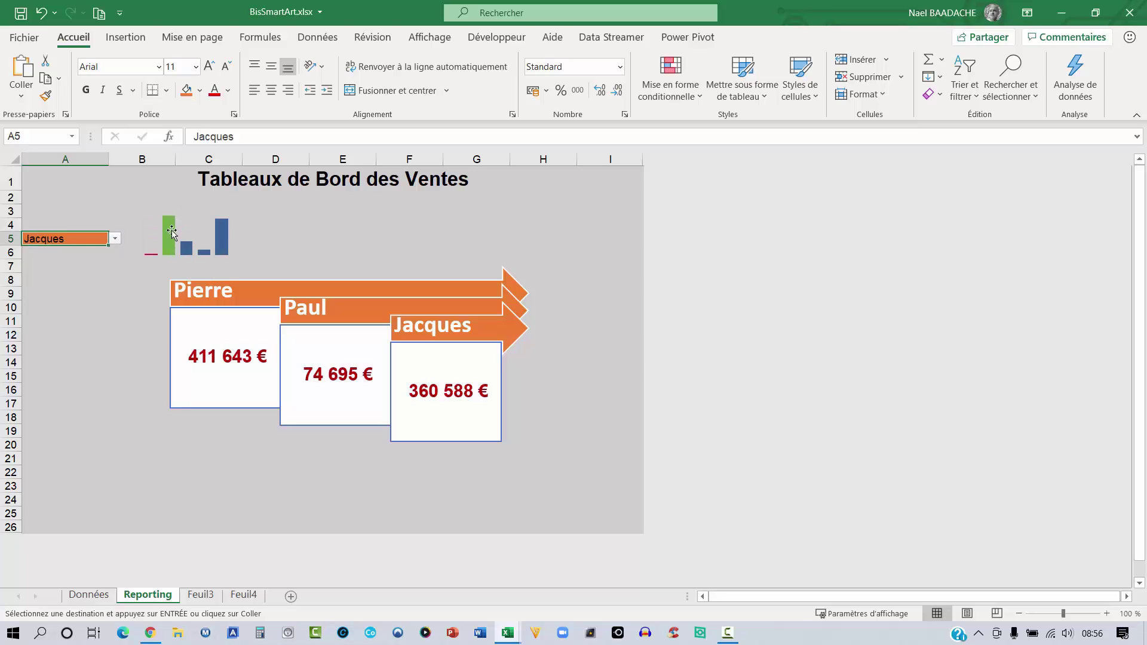
Leave the salesperson cell and go back to the Données sales data sheet
left_click(99, 363)
key("ctrl+Page_Up")
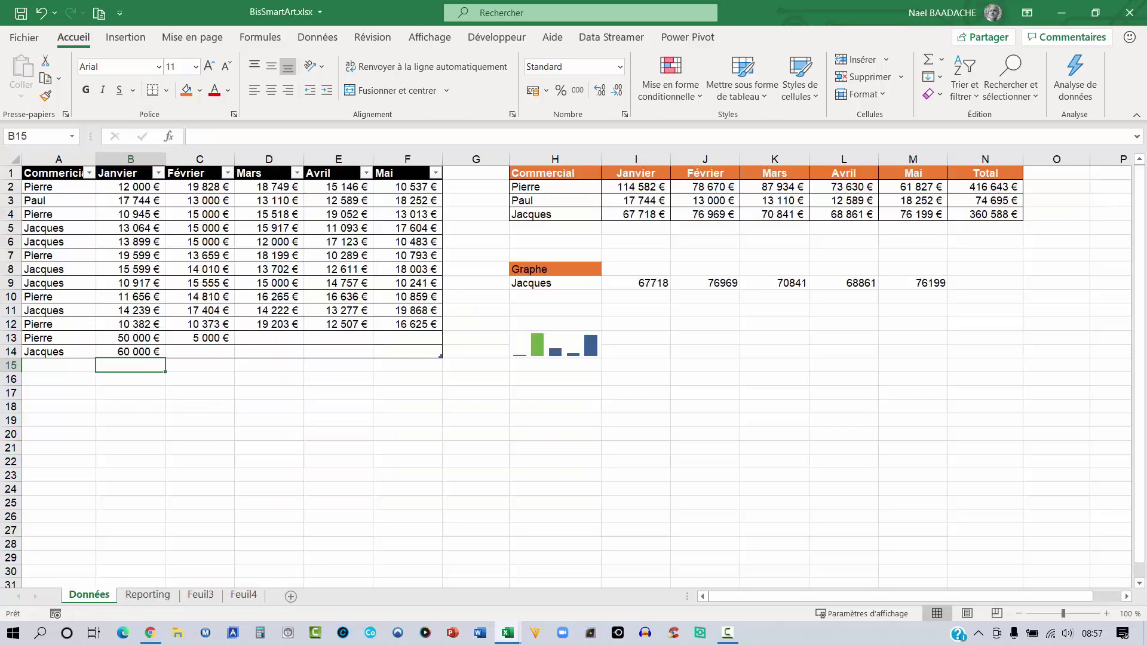